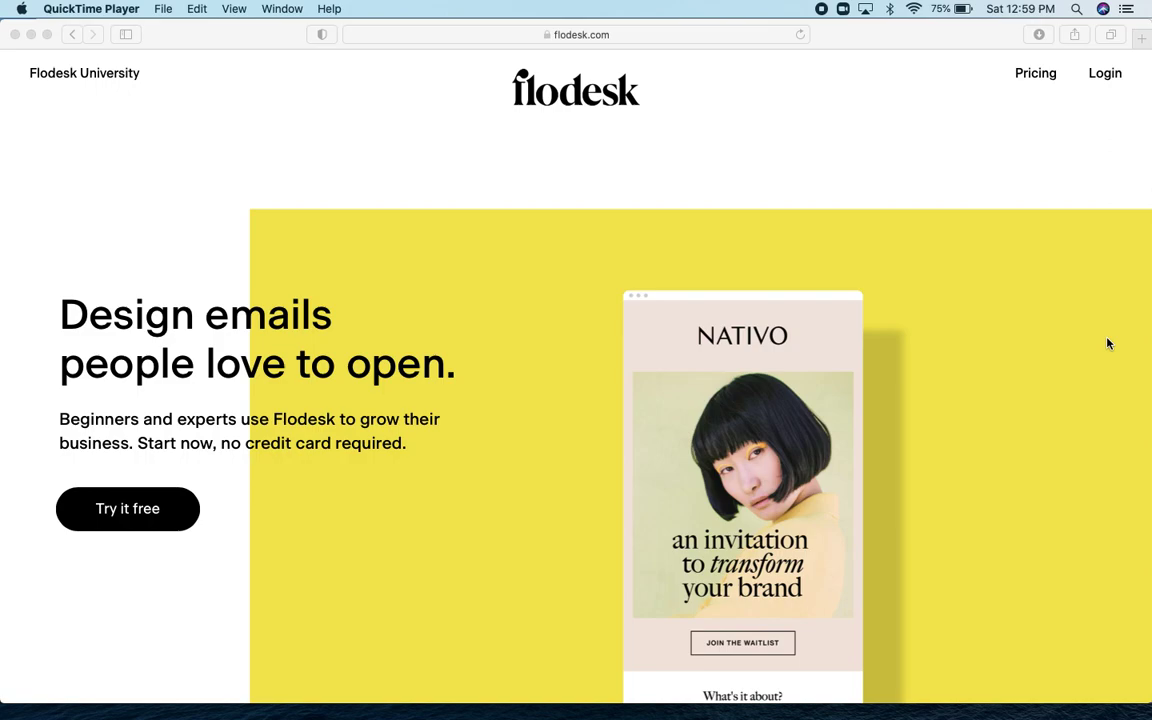
Step: Scroll down the flodesk.com marketing homepage and back up to the top header
scroll(1107, 344, down, 5)
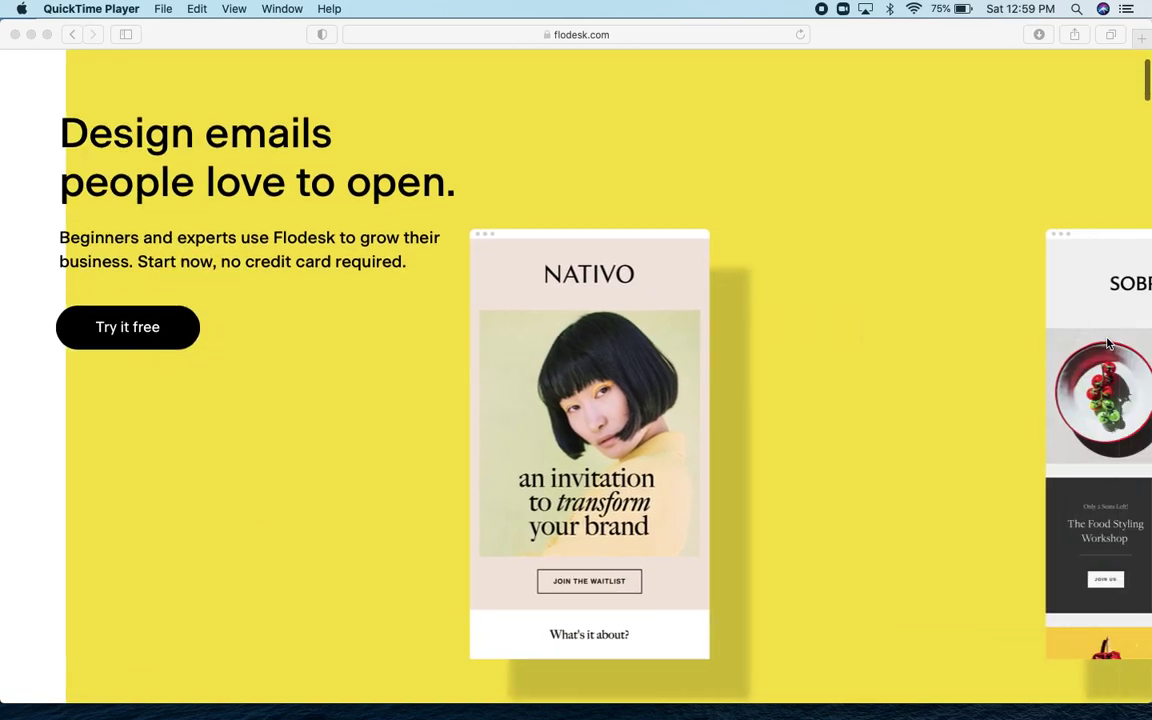
scroll(1107, 344, down, 10)
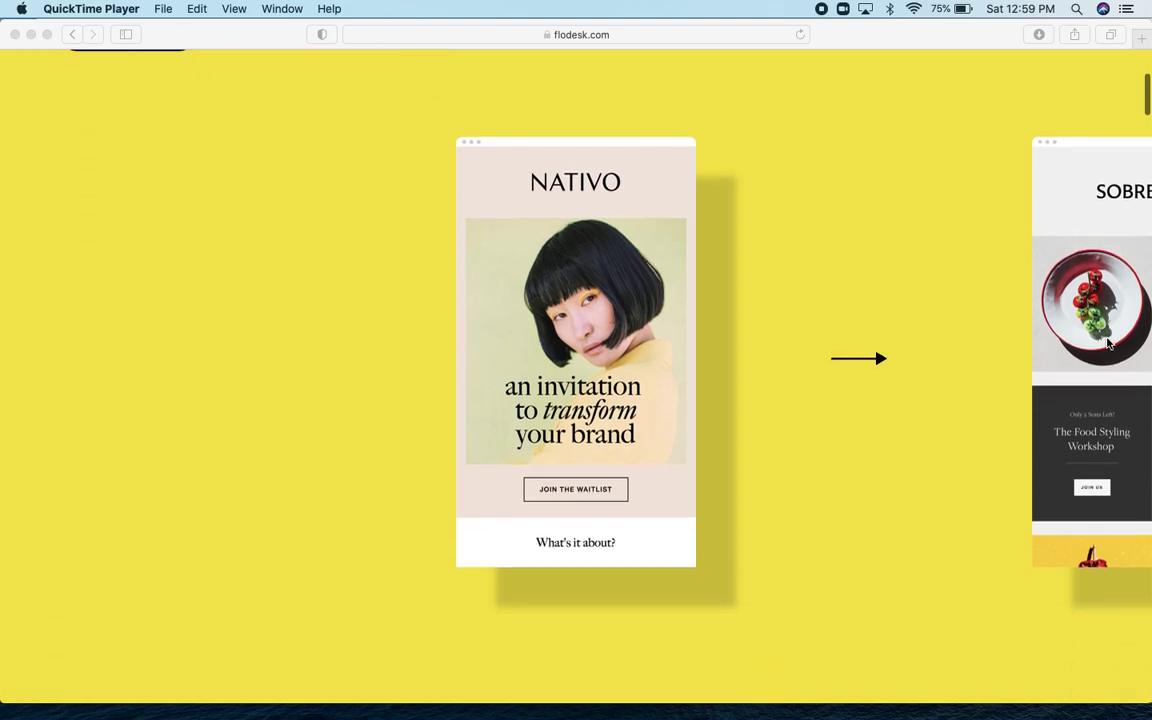
scroll(1107, 344, down, 20)
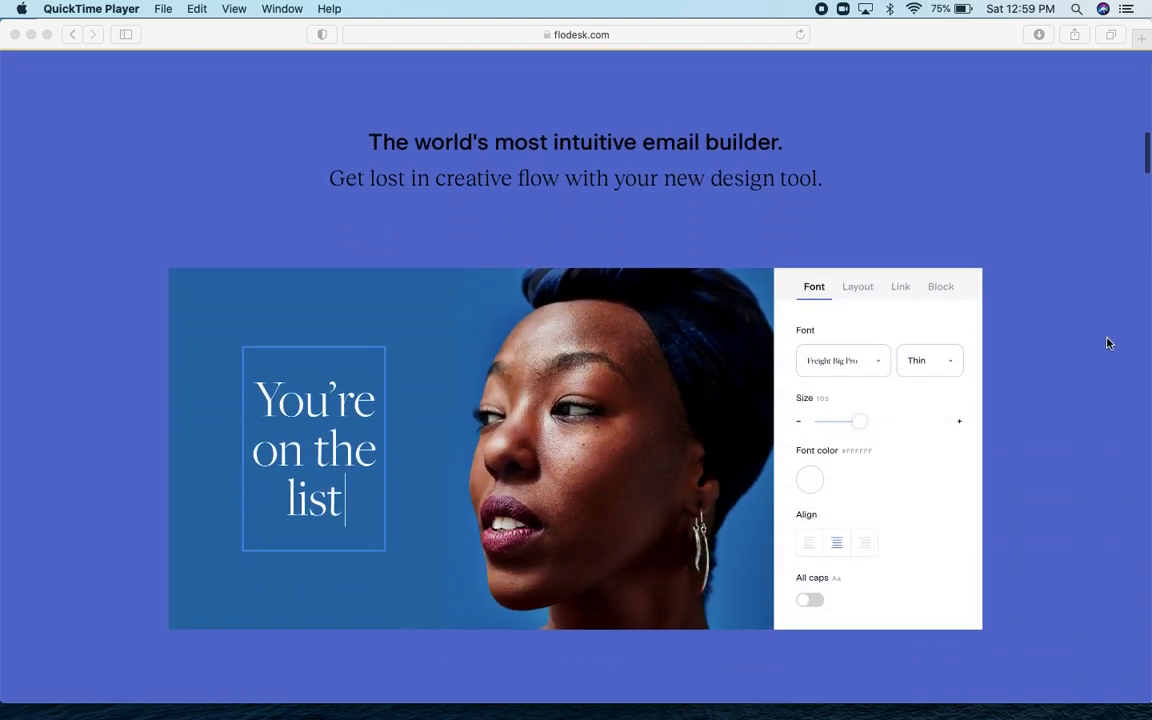
scroll(1107, 344, down, 15)
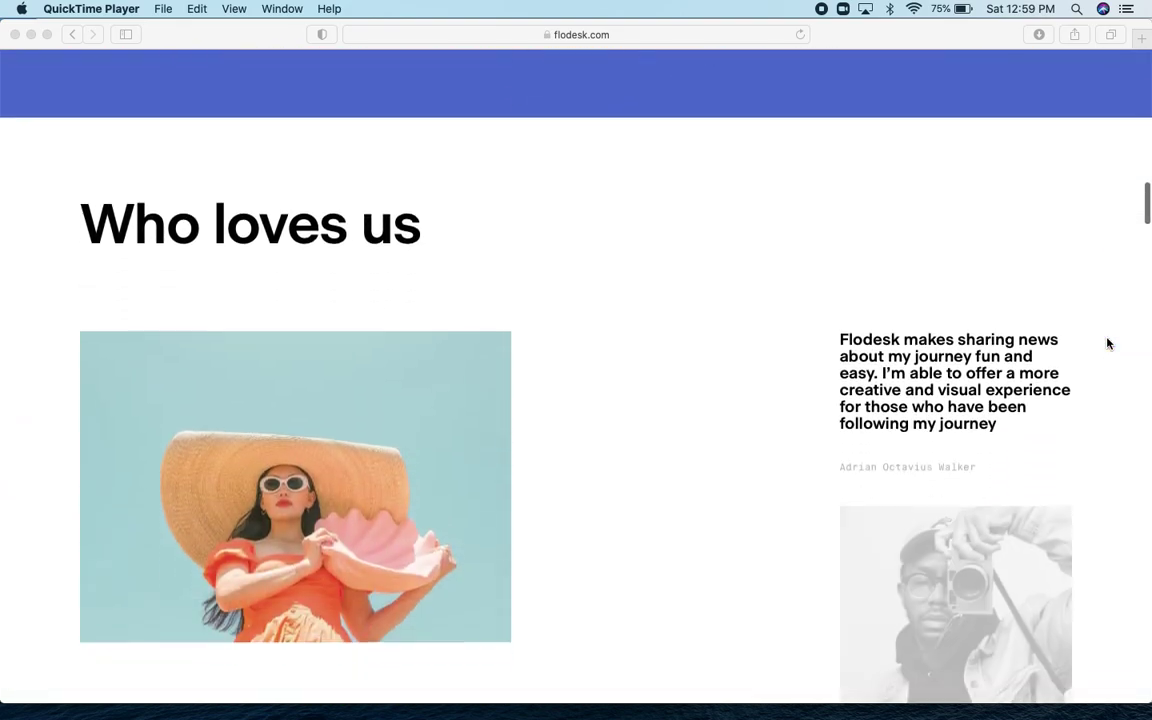
scroll(1107, 344, down, 15)
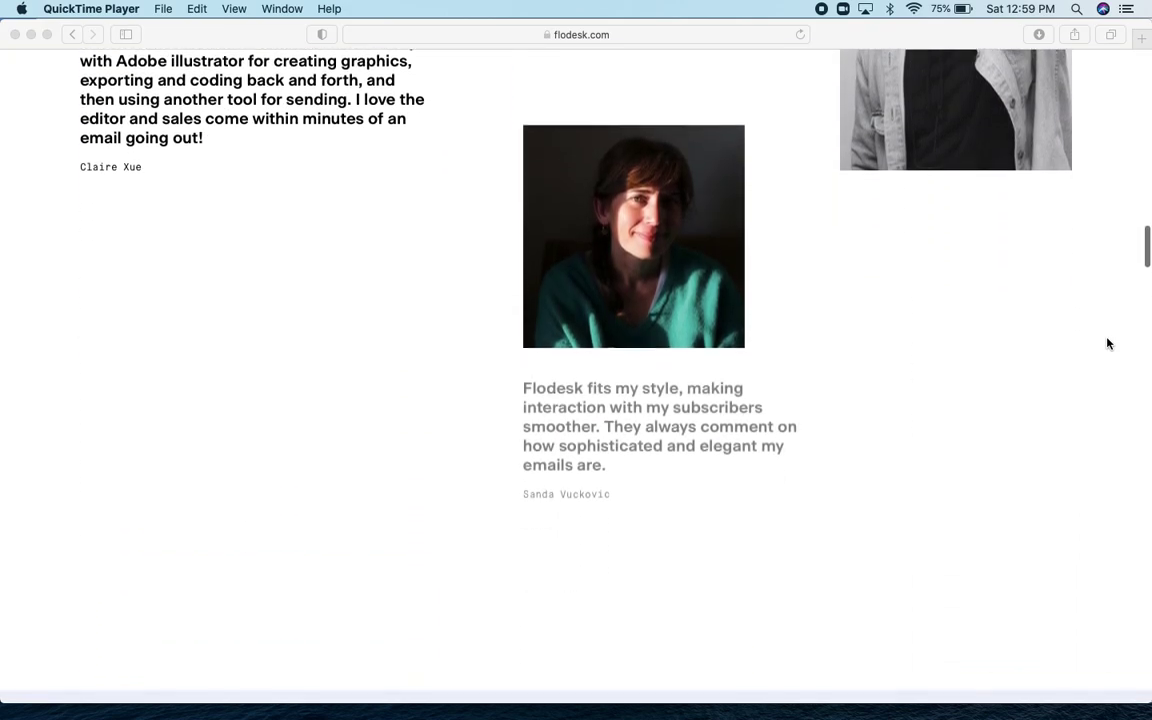
scroll(1107, 344, down, 10)
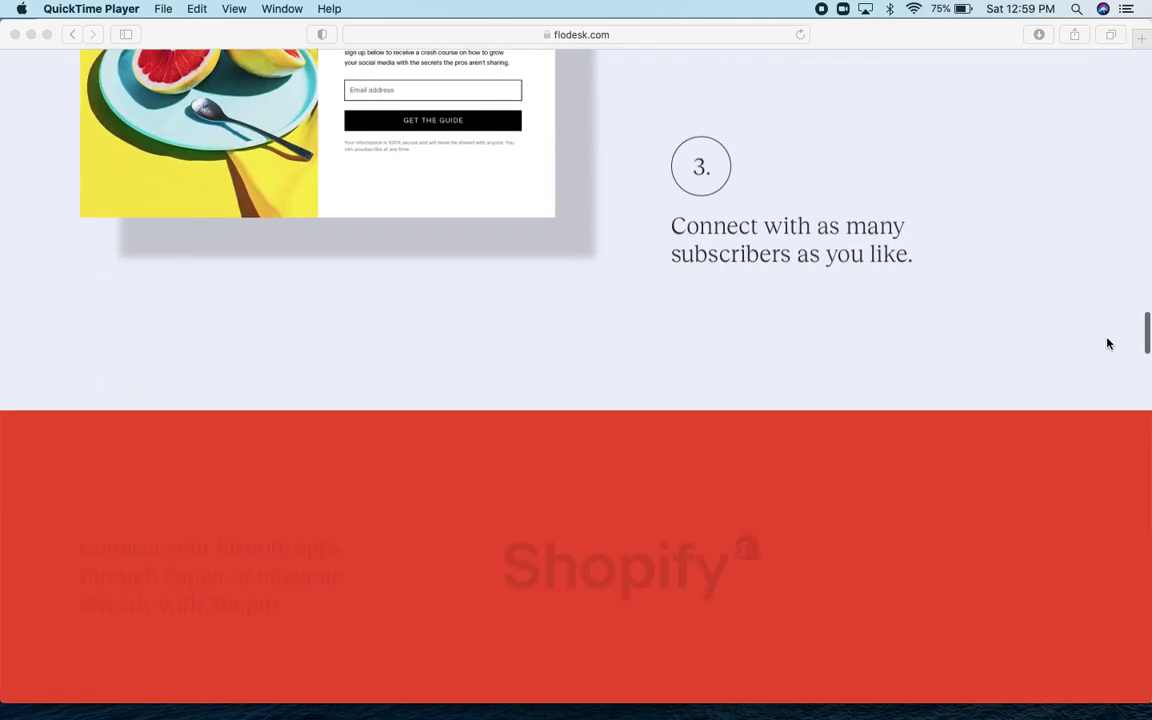
scroll(1107, 344, up, 6)
scroll(1107, 344, up, 20)
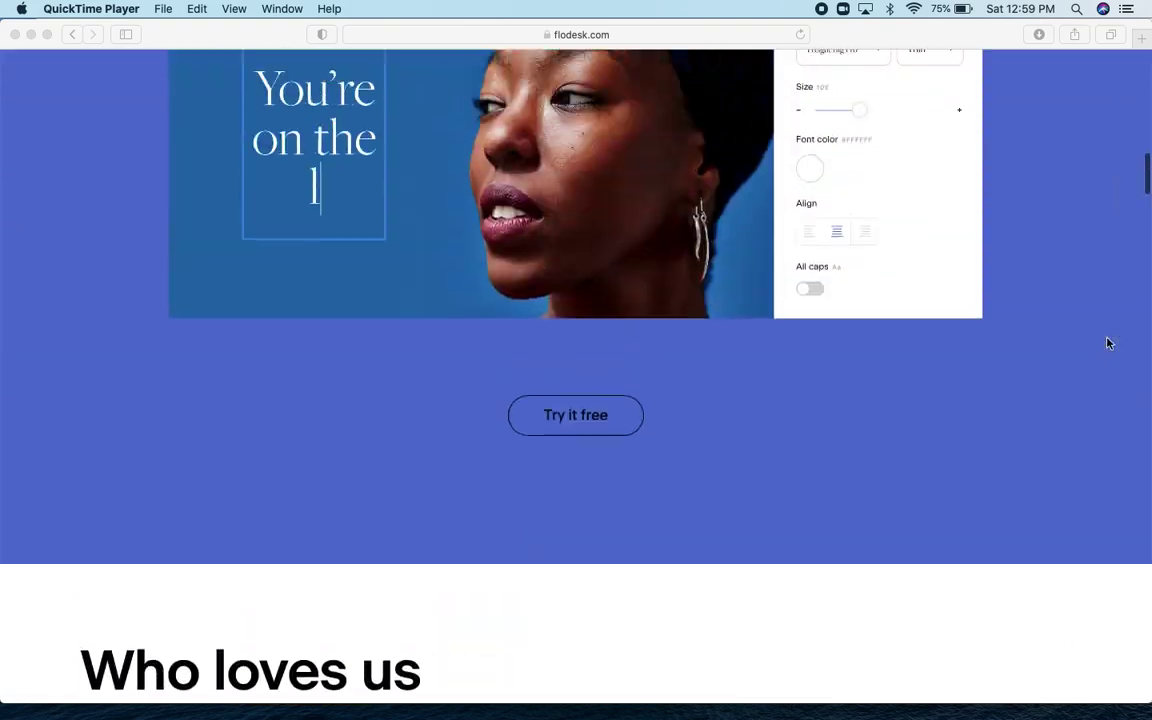
scroll(1107, 344, up, 5)
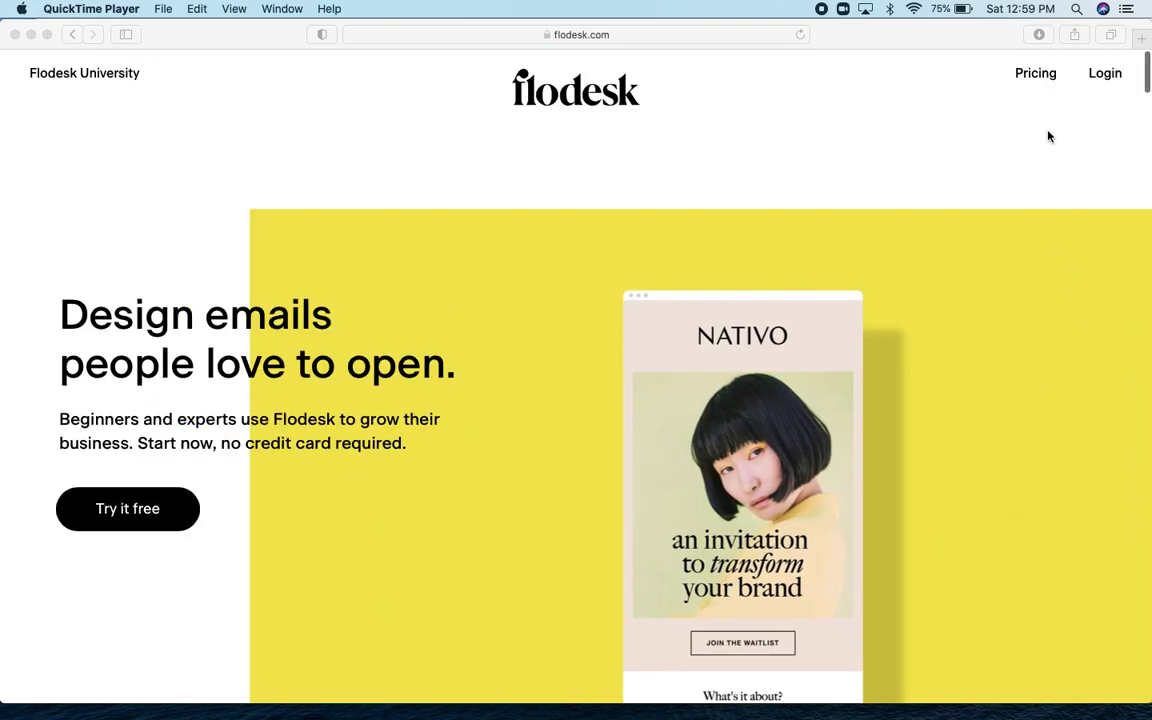
click(1105, 78)
Step: Log in, check the account avatar menu, and scroll My emails to the Influencer's welcome draft
click(1105, 78)
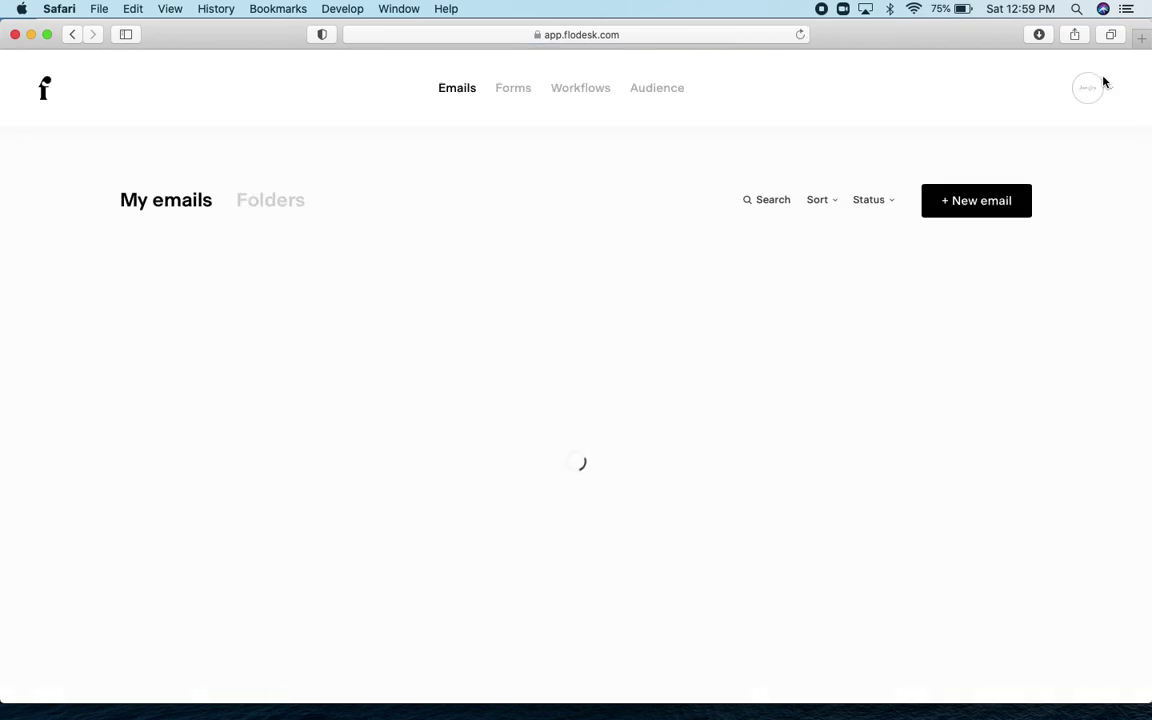
click(1104, 82)
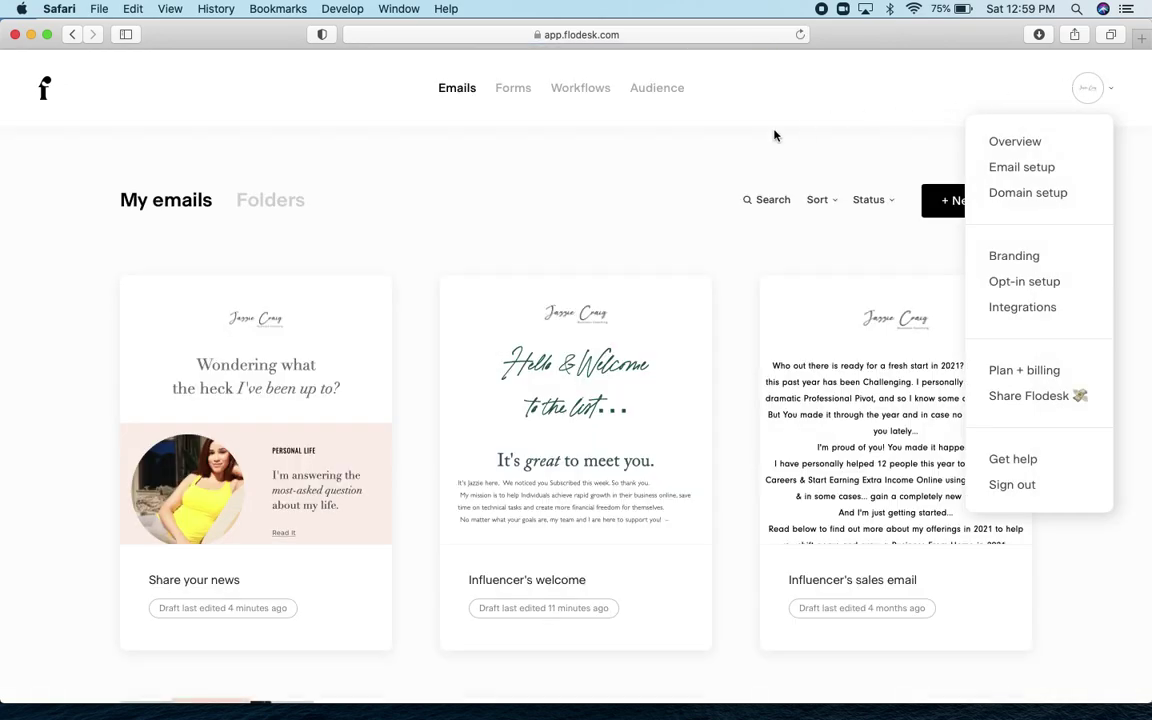
click(664, 172)
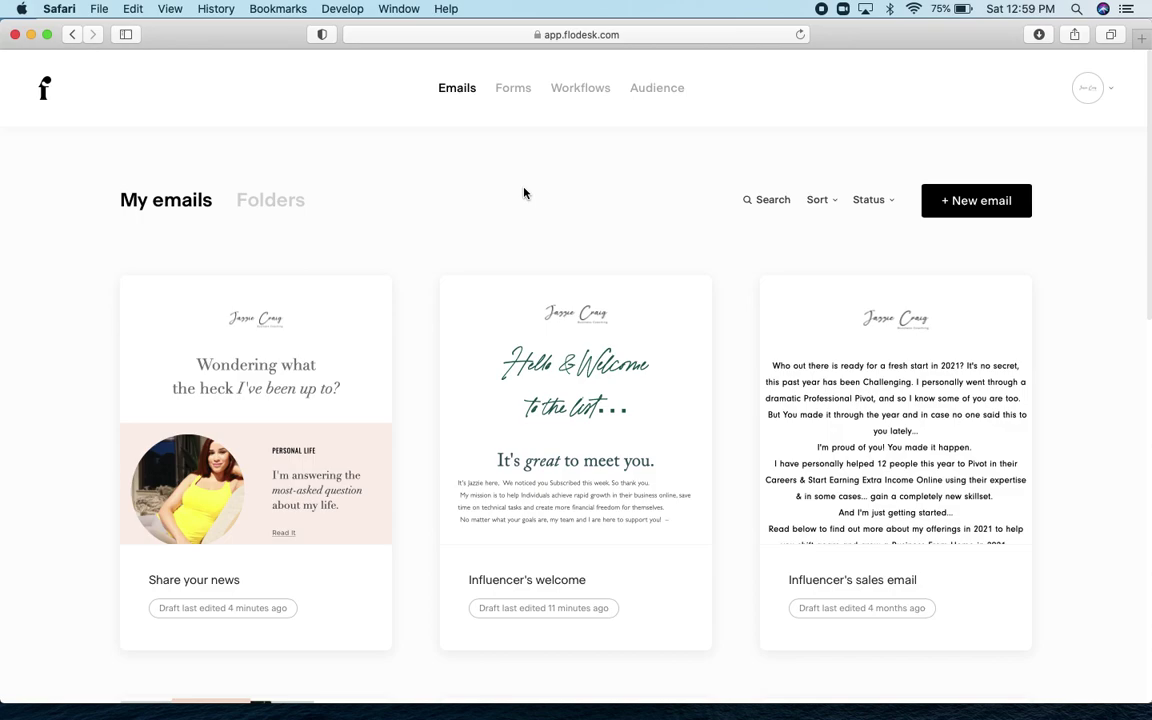
scroll(524, 193, down, 1)
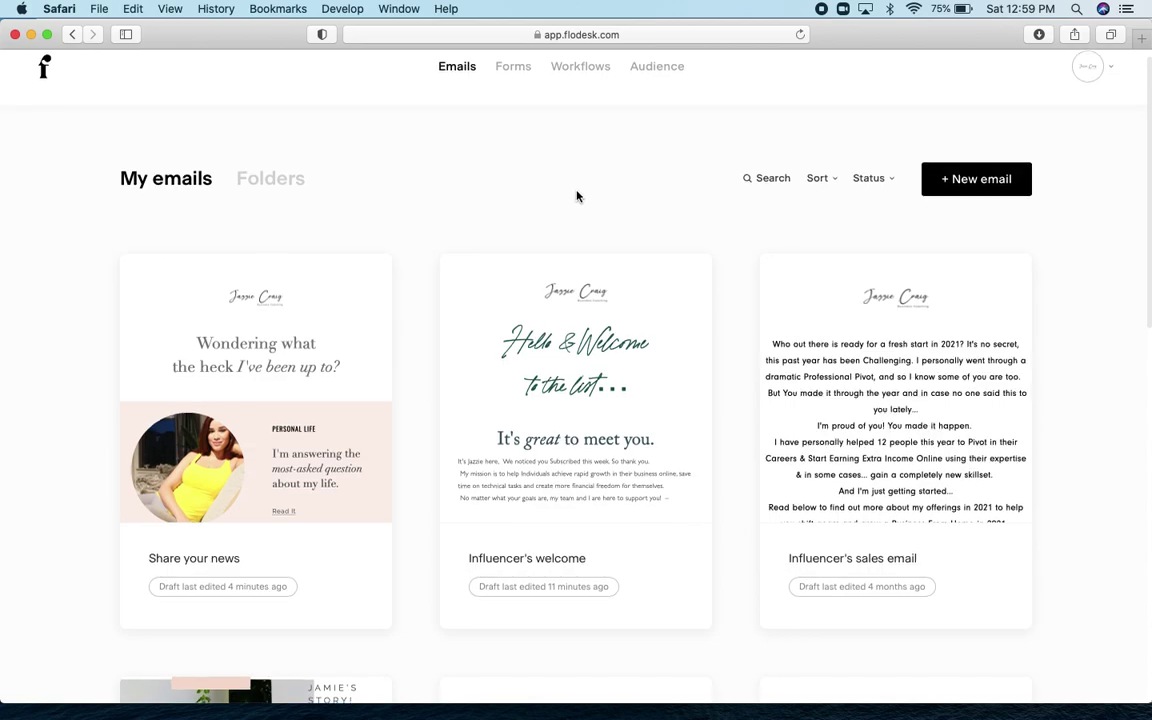
scroll(576, 196, down, 5)
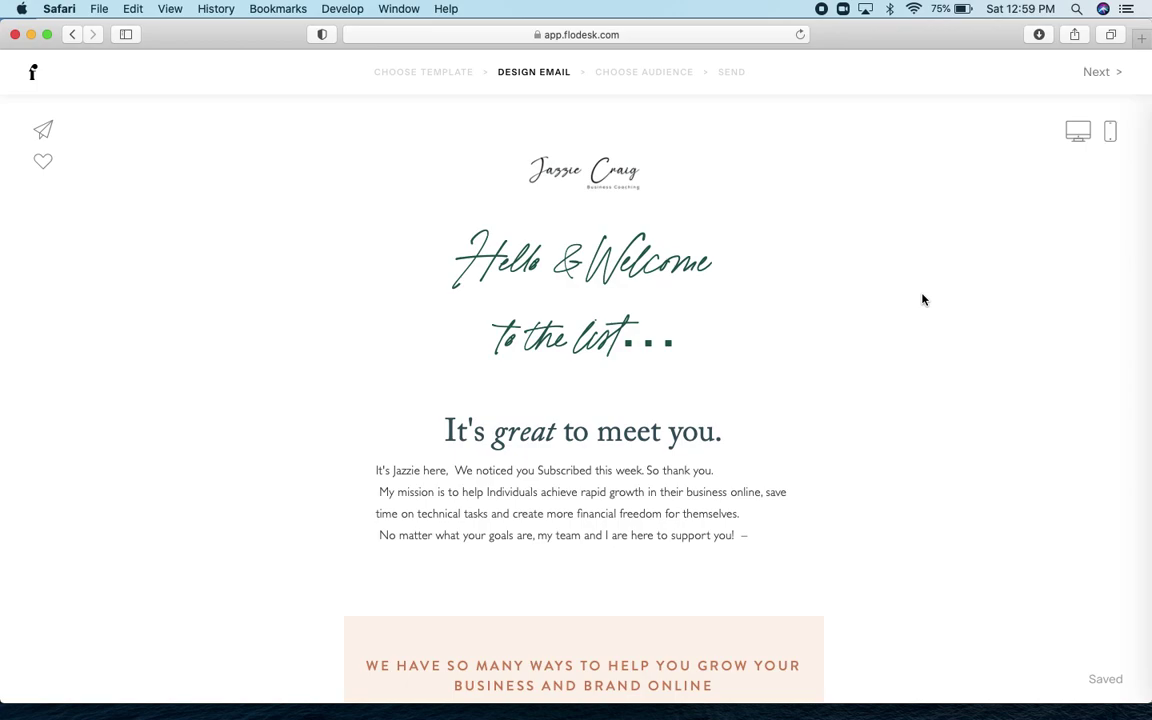
Step: Scroll the Influencer's welcome email from greeting through services images and freebie link to the footer, then back up
scroll(922, 299, down, 5)
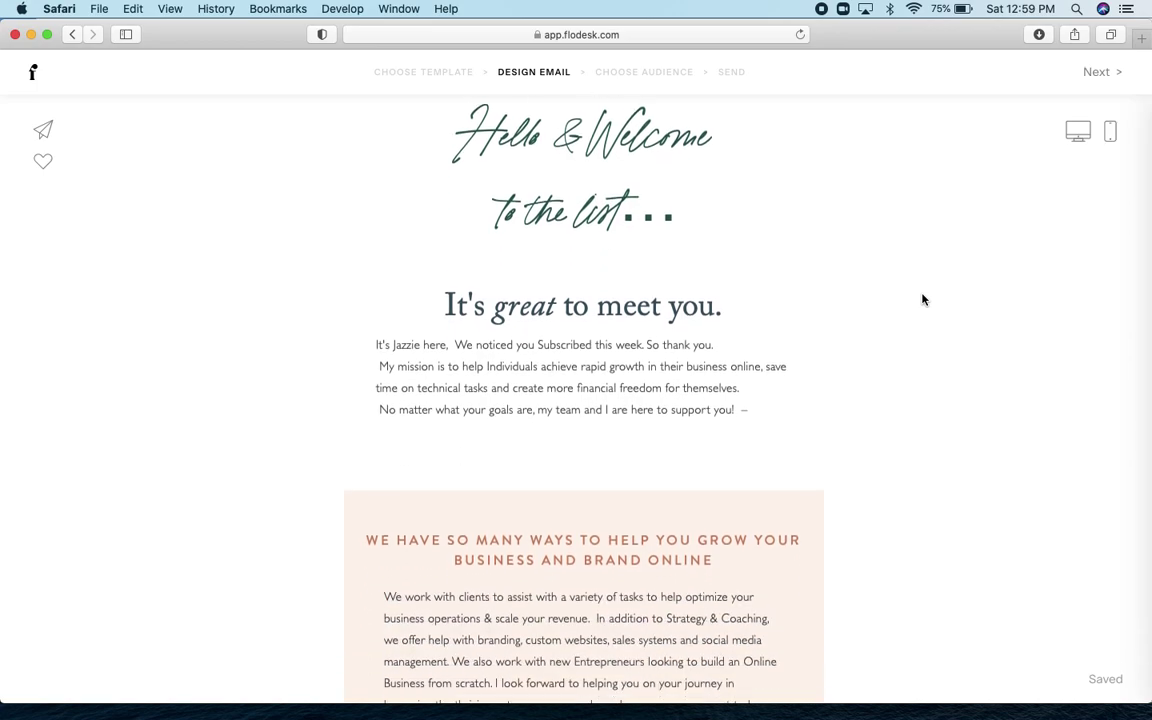
scroll(922, 299, down, 4)
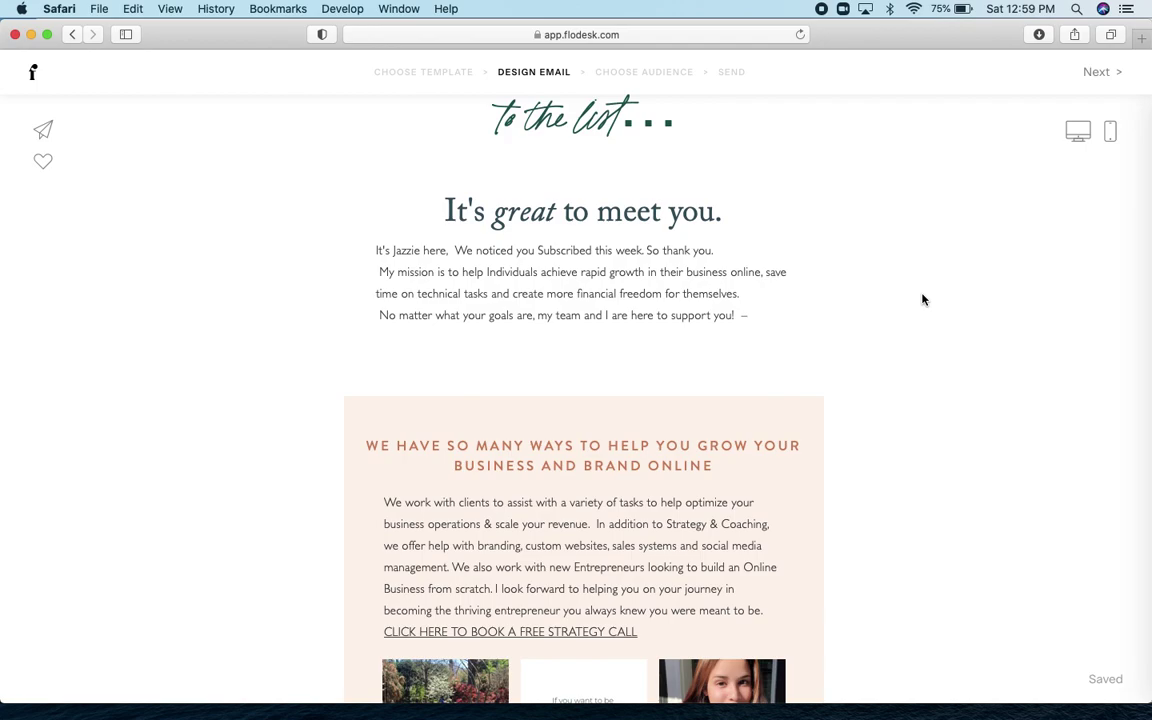
scroll(922, 299, down, 3)
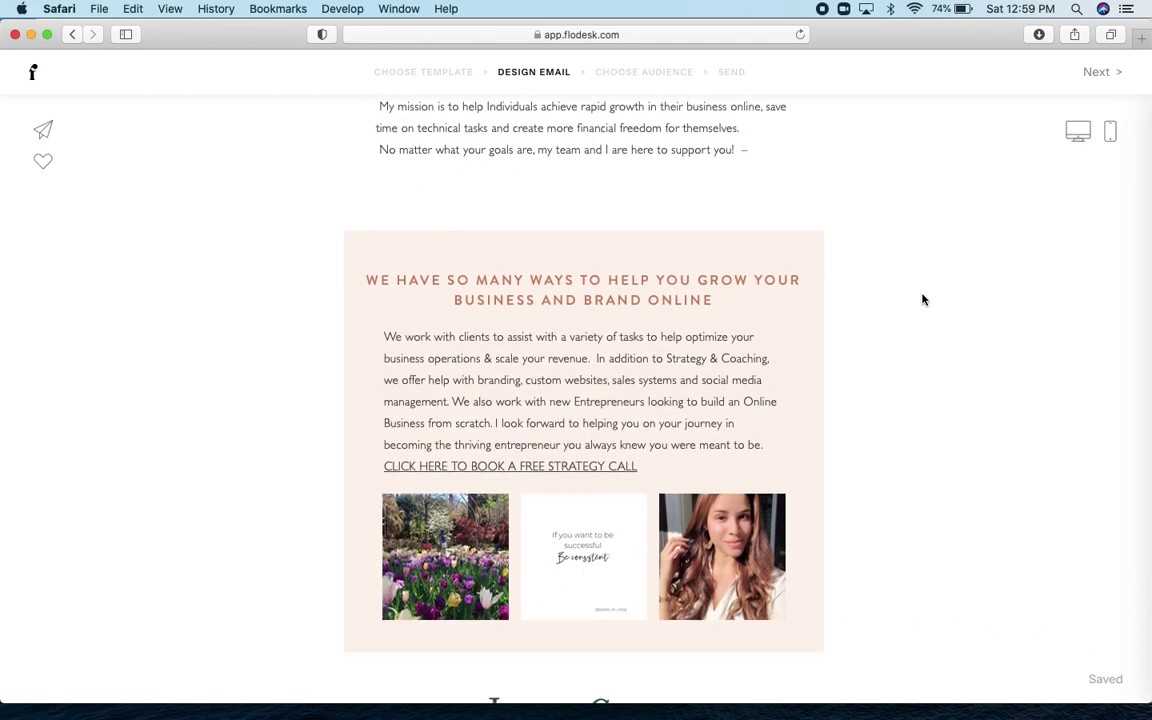
scroll(922, 299, down, 5)
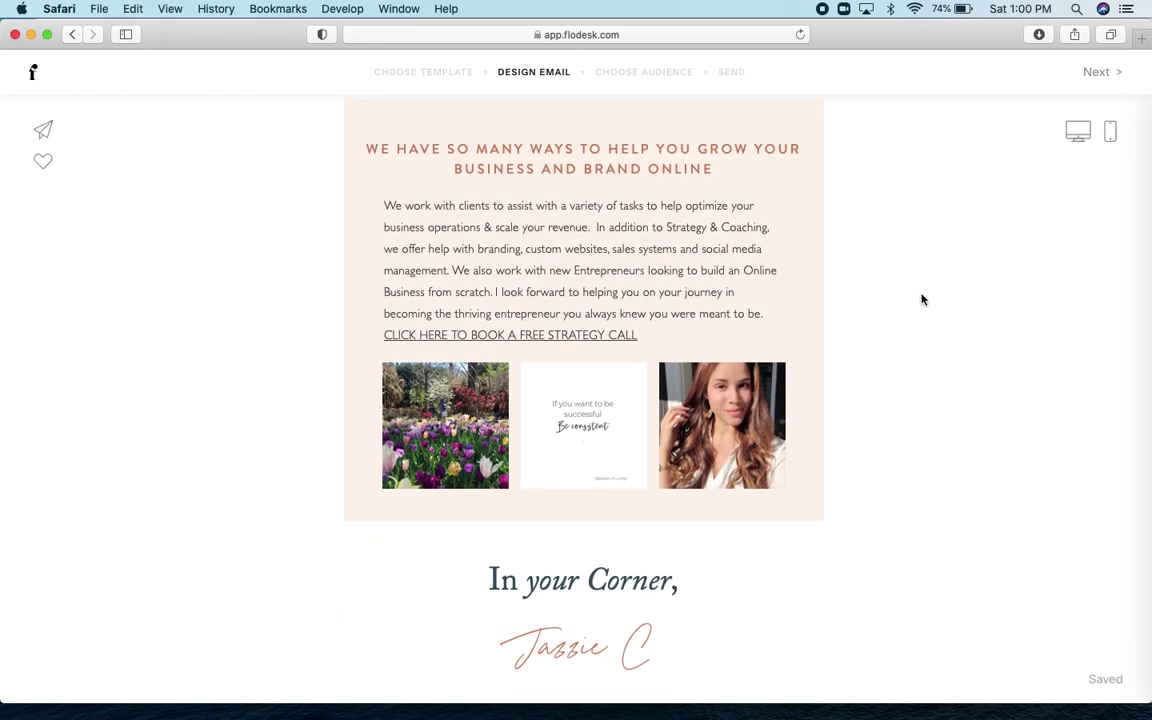
scroll(878, 409, down, 2)
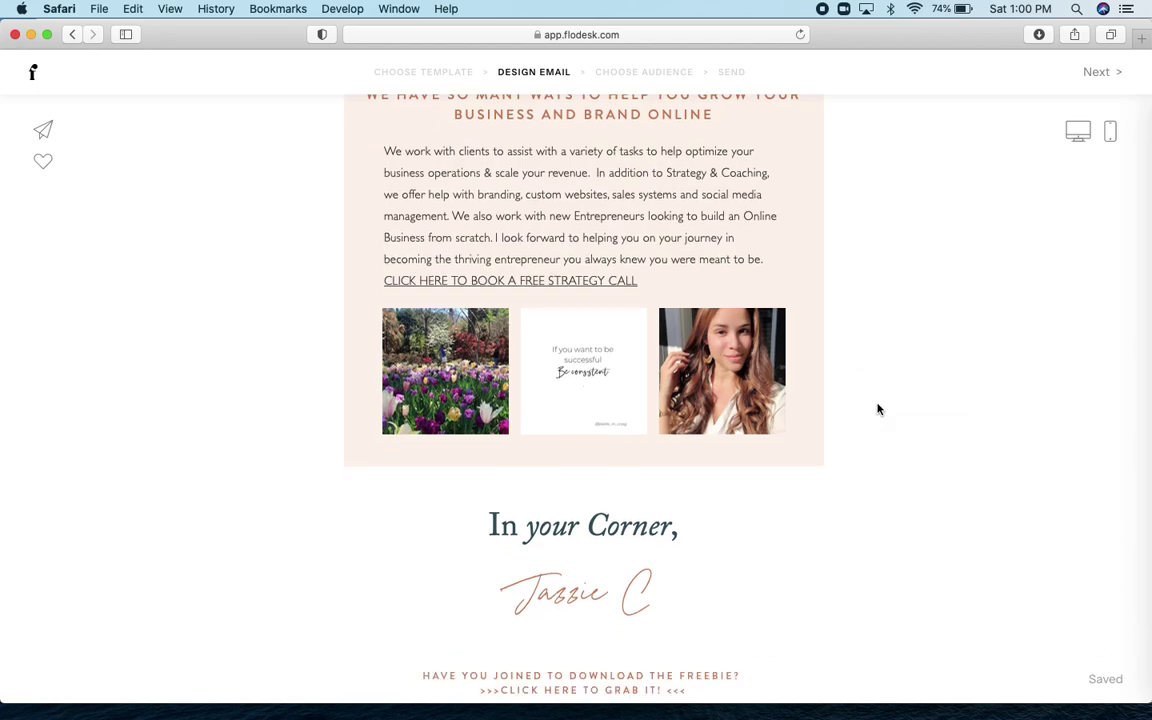
scroll(878, 409, down, 3)
scroll(878, 409, down, 4)
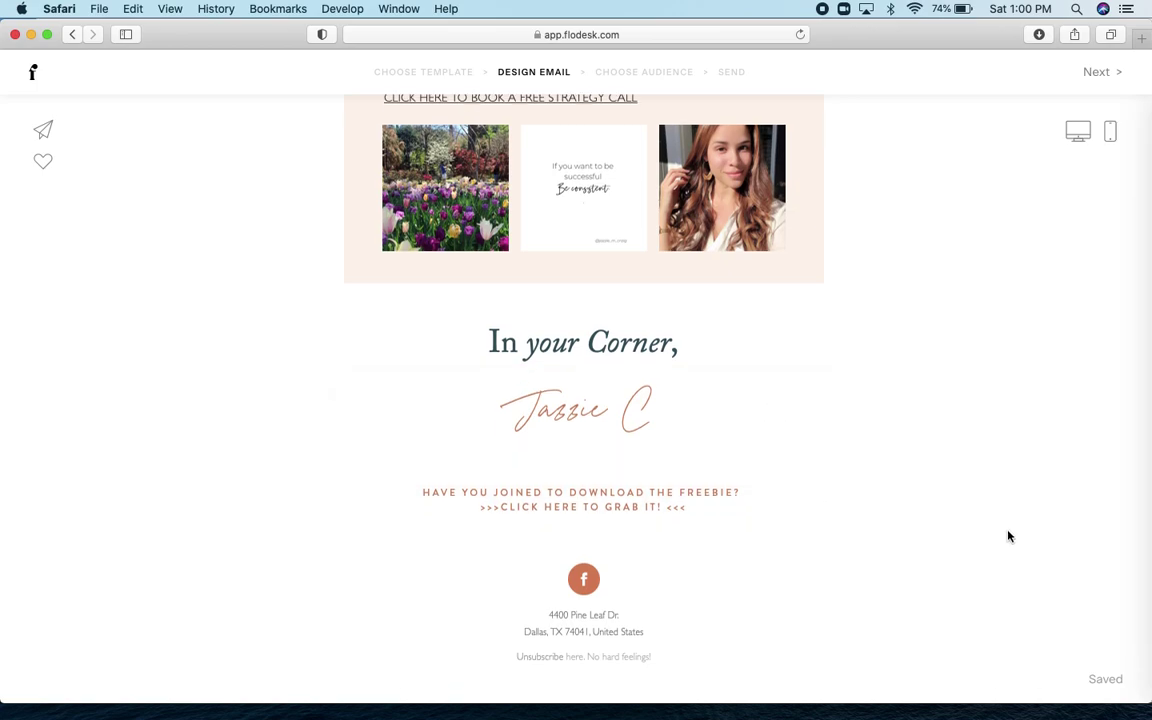
scroll(1008, 537, up, 12)
scroll(1008, 537, up, 15)
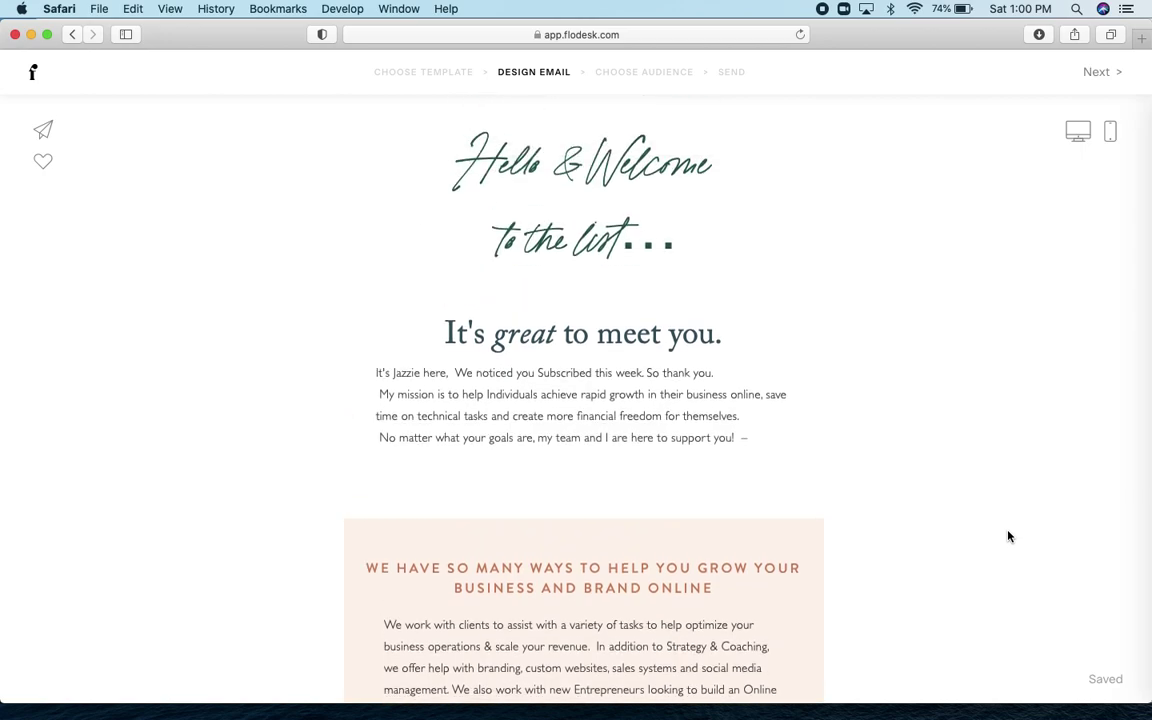
click(71, 35)
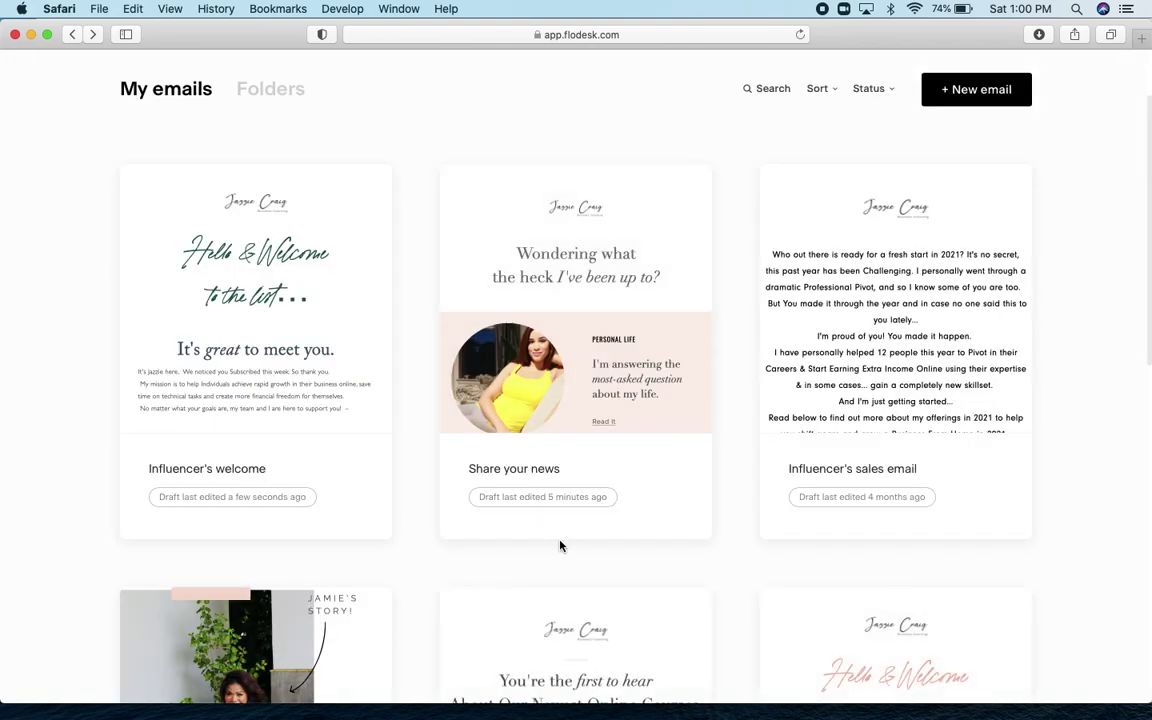
mouse_move(620, 352)
scroll(751, 399, down, 3)
scroll(750, 399, down, 3)
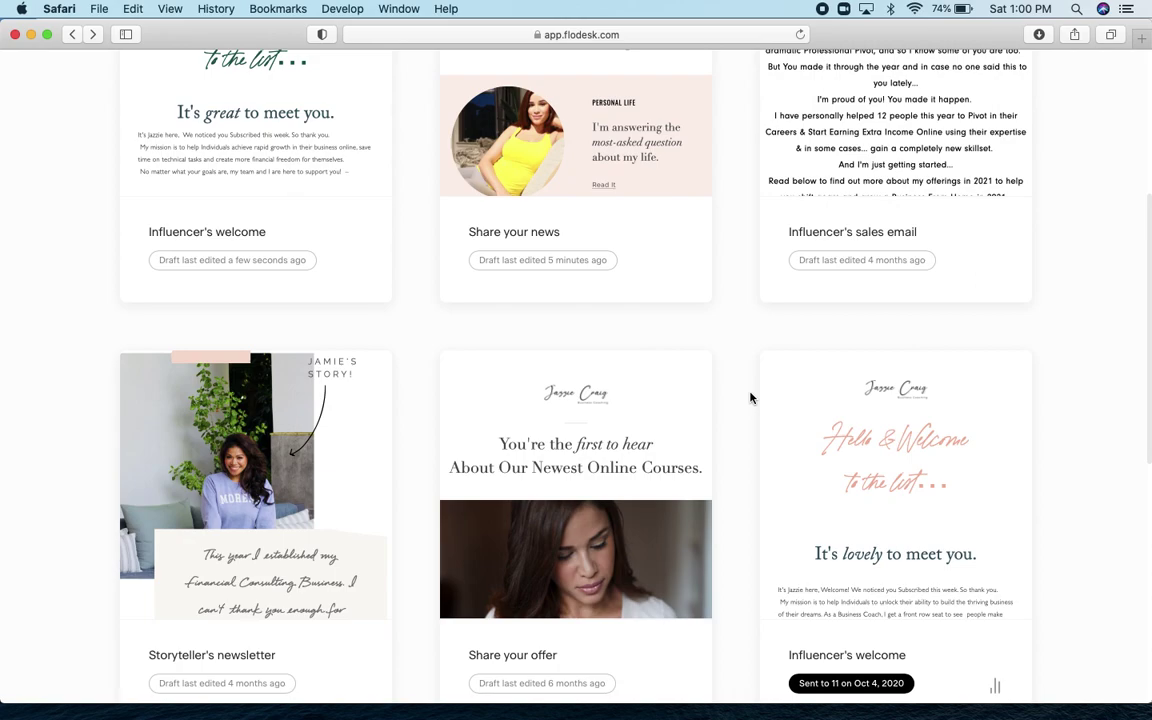
mouse_move(596, 455)
mouse_move(341, 487)
scroll(341, 487, down, 3)
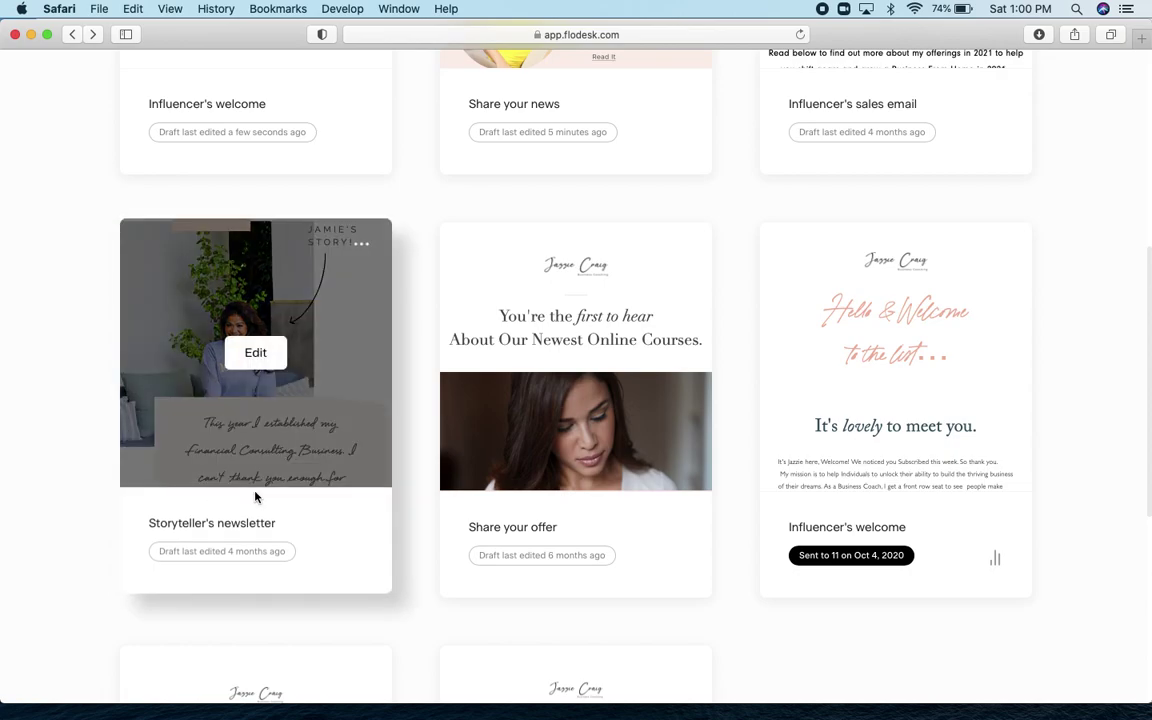
mouse_move(547, 551)
scroll(716, 671, down, 8)
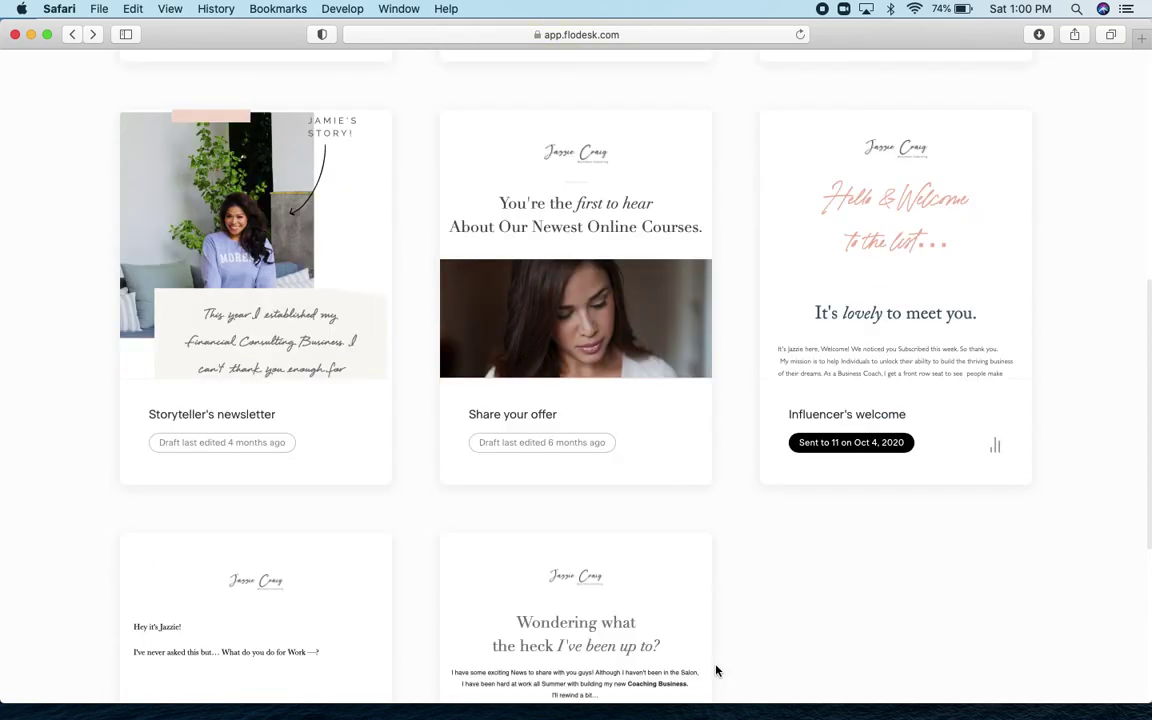
scroll(716, 671, down, 2)
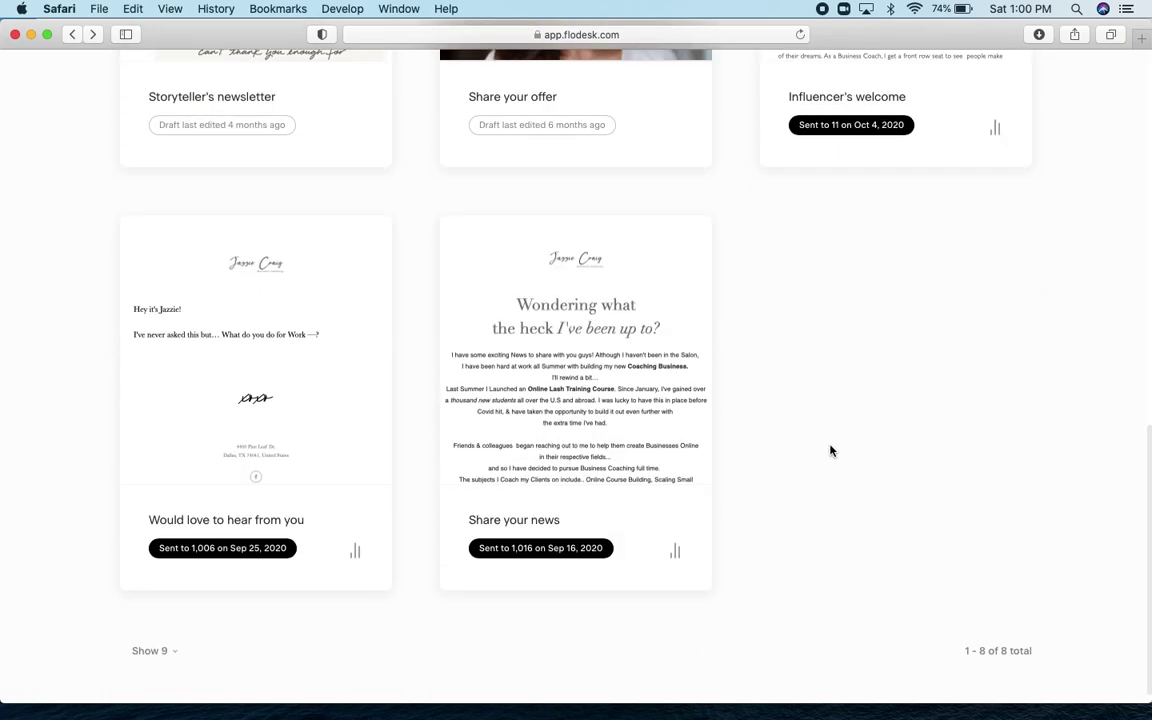
mouse_move(654, 432)
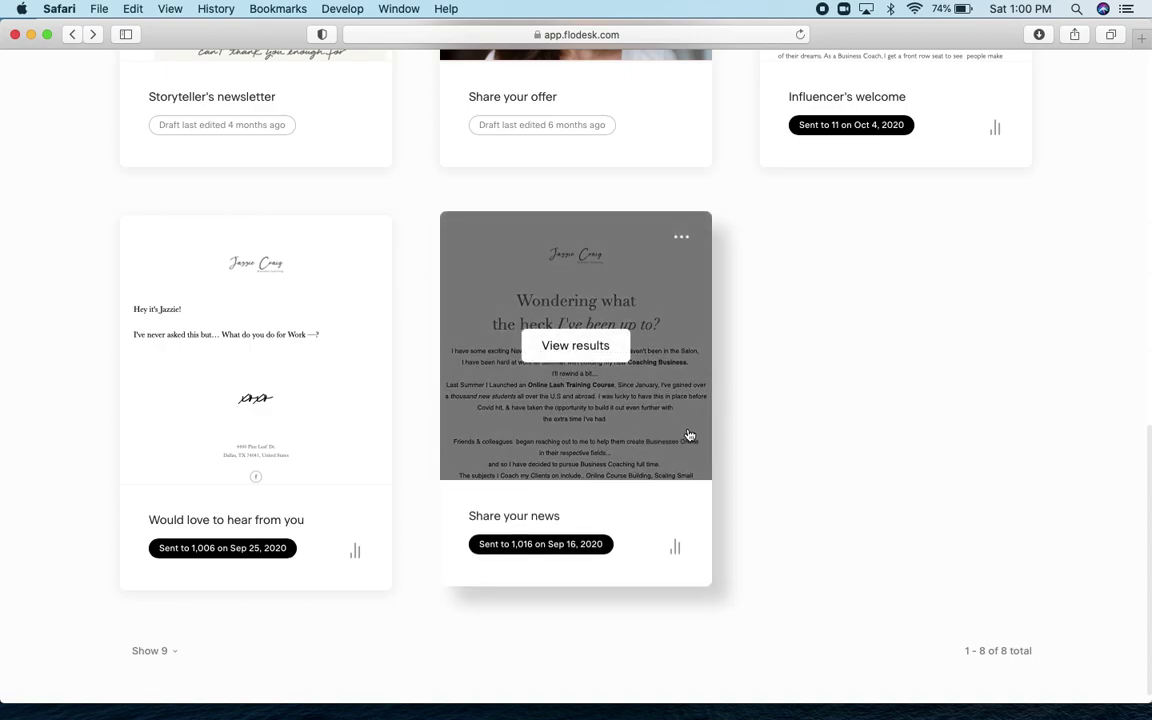
Step: Open the New Season send report and scroll through Engagement, Opens by device and Deliverability, then back up
click(675, 547)
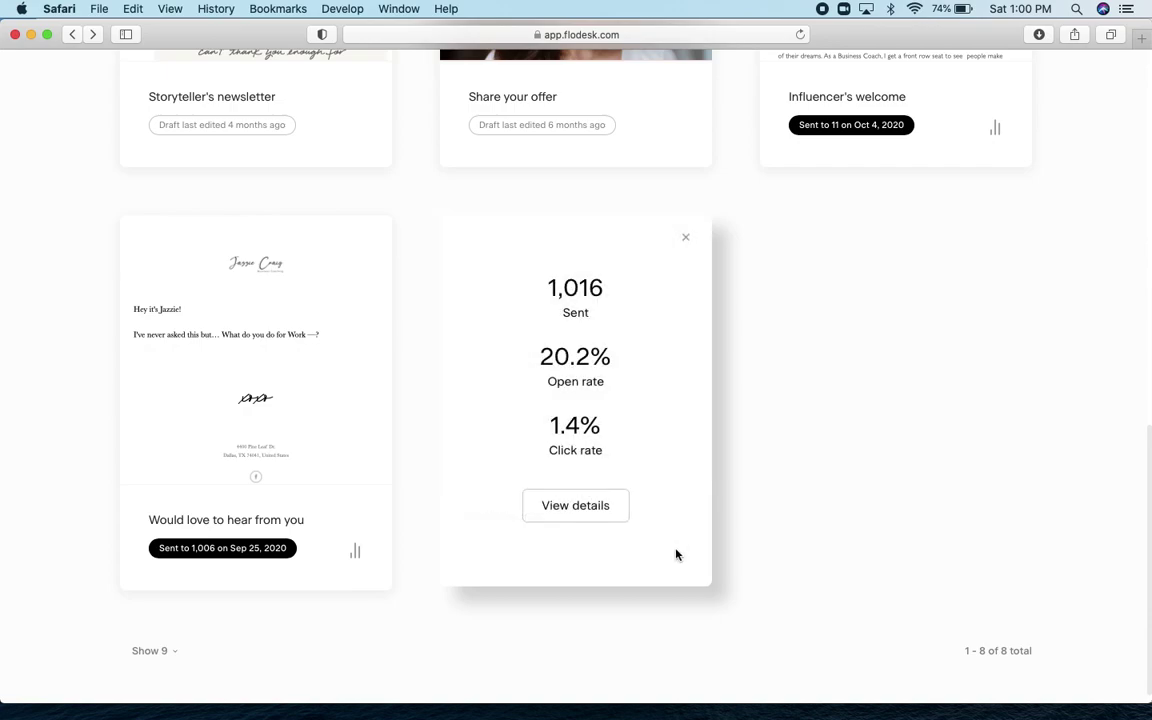
mouse_move(608, 379)
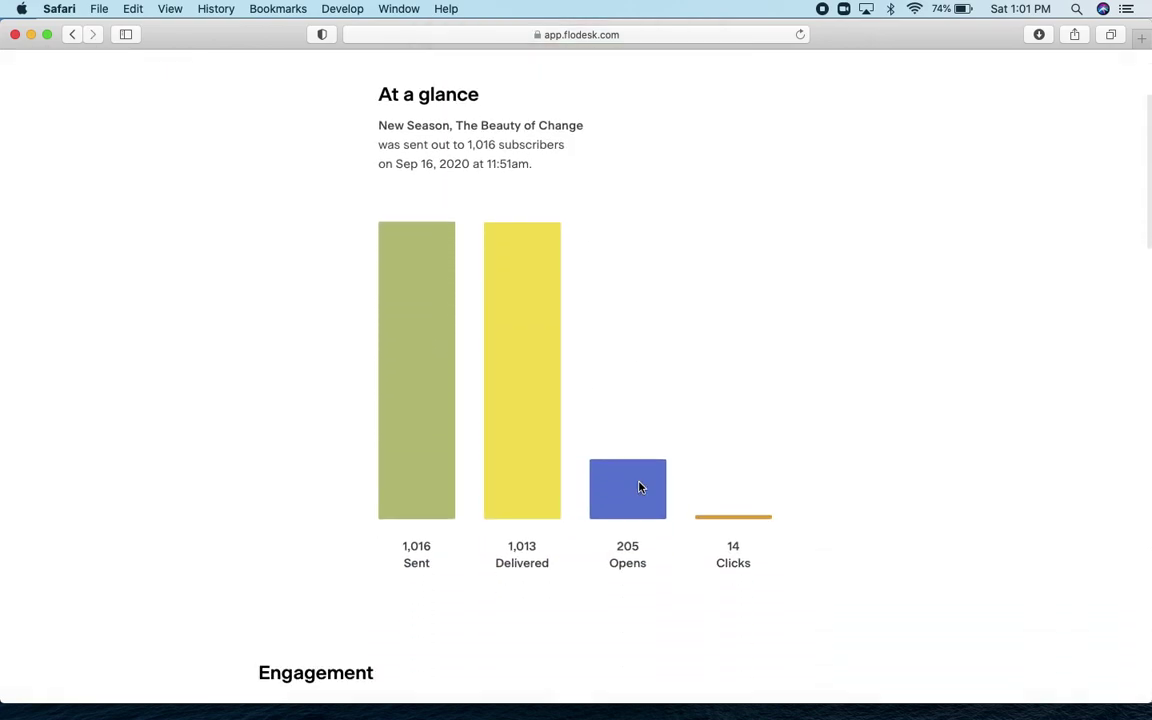
scroll(766, 525, down, 1)
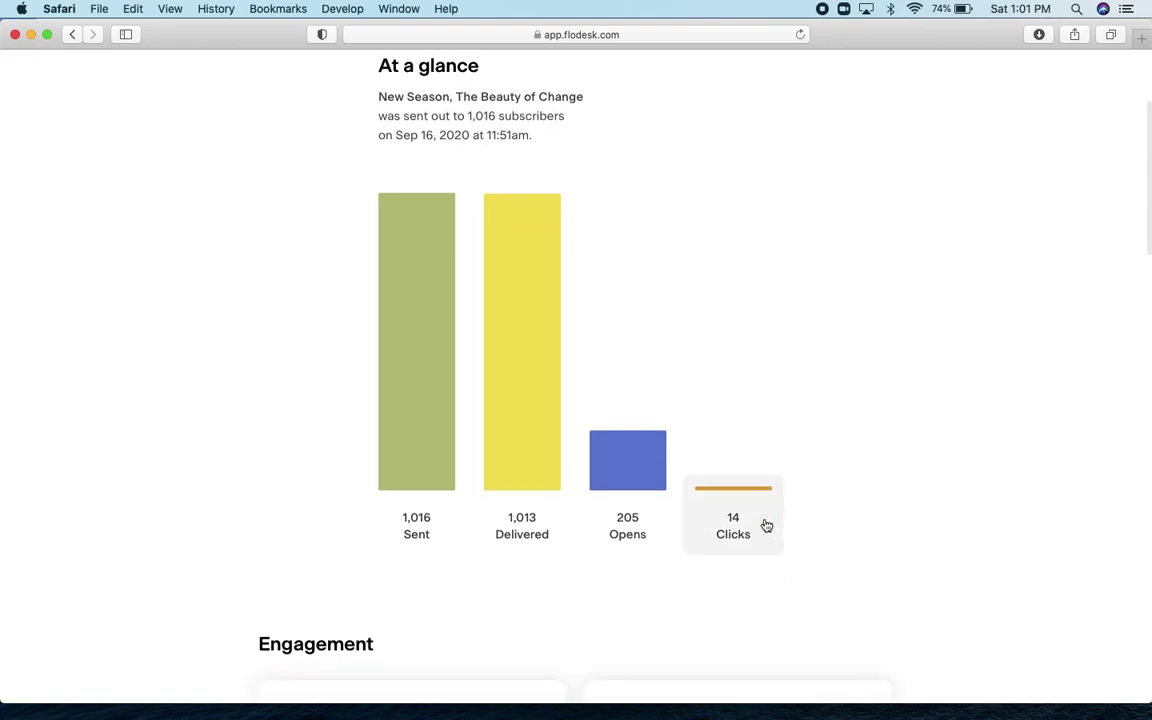
scroll(766, 525, down, 10)
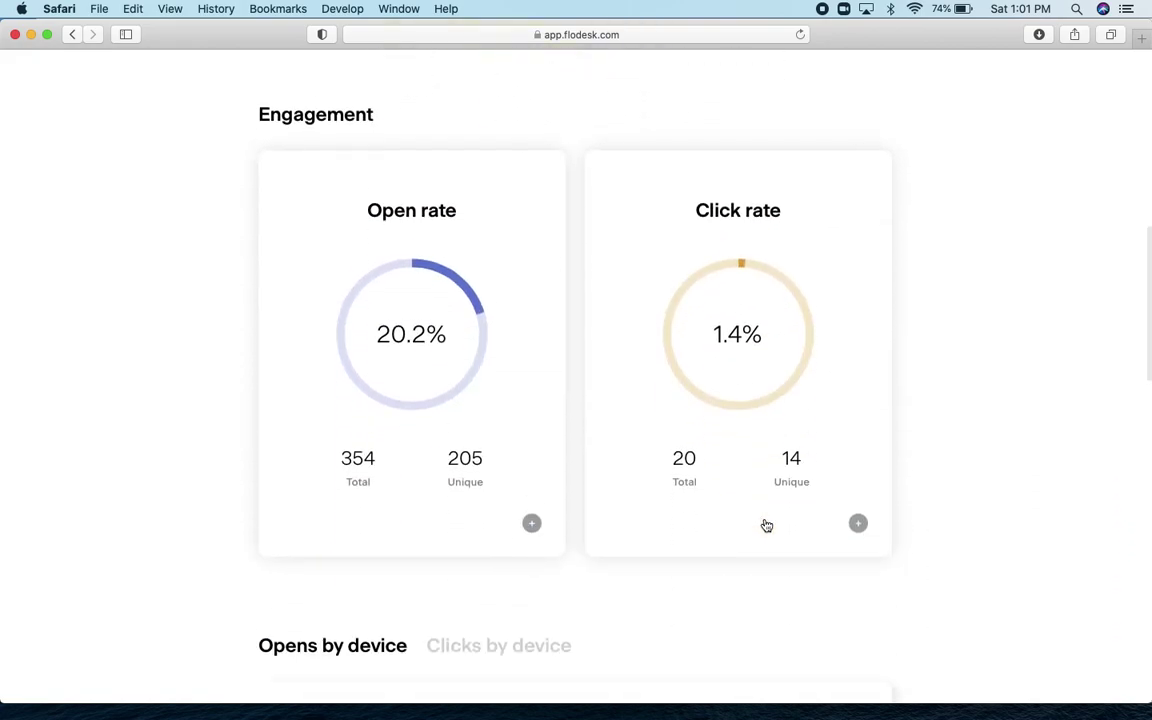
scroll(766, 524, up, 5)
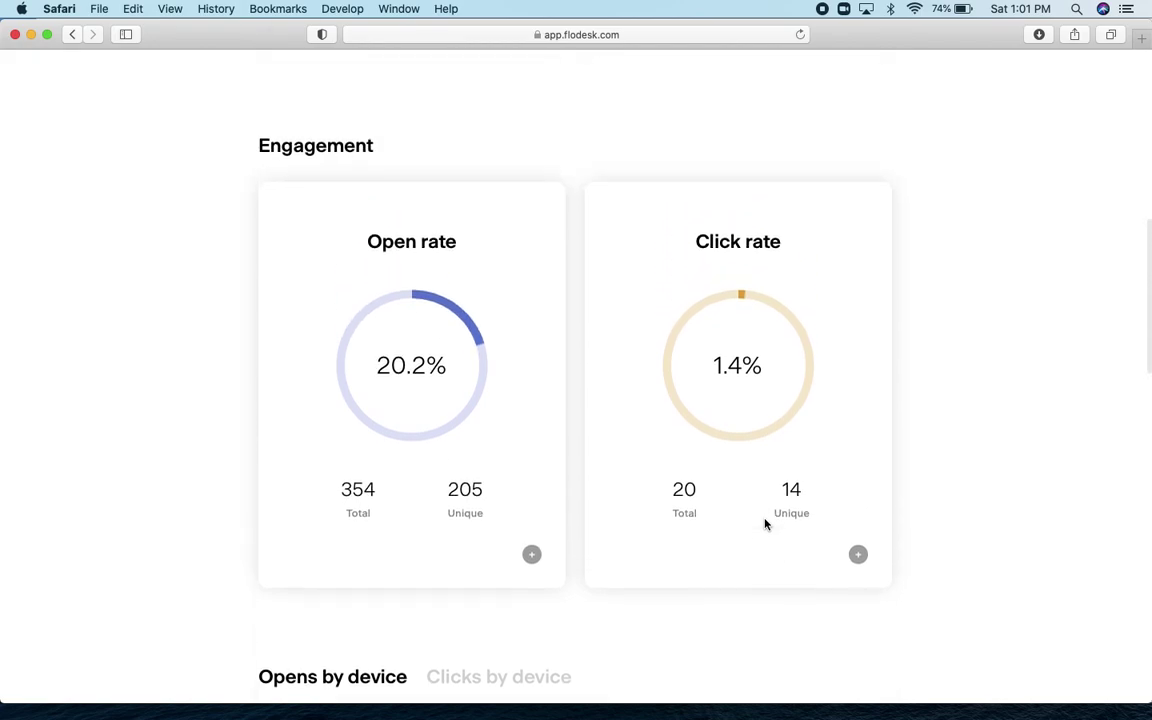
scroll(766, 525, down, 10)
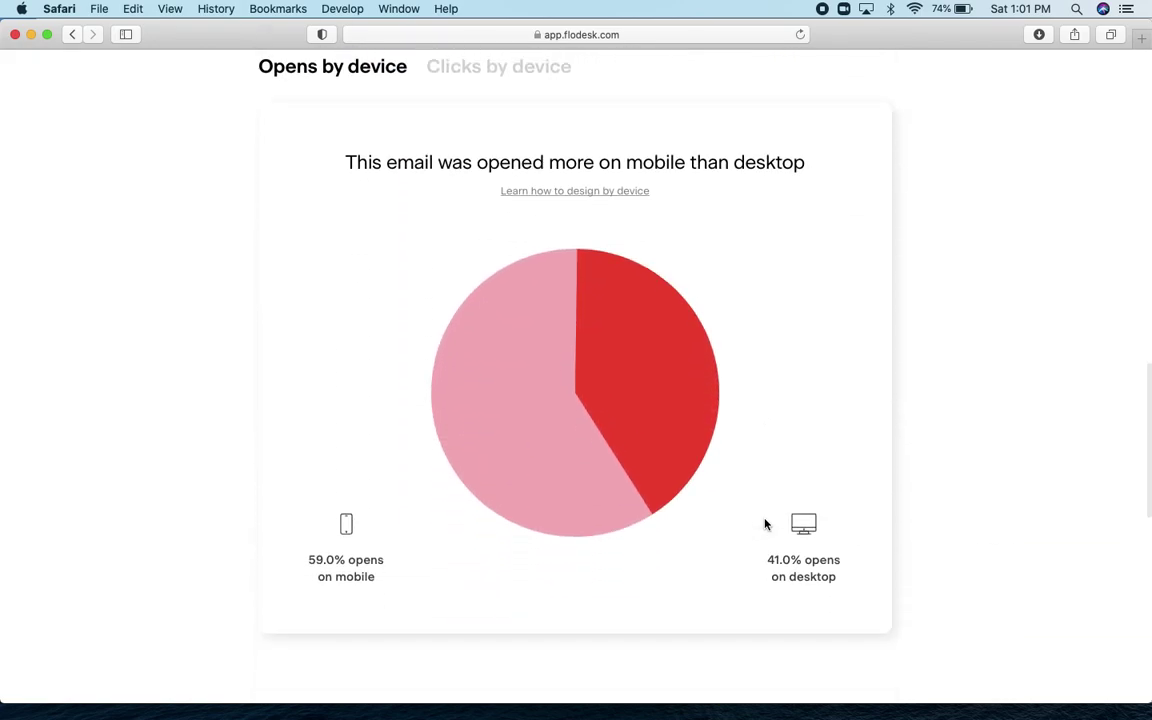
scroll(766, 525, down, 5)
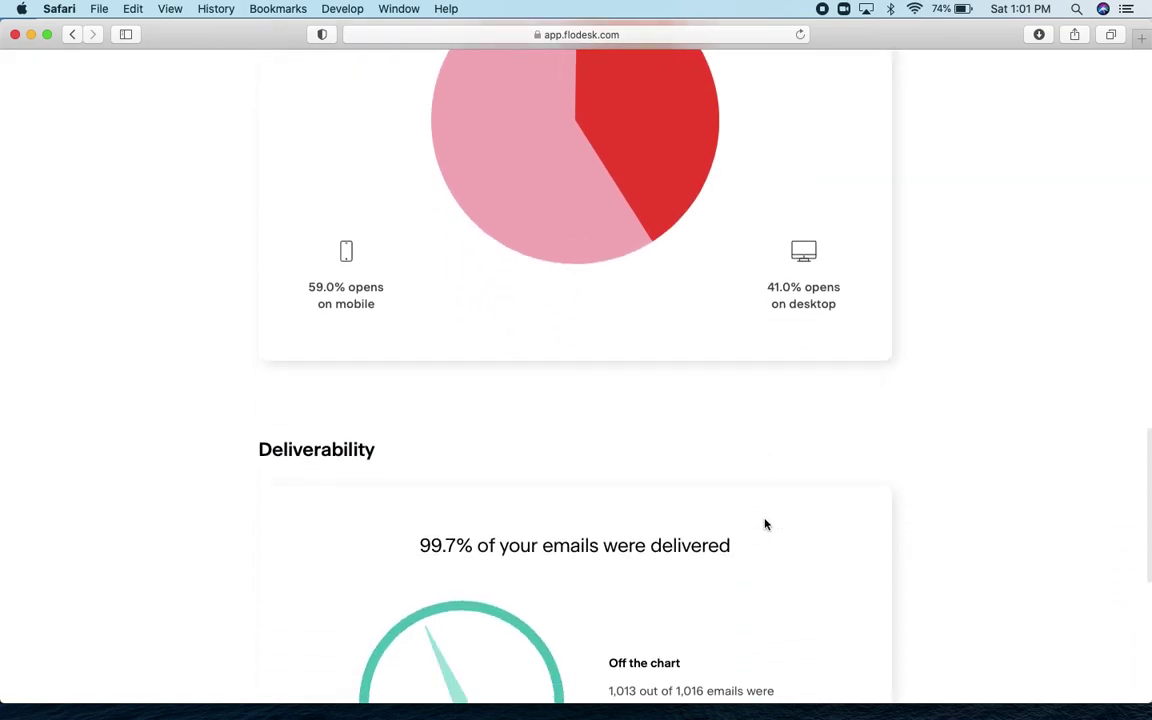
scroll(766, 525, down, 5)
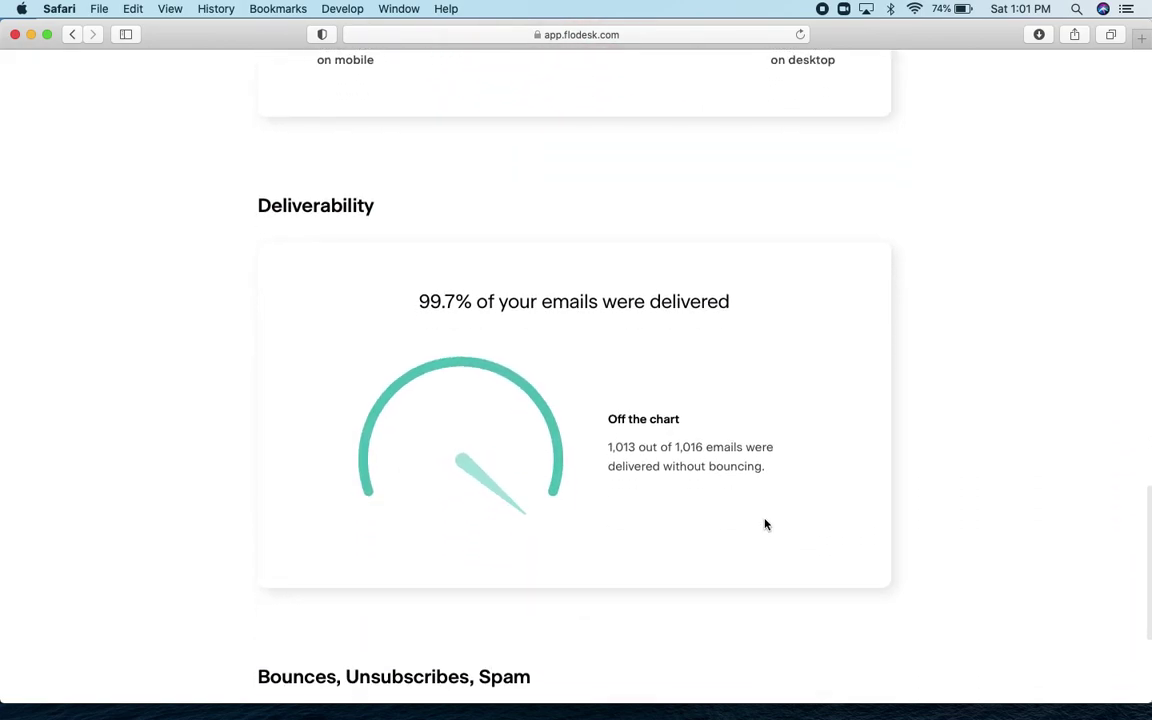
scroll(766, 525, up, 10)
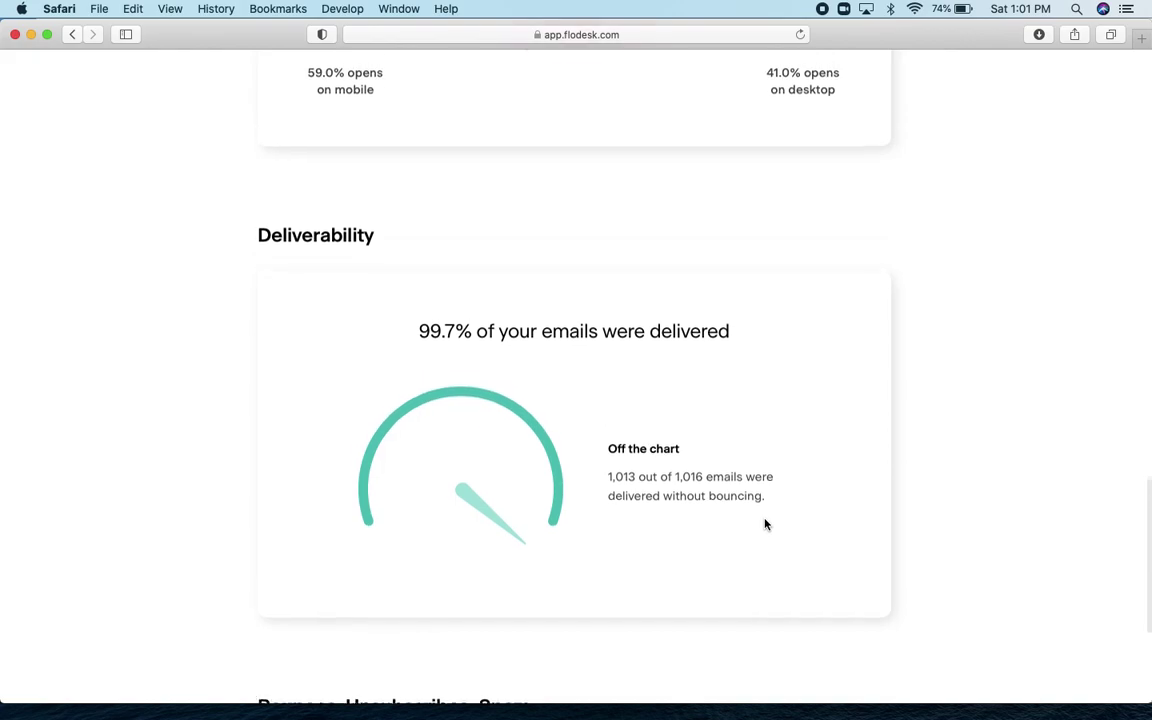
scroll(766, 525, up, 5)
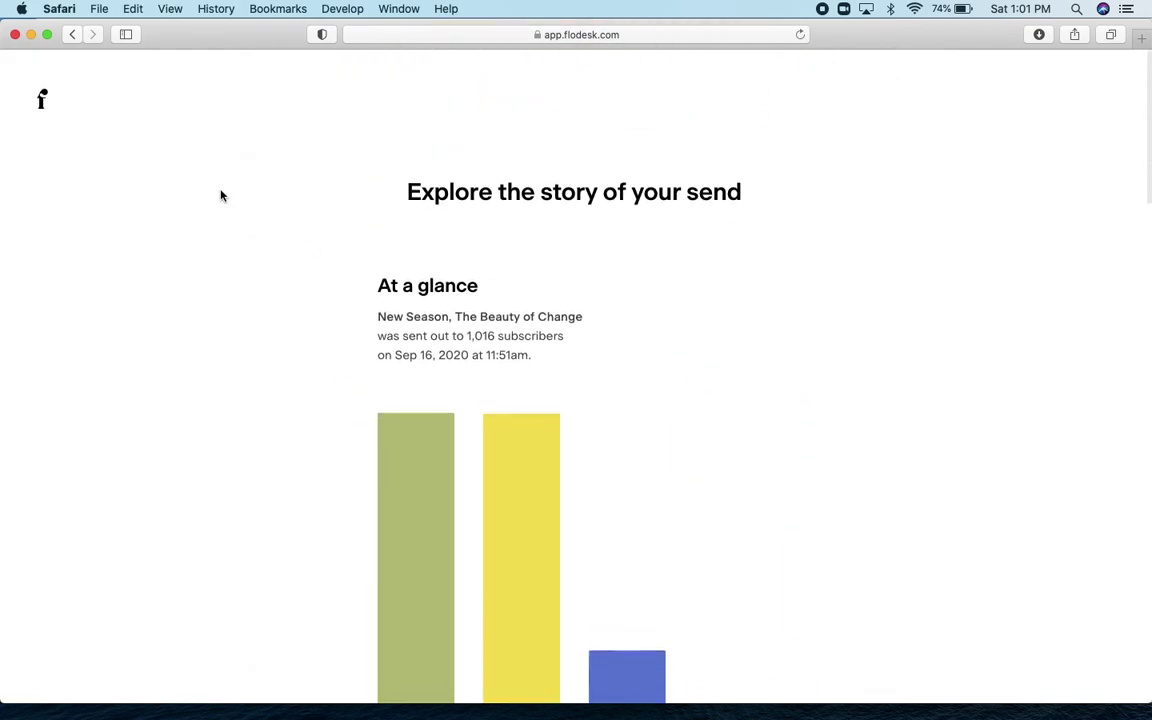
Step: Return to My emails, open the Welcome Sequence workflow from Workflows, then go back to the list
click(71, 35)
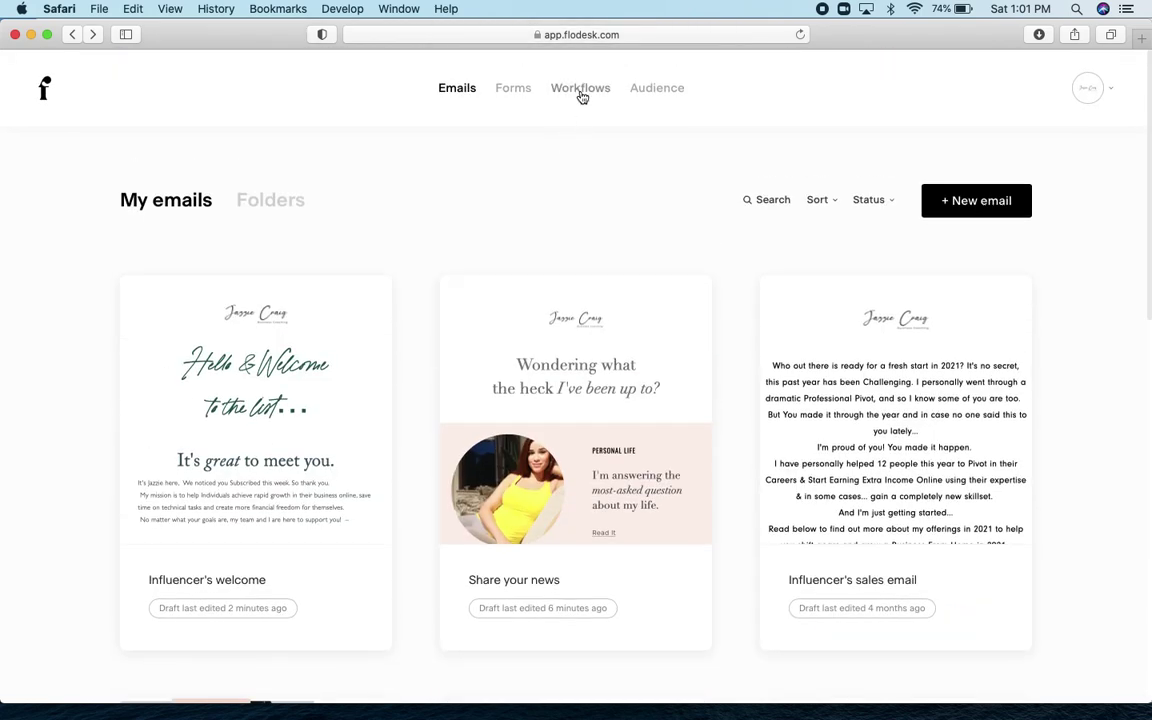
click(581, 94)
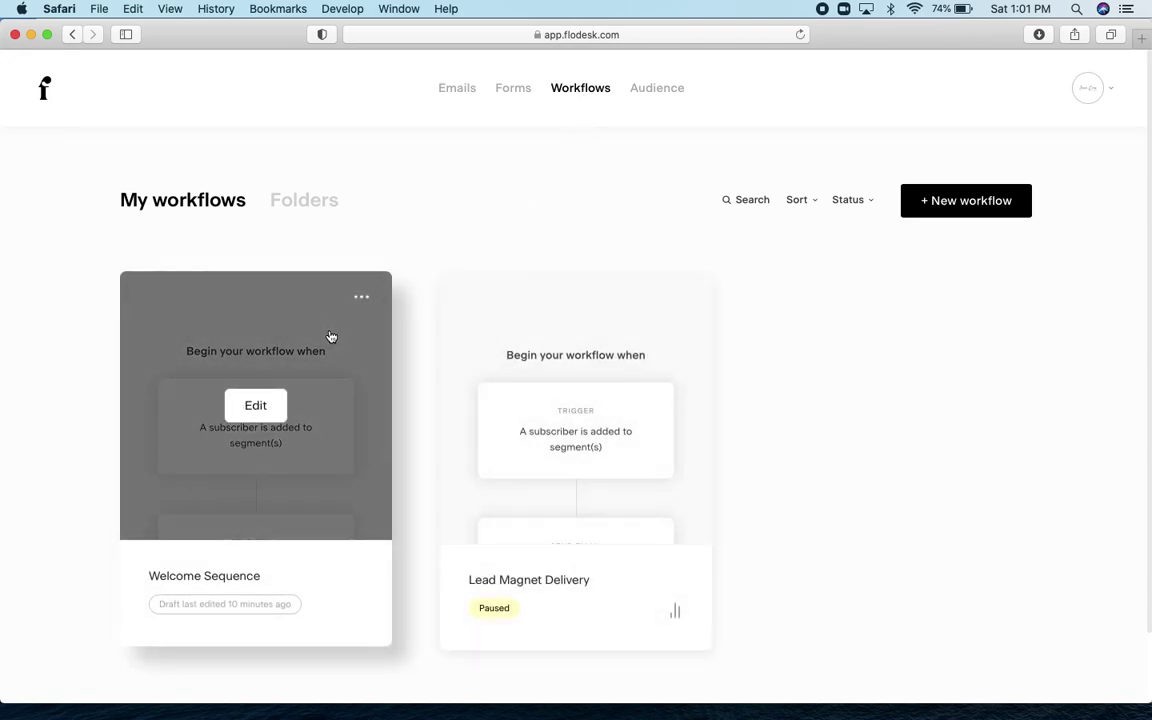
click(330, 336)
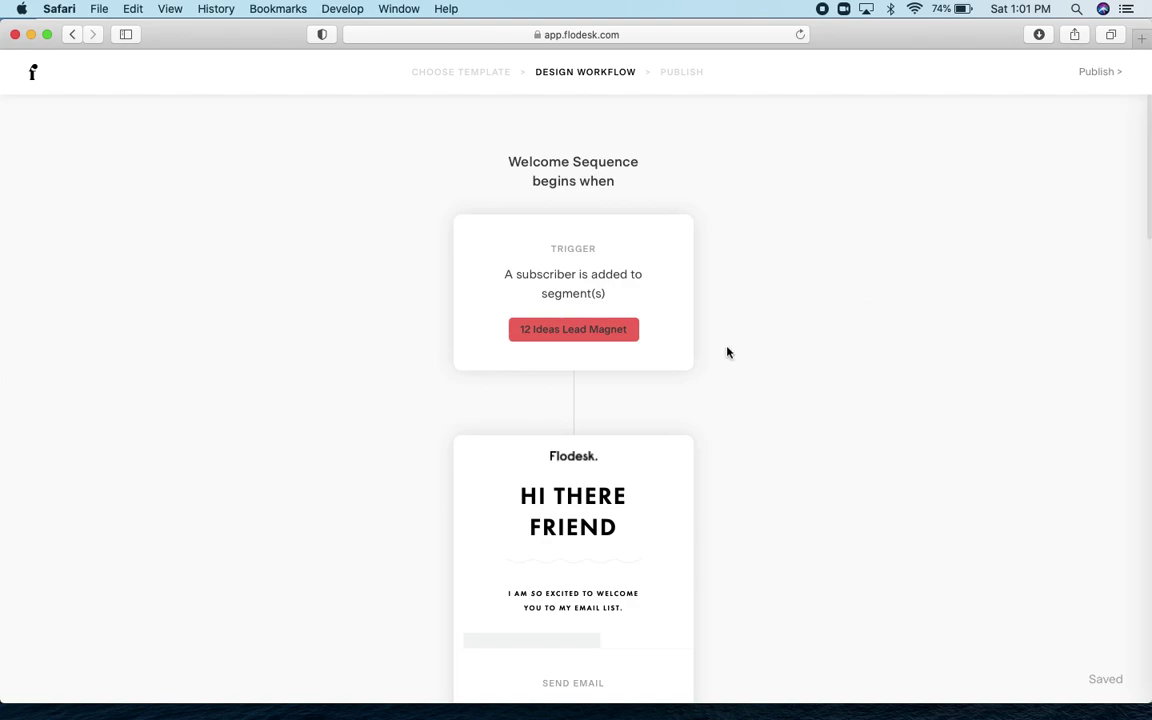
click(73, 35)
Step: Open the Full page with image form from My forms in the design editor
click(517, 90)
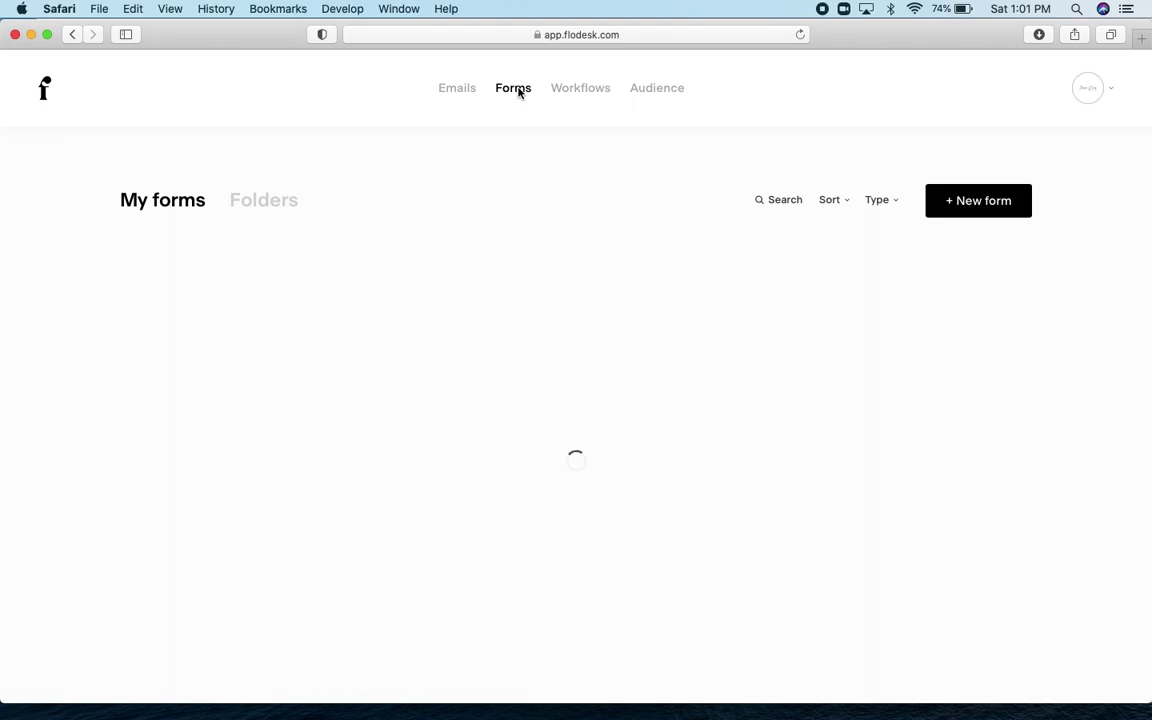
scroll(590, 401, down, 2)
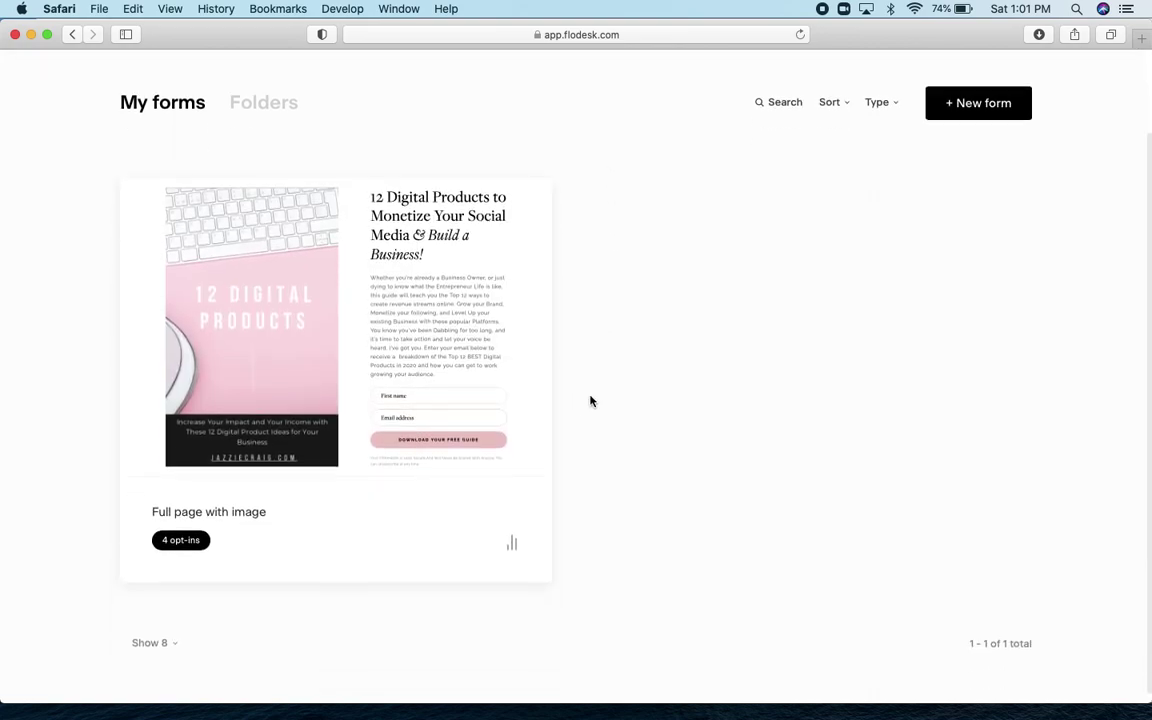
click(466, 340)
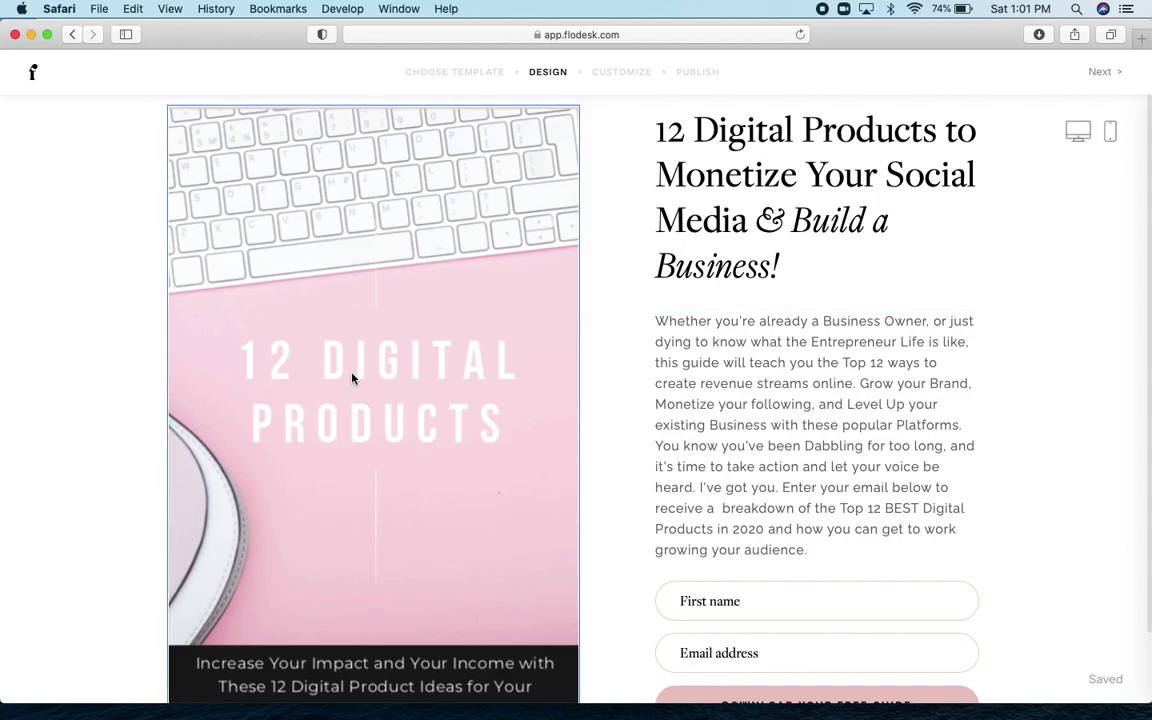
Step: Scroll through the '12 Digital Products' opt-in form layout with its name and email fields
scroll(352, 378, down, 1)
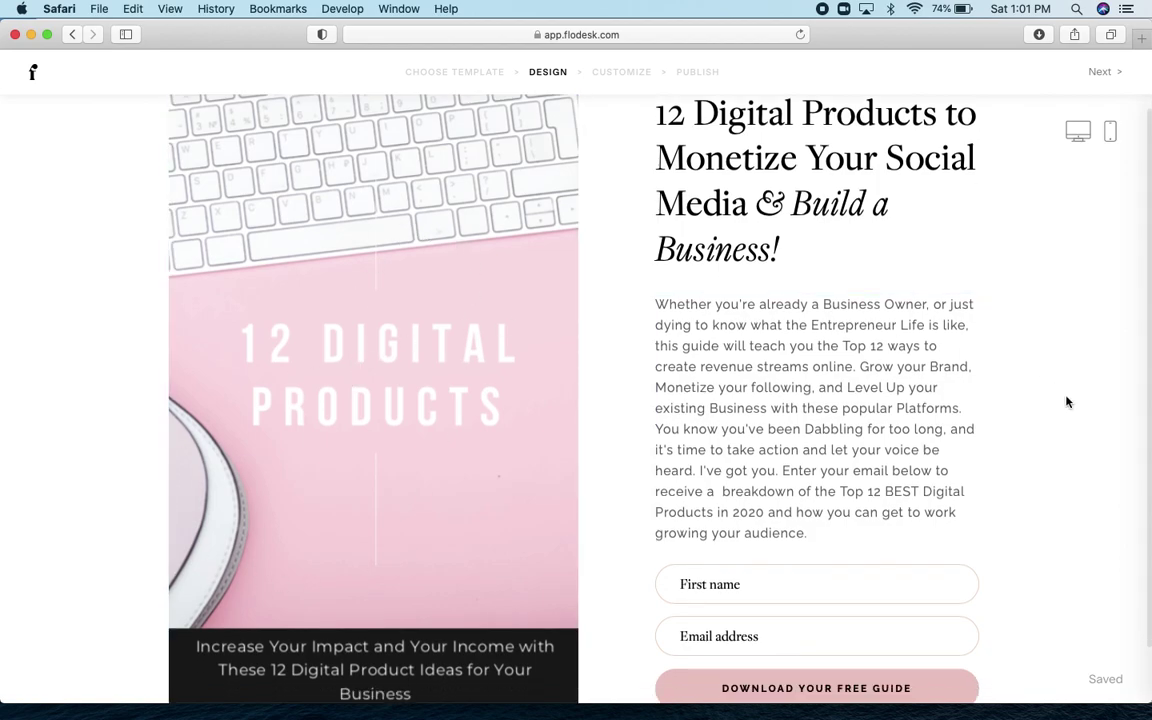
scroll(1106, 432, up, 1)
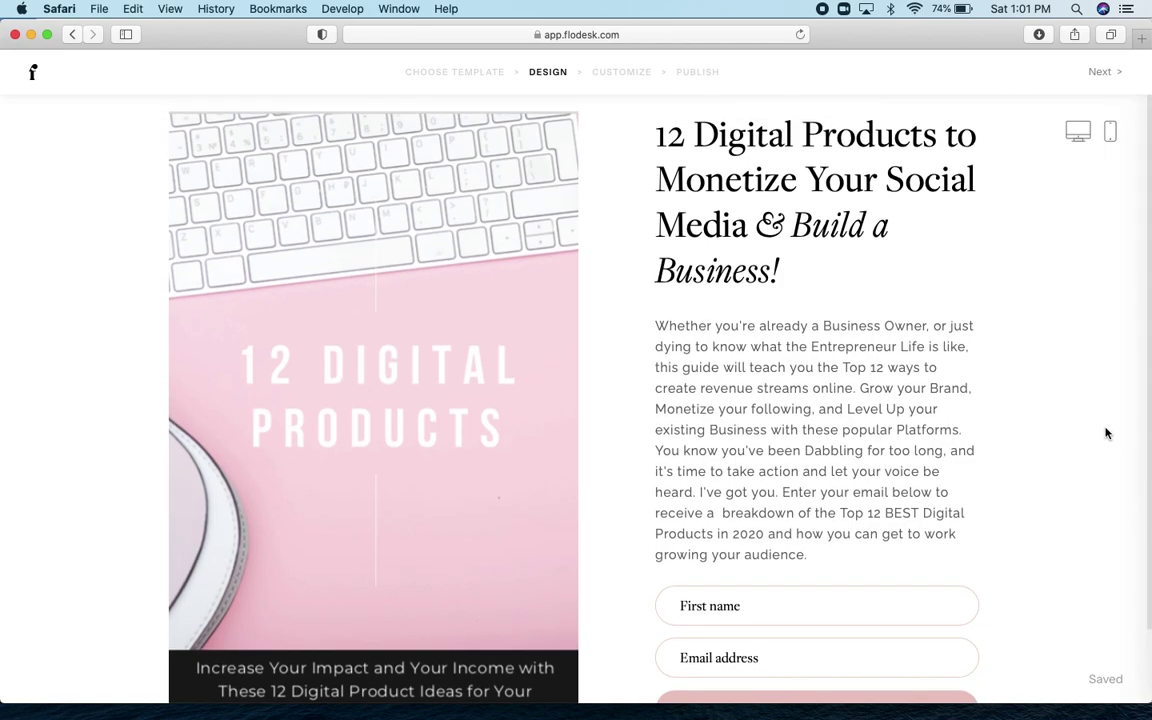
scroll(1106, 432, down, 1)
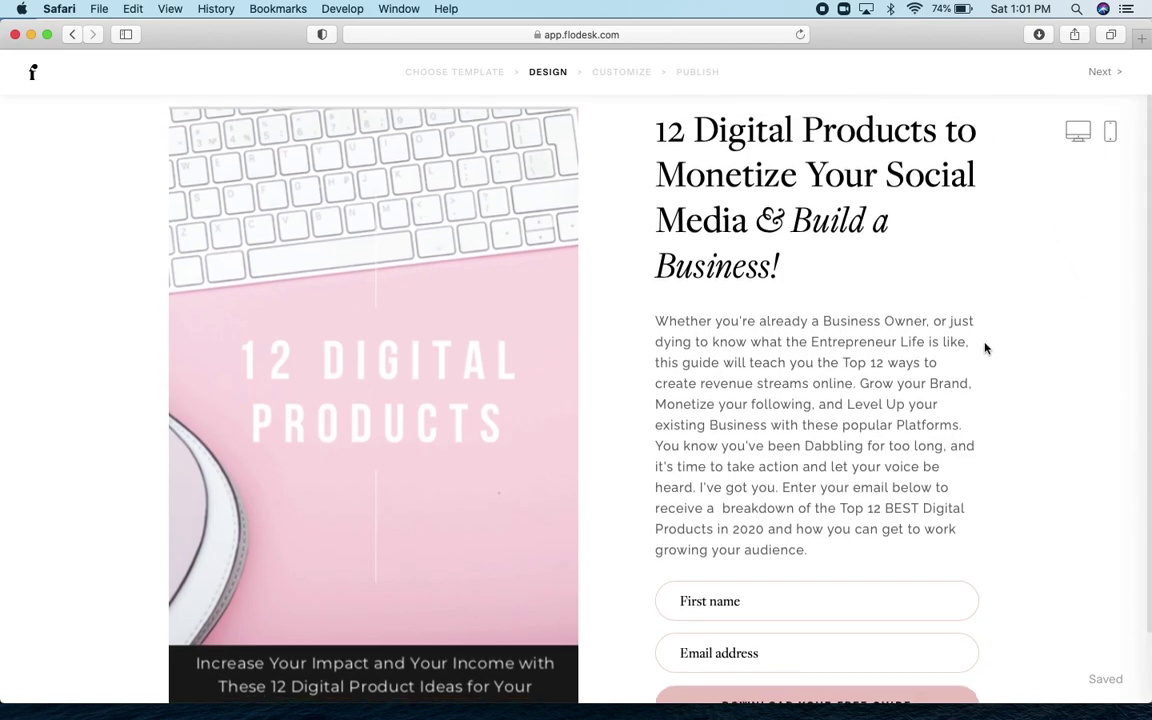
scroll(985, 347, down, 2)
scroll(985, 348, up, 2)
scroll(1001, 350, down, 3)
scroll(921, 385, down, 1)
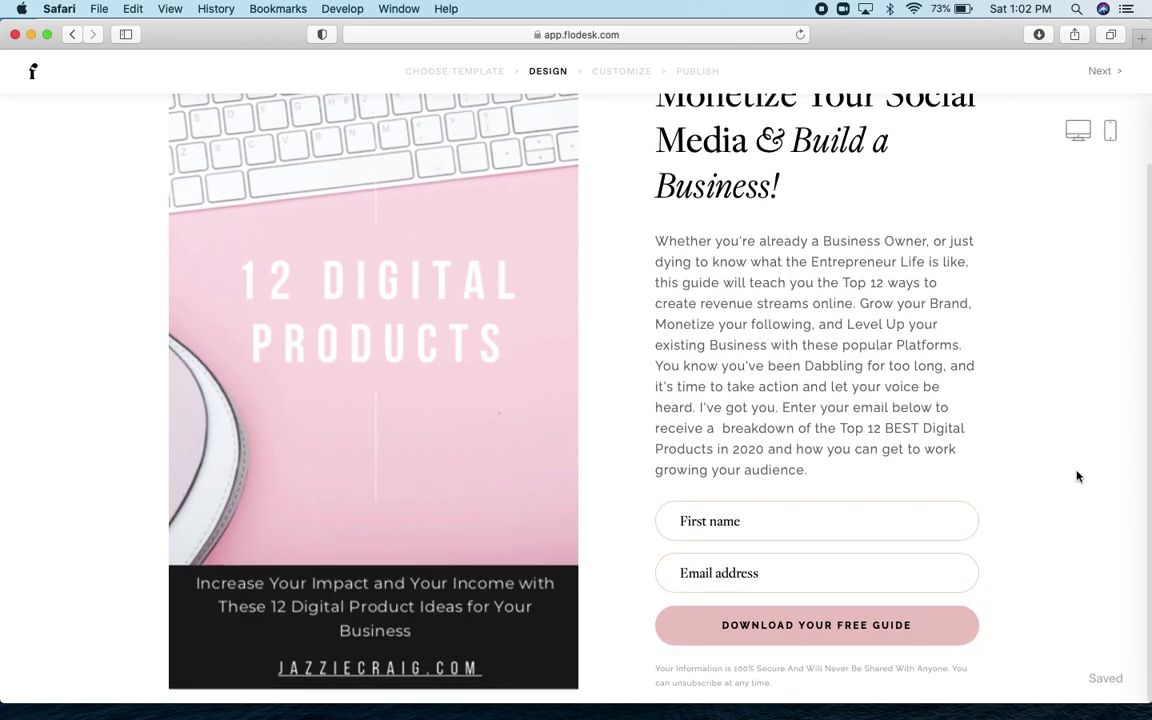
scroll(1078, 476, up, 2)
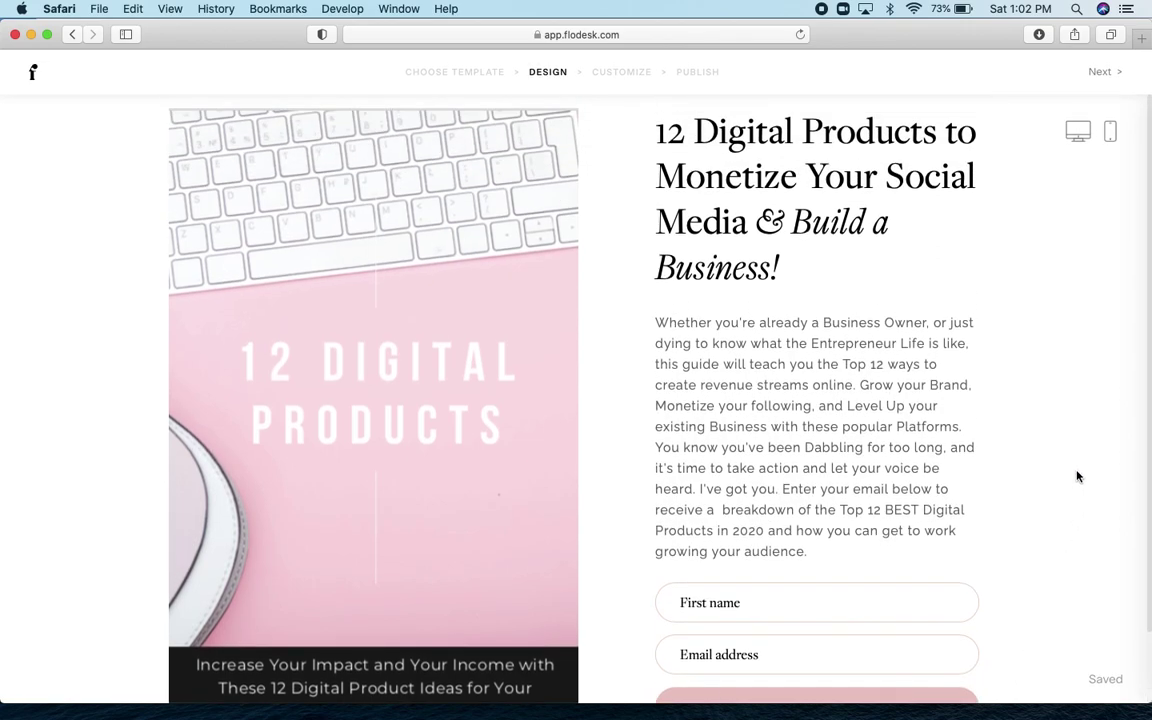
scroll(1078, 476, down, 1)
scroll(1078, 476, up, 1)
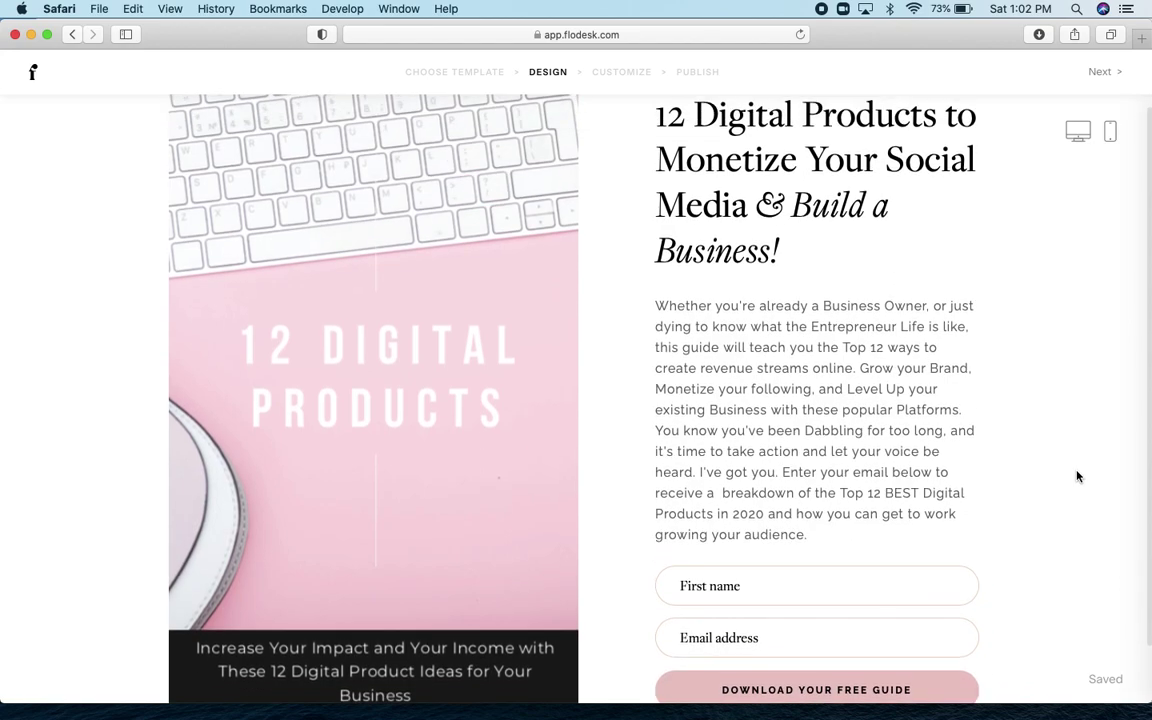
scroll(1078, 476, down, 2)
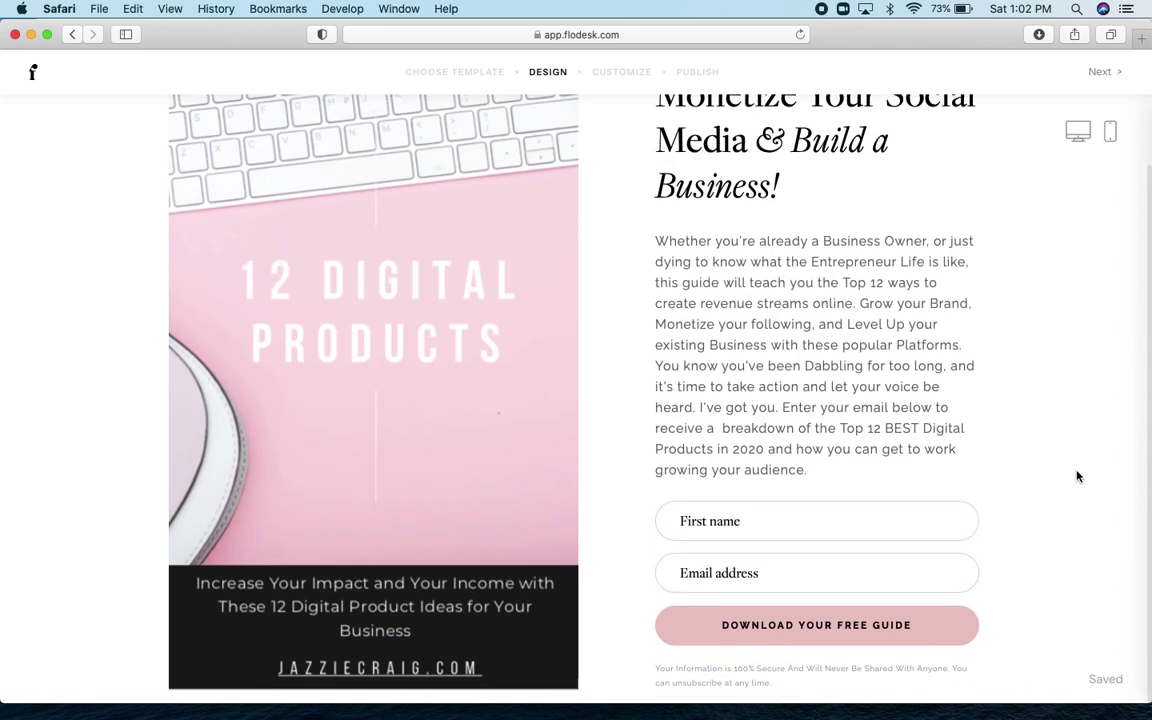
scroll(1078, 476, up, 3)
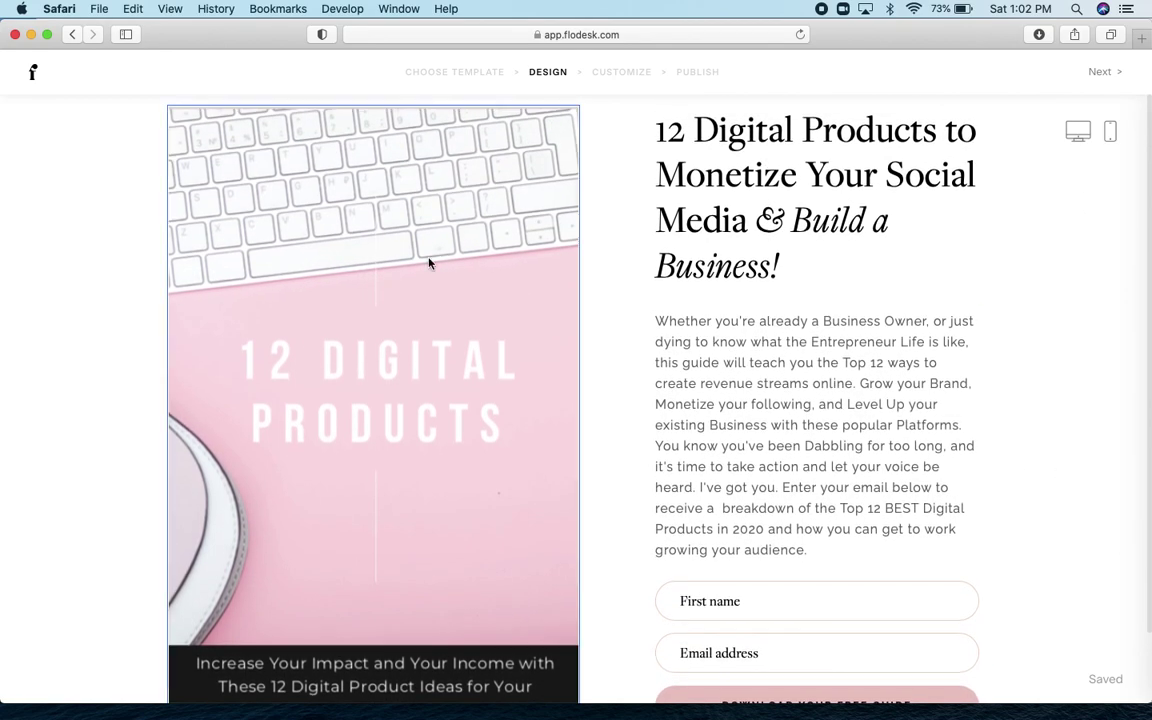
Step: Leave the form editor for My forms, then switch to the Workflows list showing the Welcome Sequence card
click(69, 39)
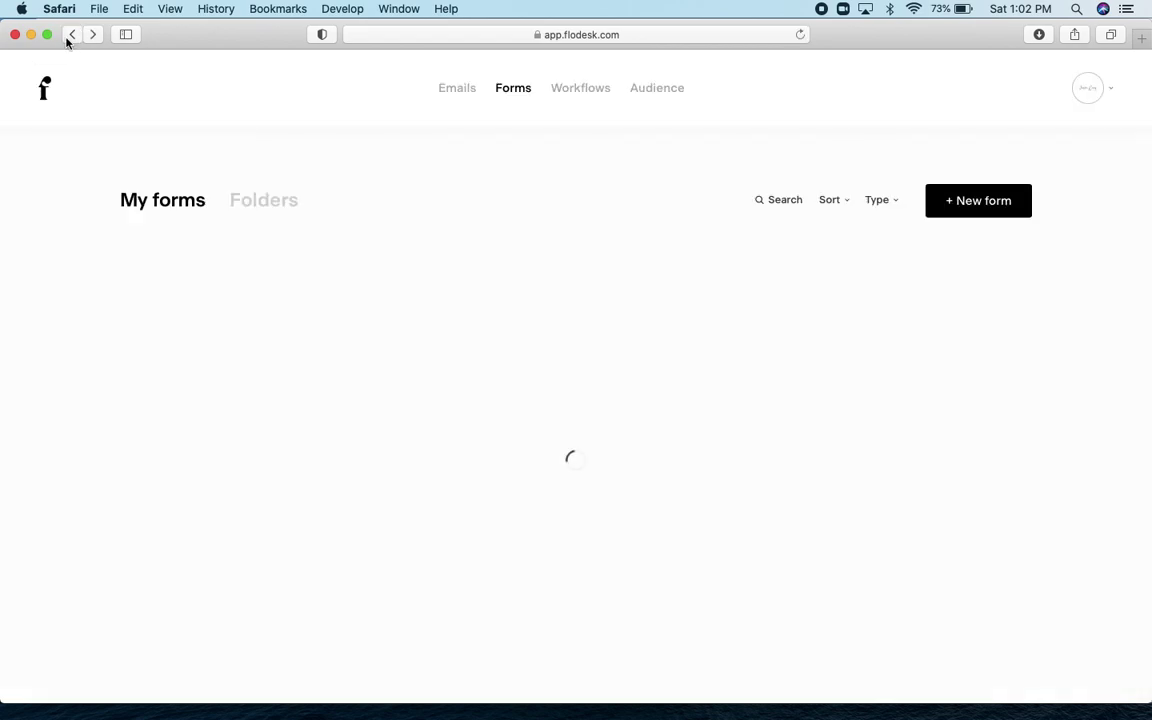
scroll(434, 118, down, 2)
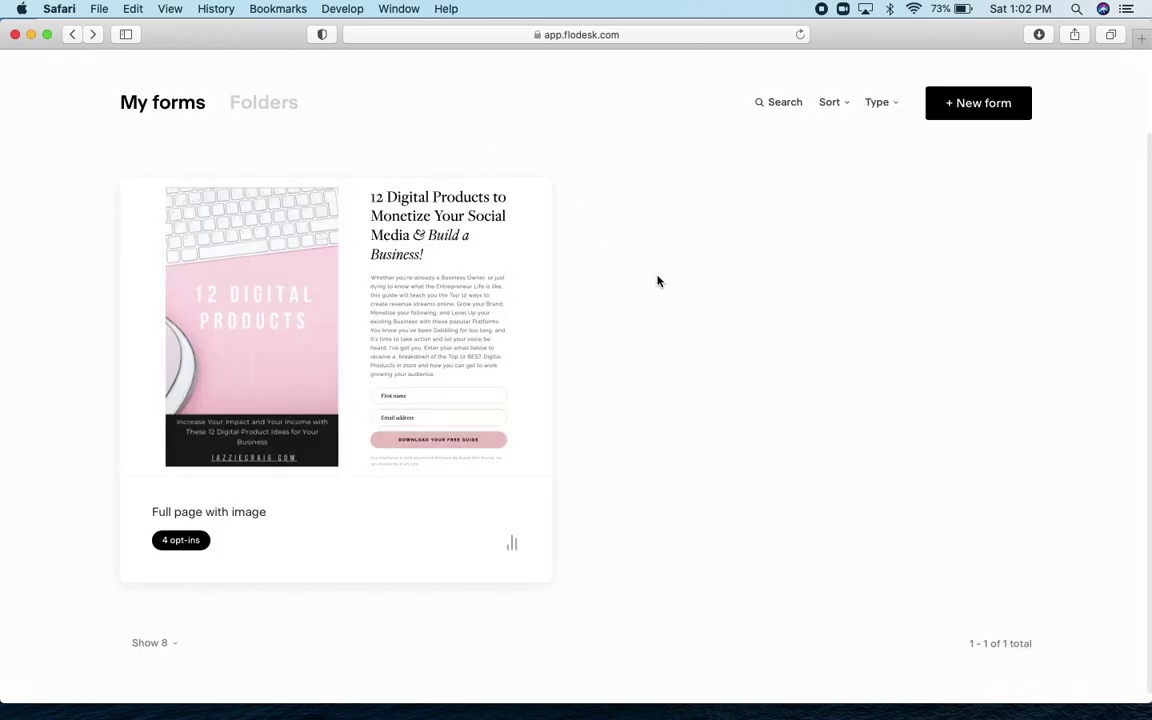
scroll(657, 290, up, 2)
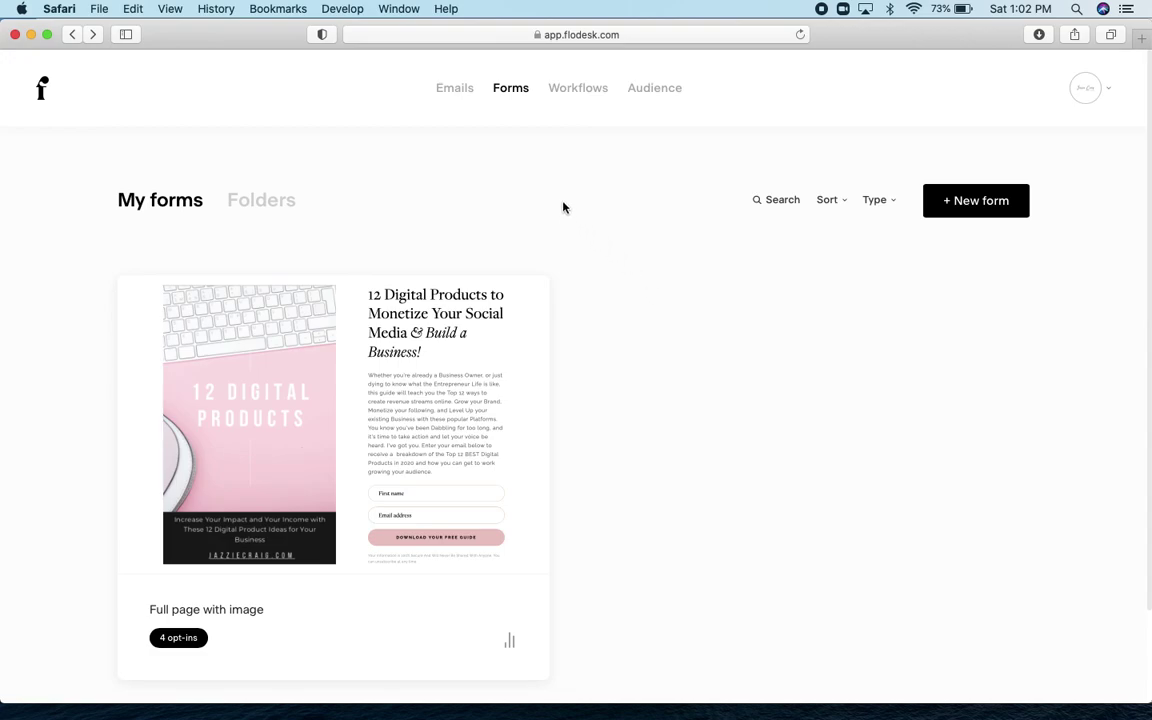
click(576, 89)
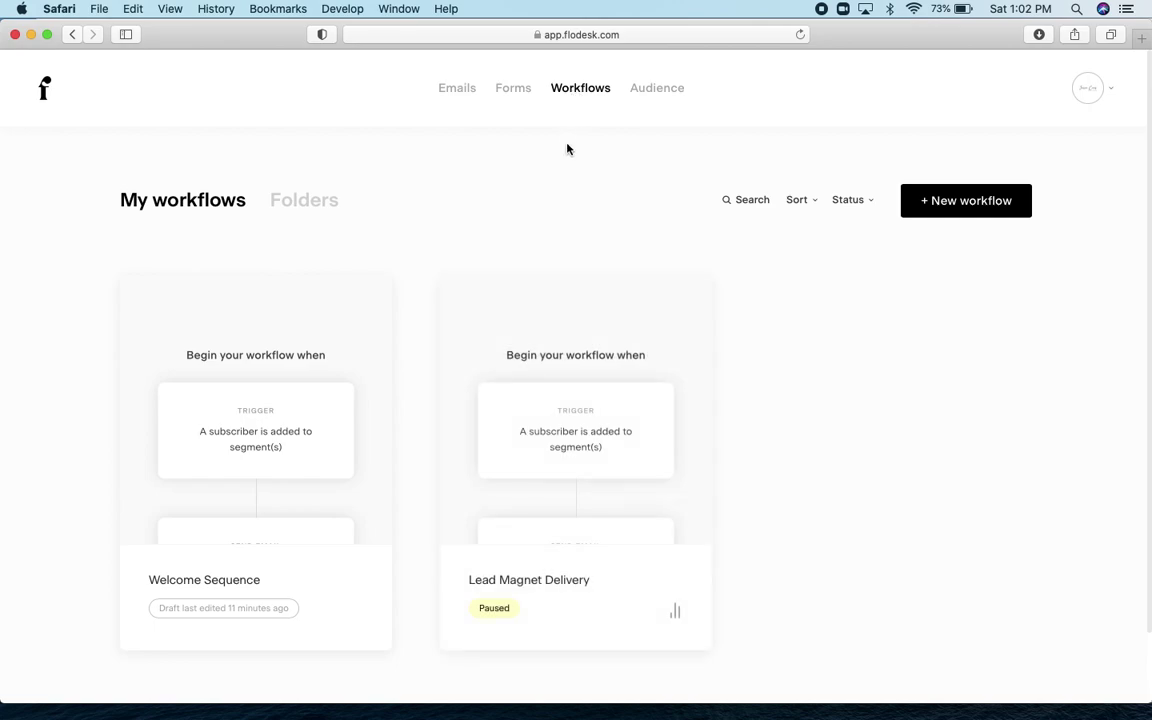
mouse_move(311, 298)
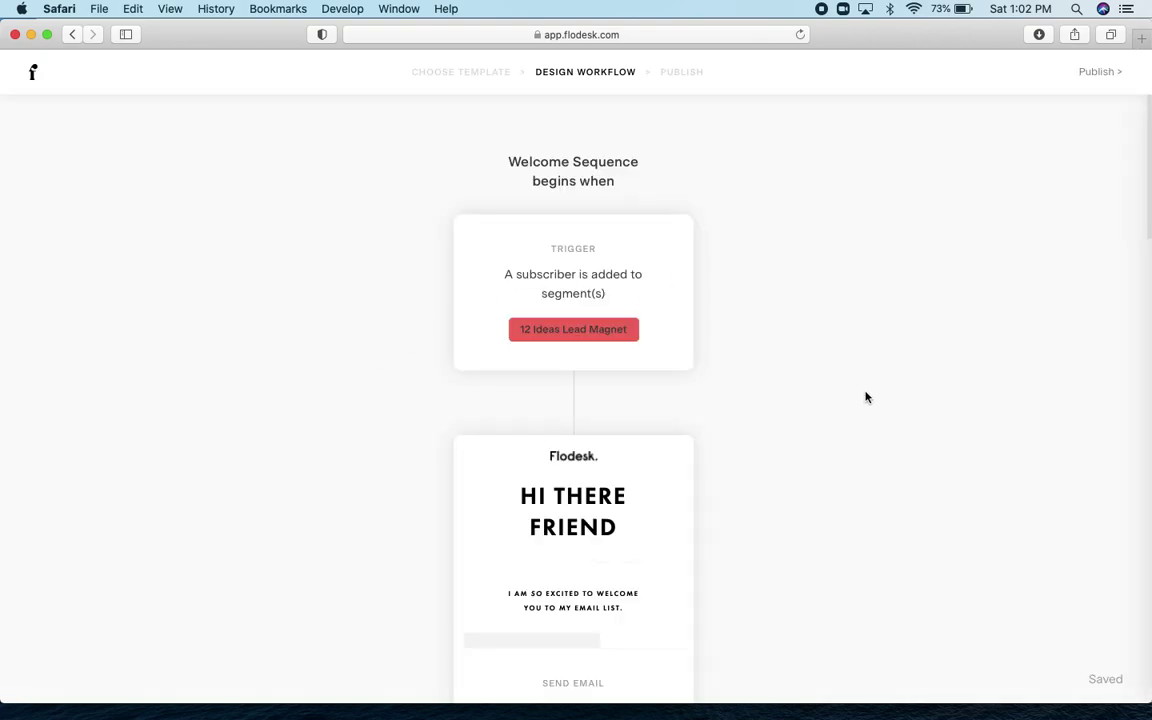
scroll(864, 397, down, 1)
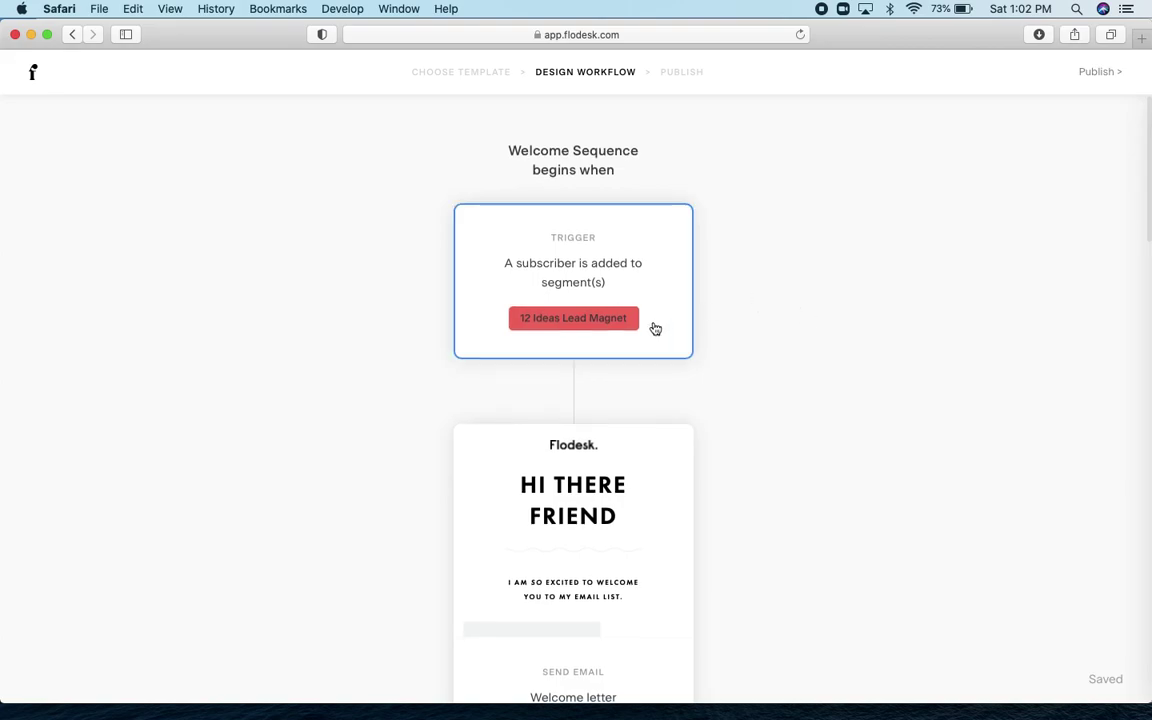
scroll(655, 330, down, 5)
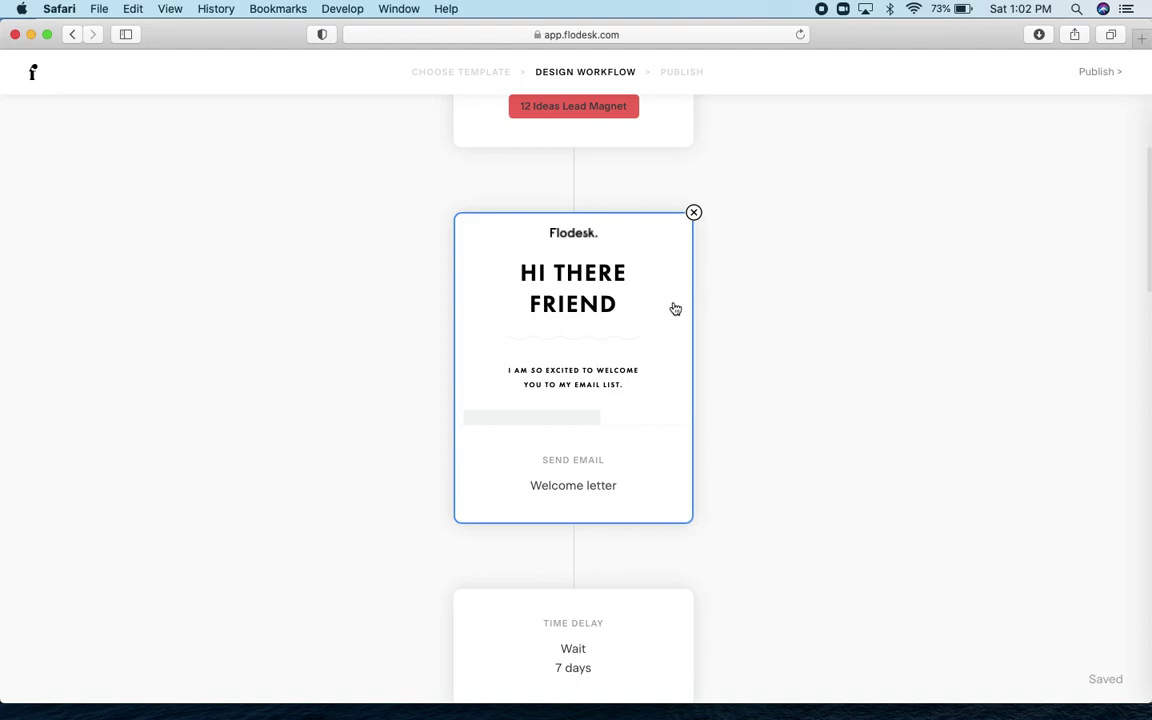
scroll(675, 309, down, 3)
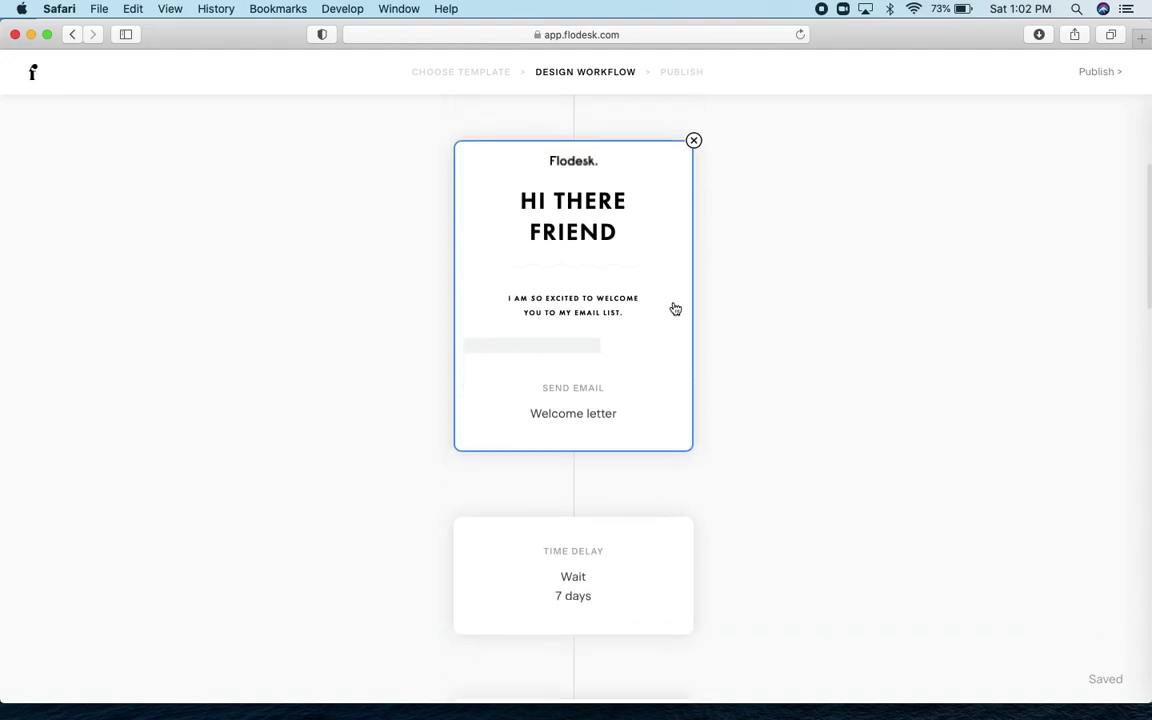
scroll(675, 309, down, 3)
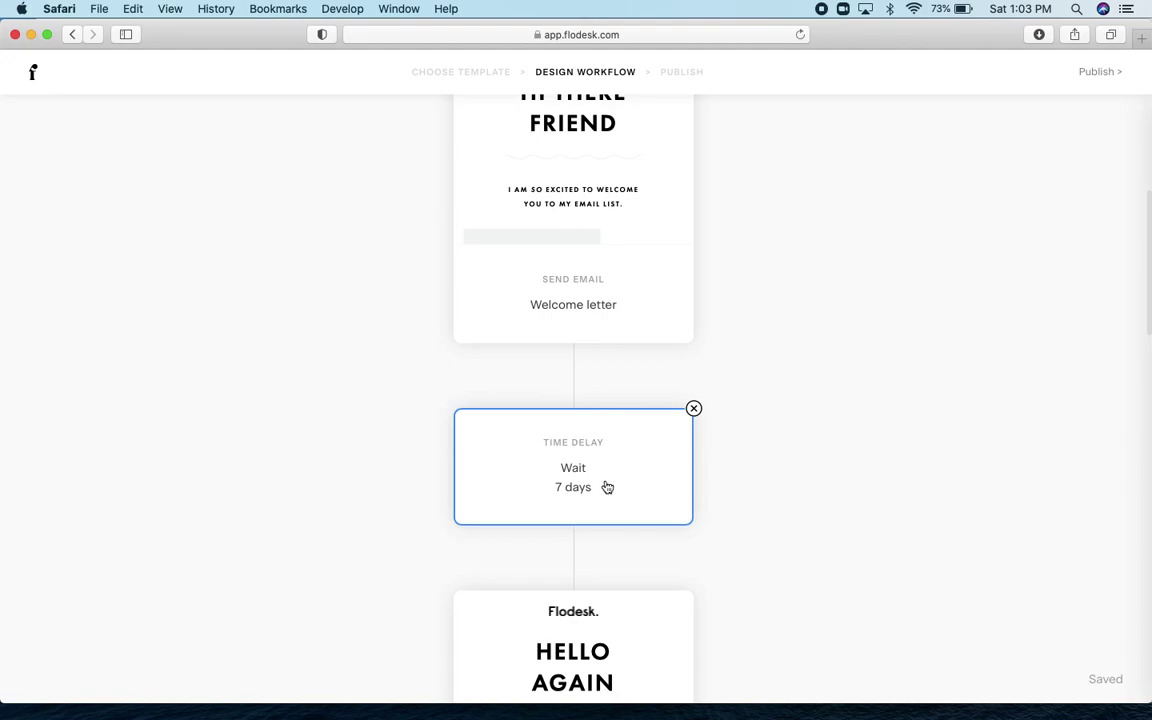
scroll(758, 487, down, 4)
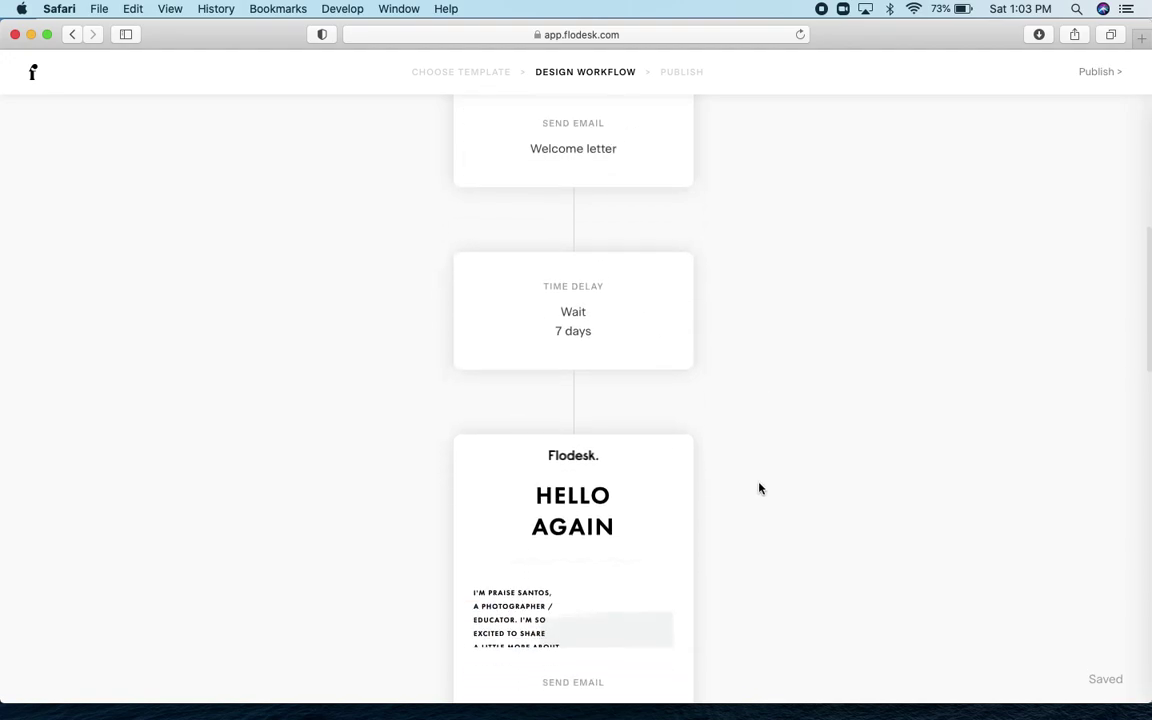
scroll(759, 488, down, 3)
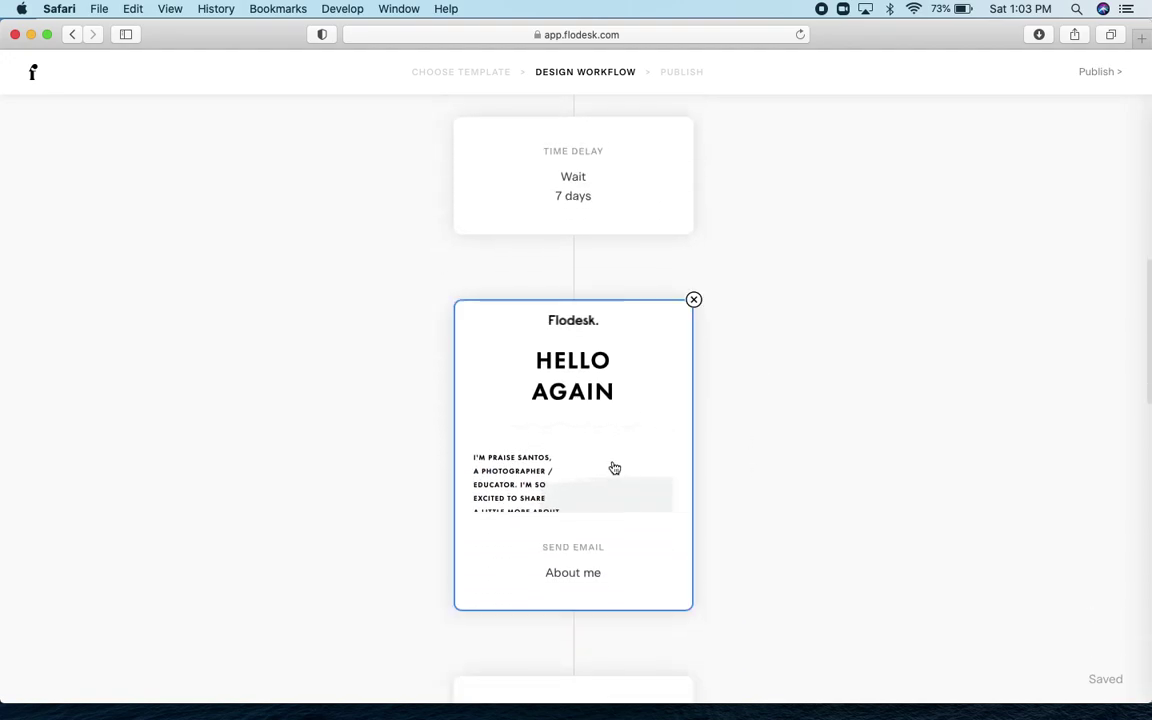
scroll(614, 468, down, 2)
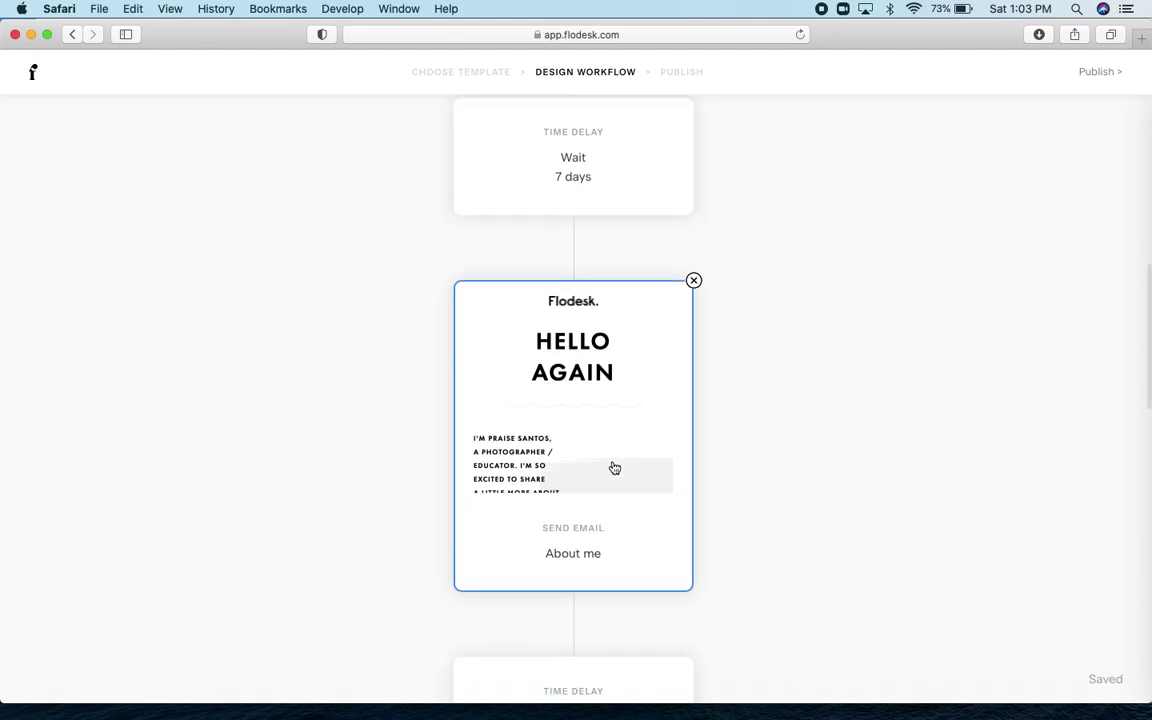
scroll(614, 468, up, 9)
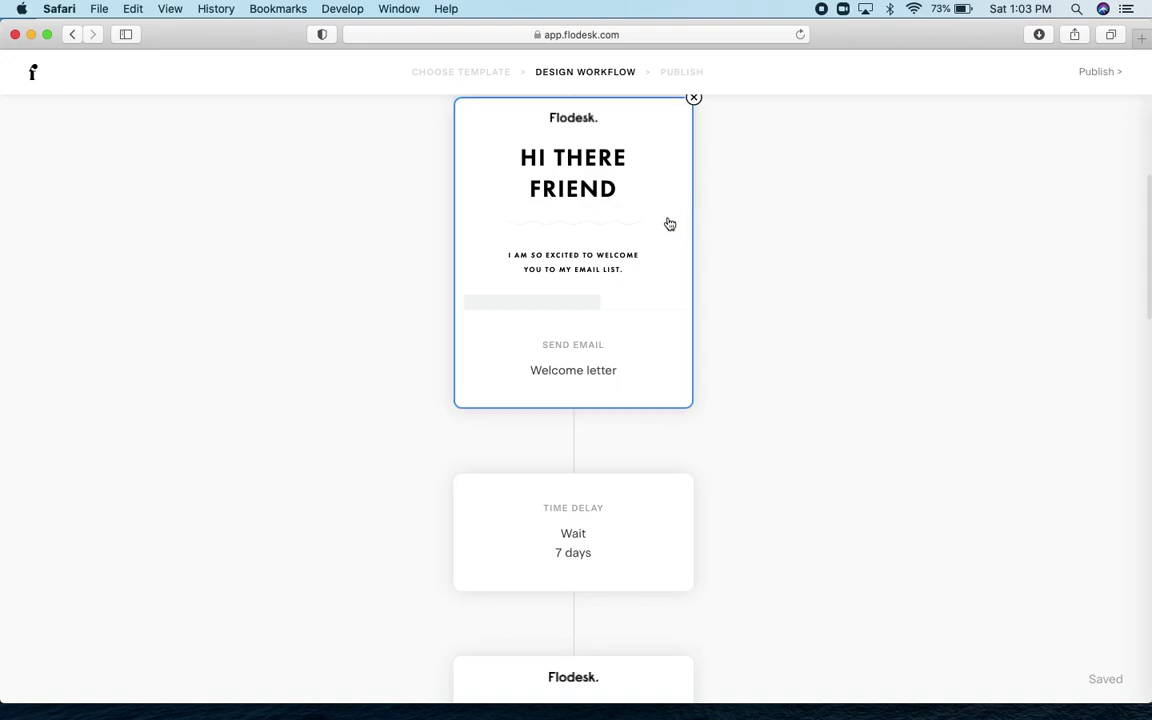
scroll(745, 285, down, 2)
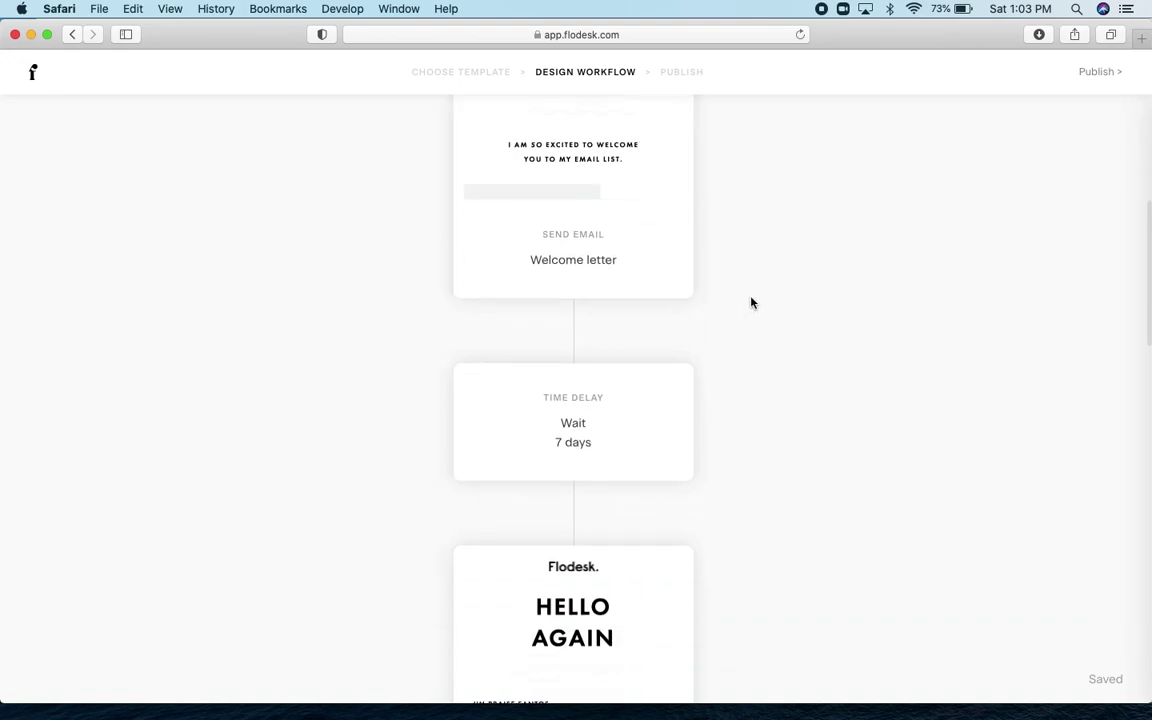
scroll(752, 302, down, 4)
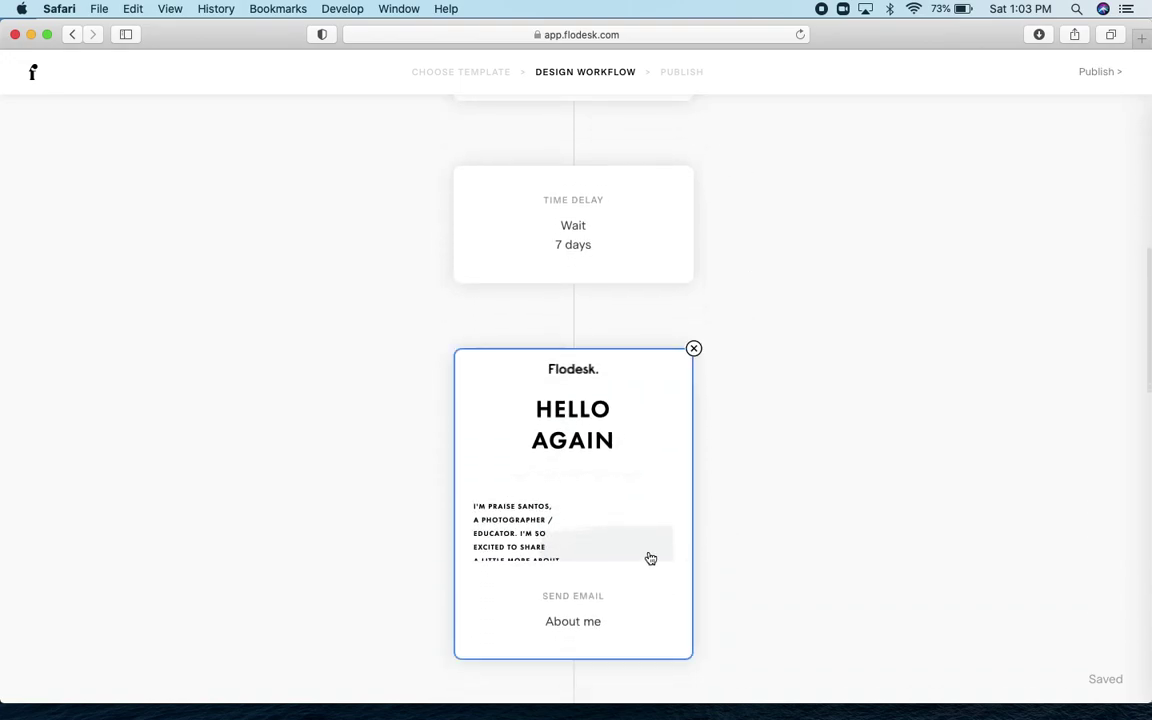
scroll(650, 558, down, 1)
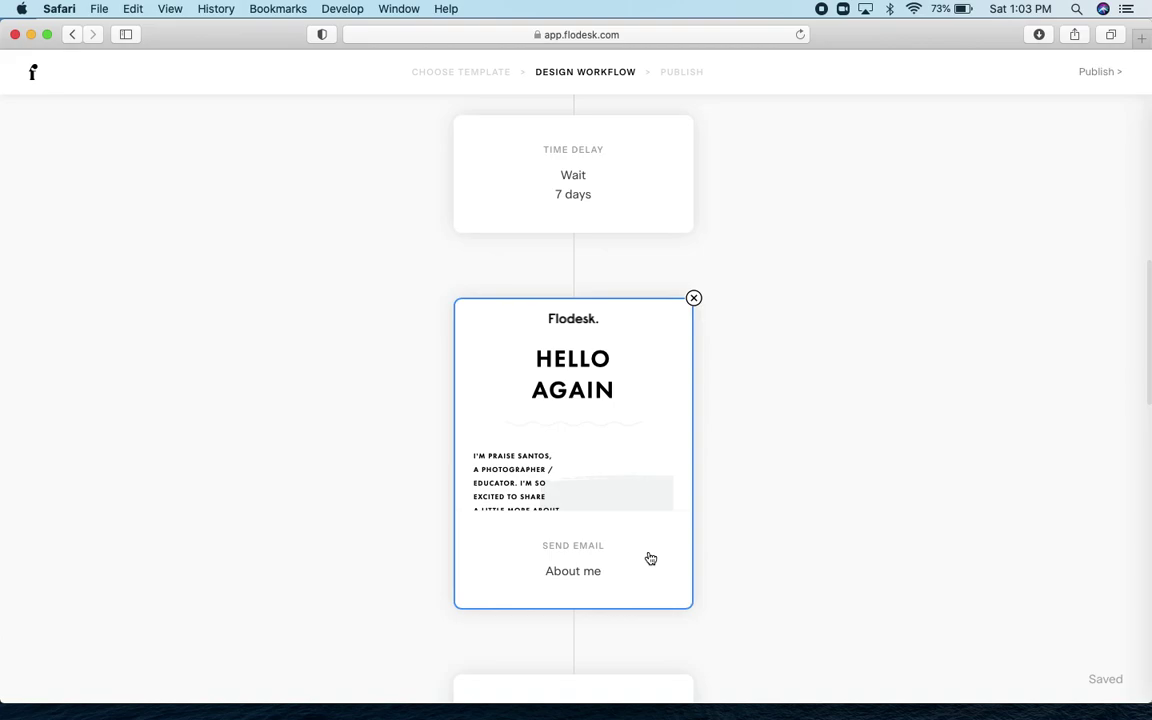
Step: Scroll through the Welcome Sequence's opening steps and back toward the top
scroll(650, 558, down, 11)
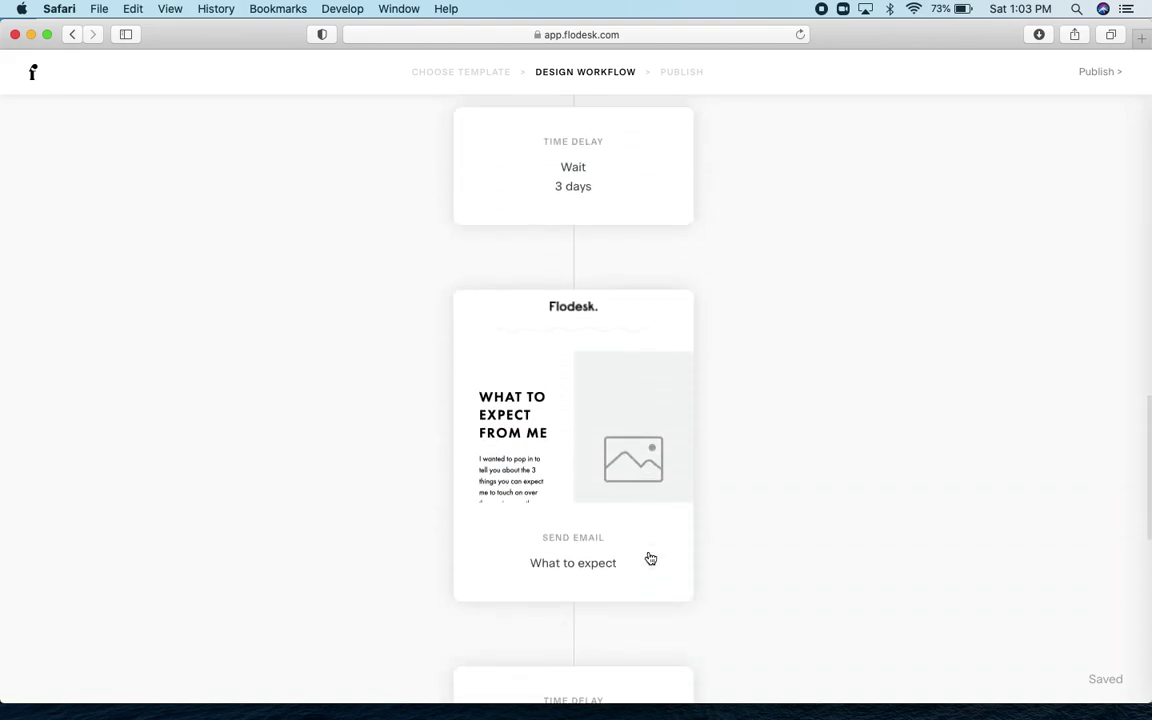
scroll(650, 558, down, 1)
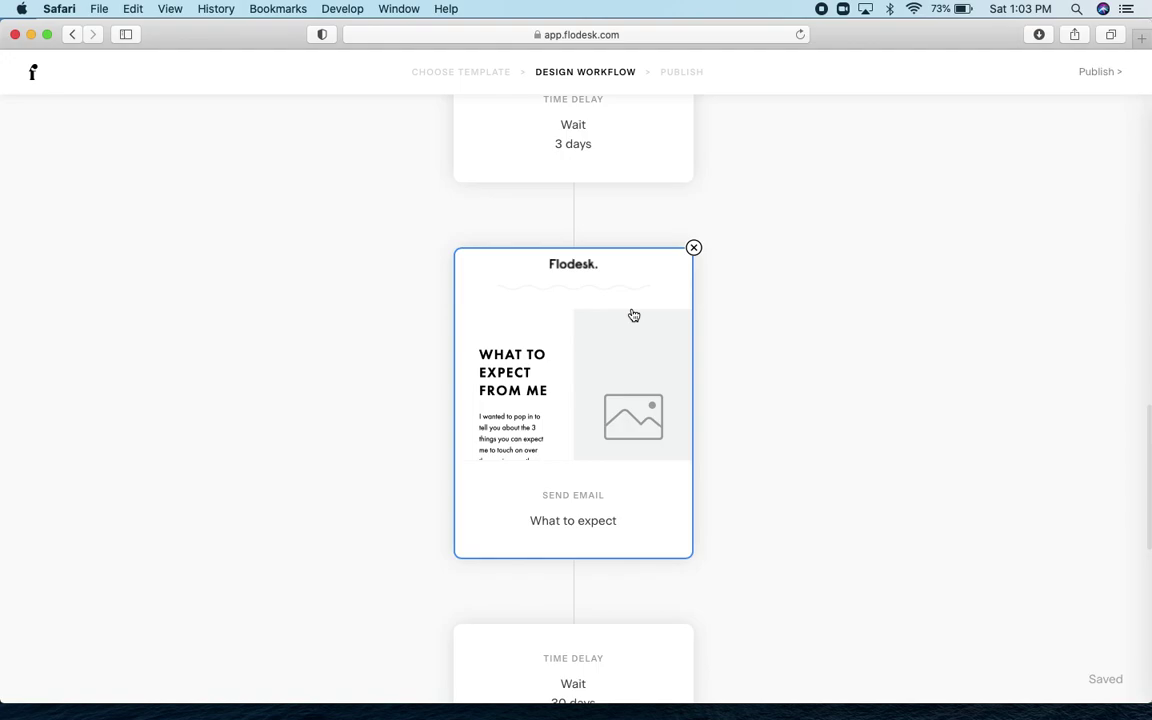
scroll(634, 316, down, 1)
scroll(634, 316, down, 2)
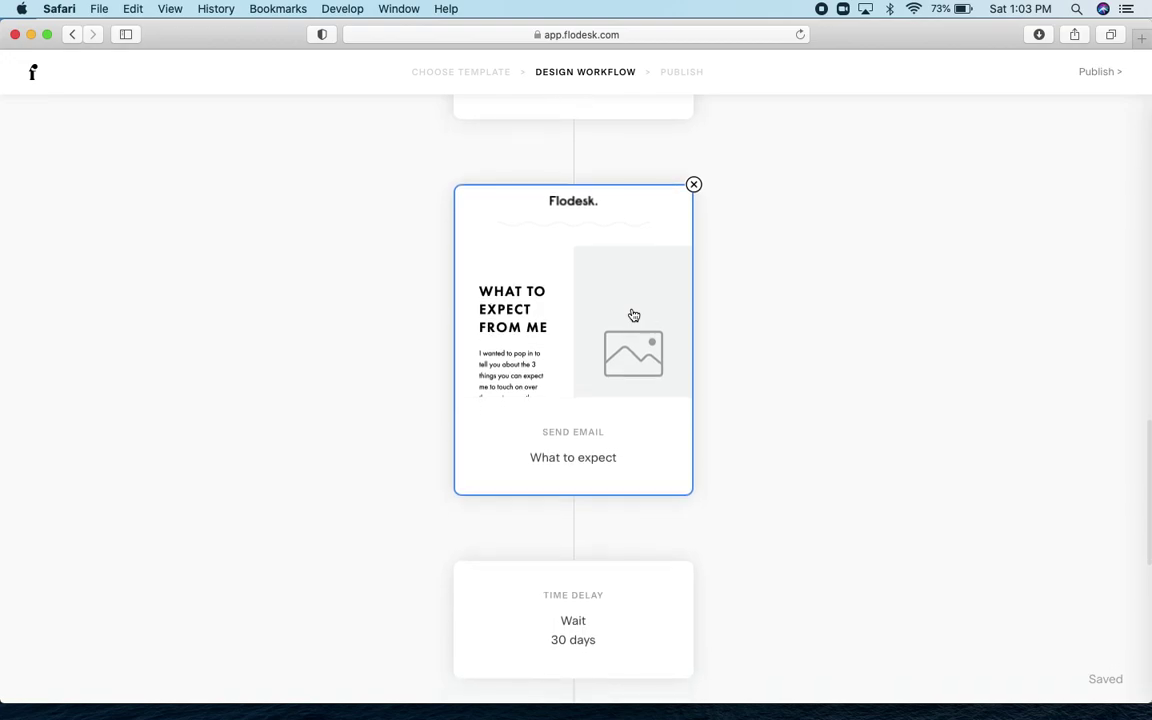
scroll(568, 422, down, 10)
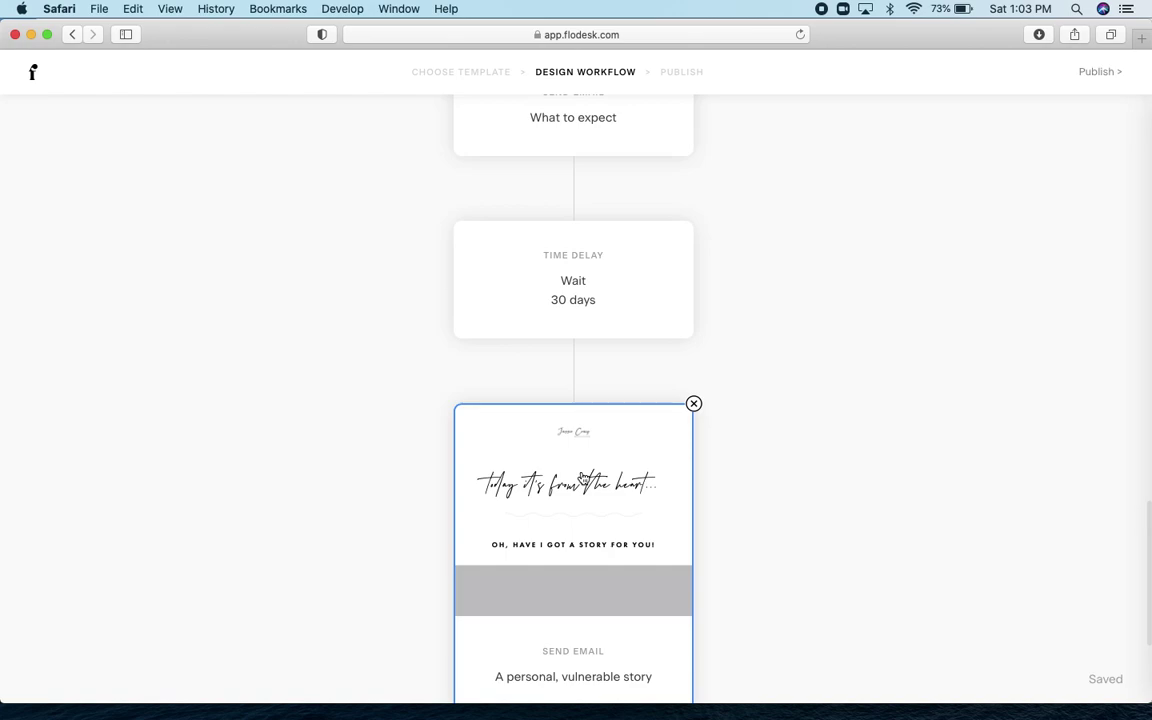
scroll(848, 445, up, 4)
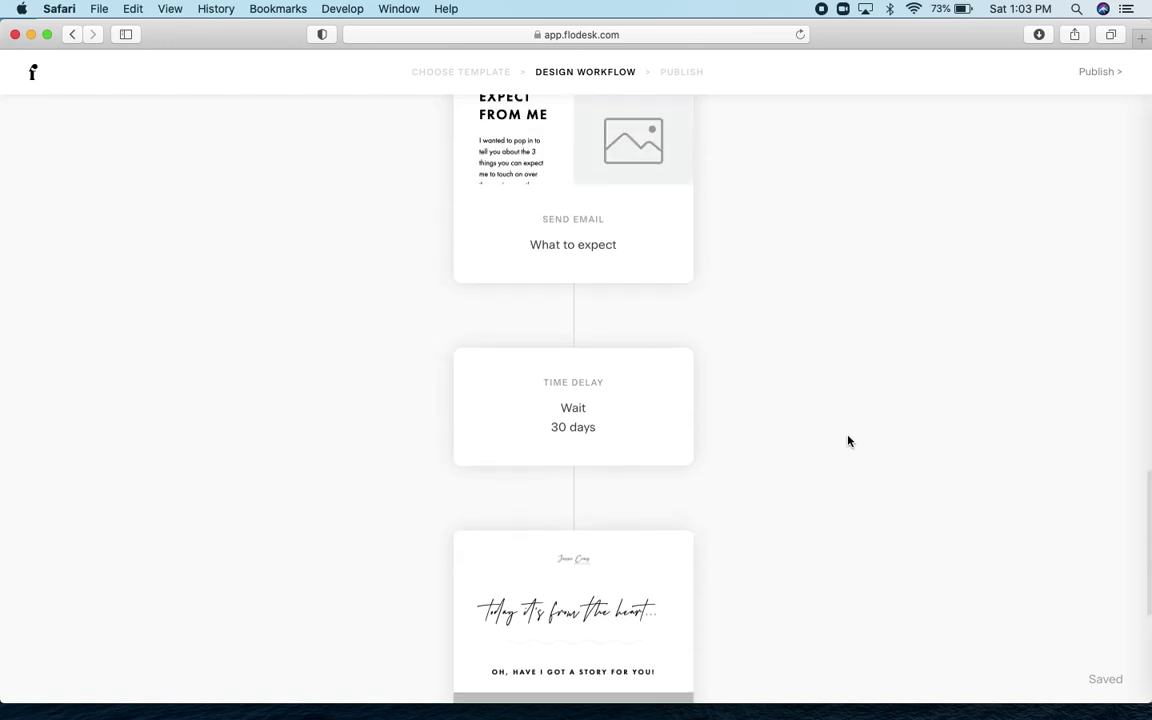
scroll(756, 409, up, 10)
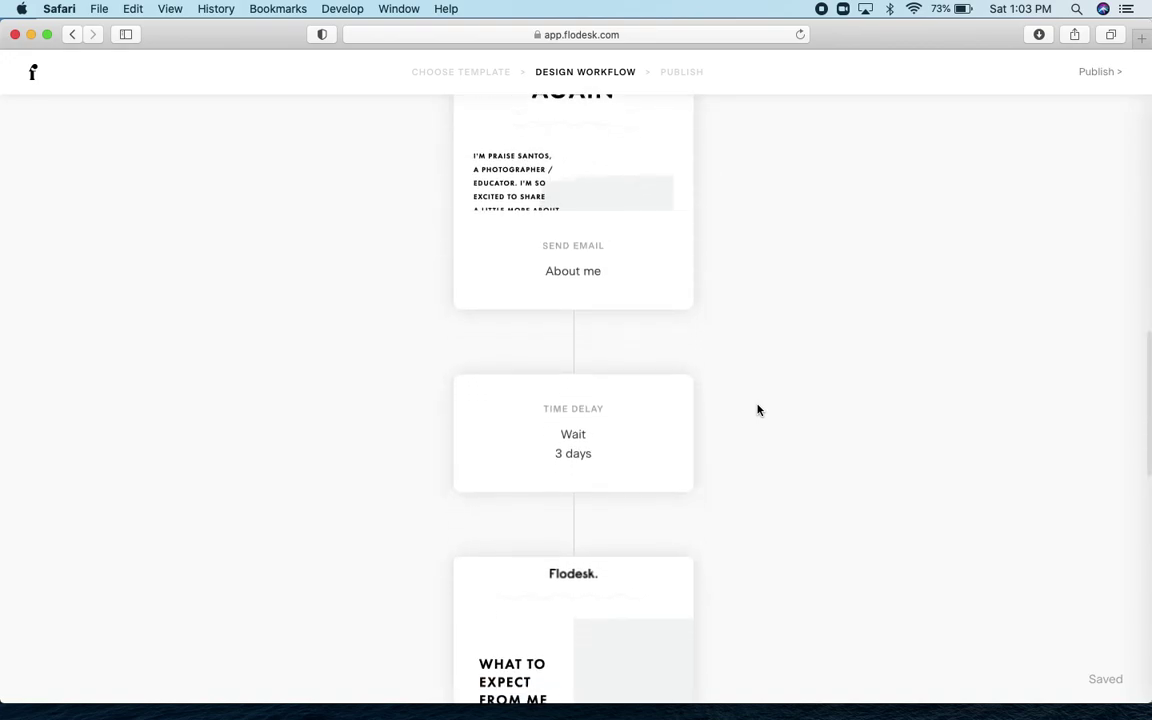
scroll(642, 447, up, 10)
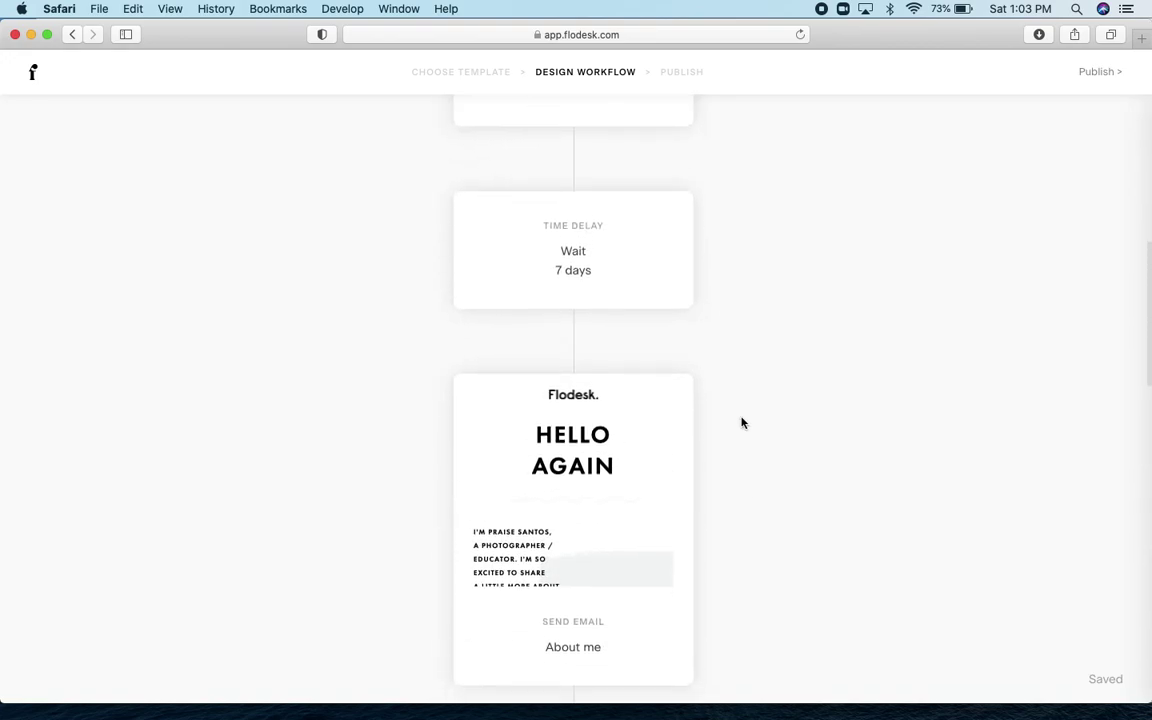
scroll(766, 304, down, 2)
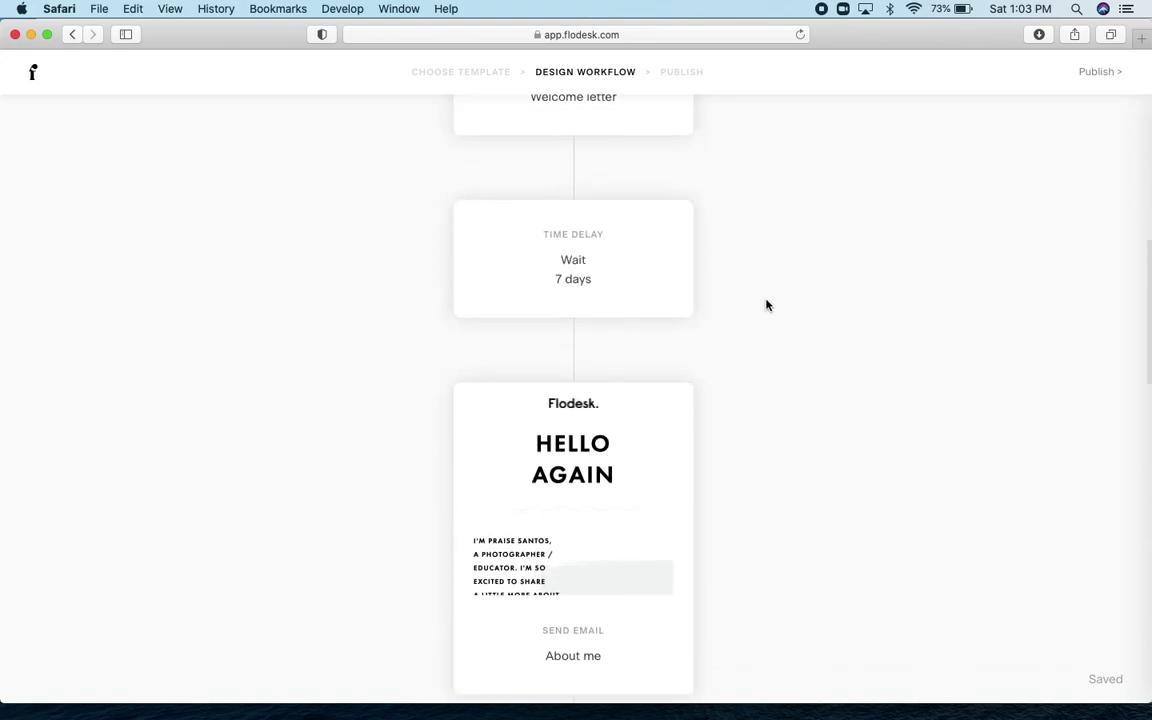
scroll(766, 305, up, 10)
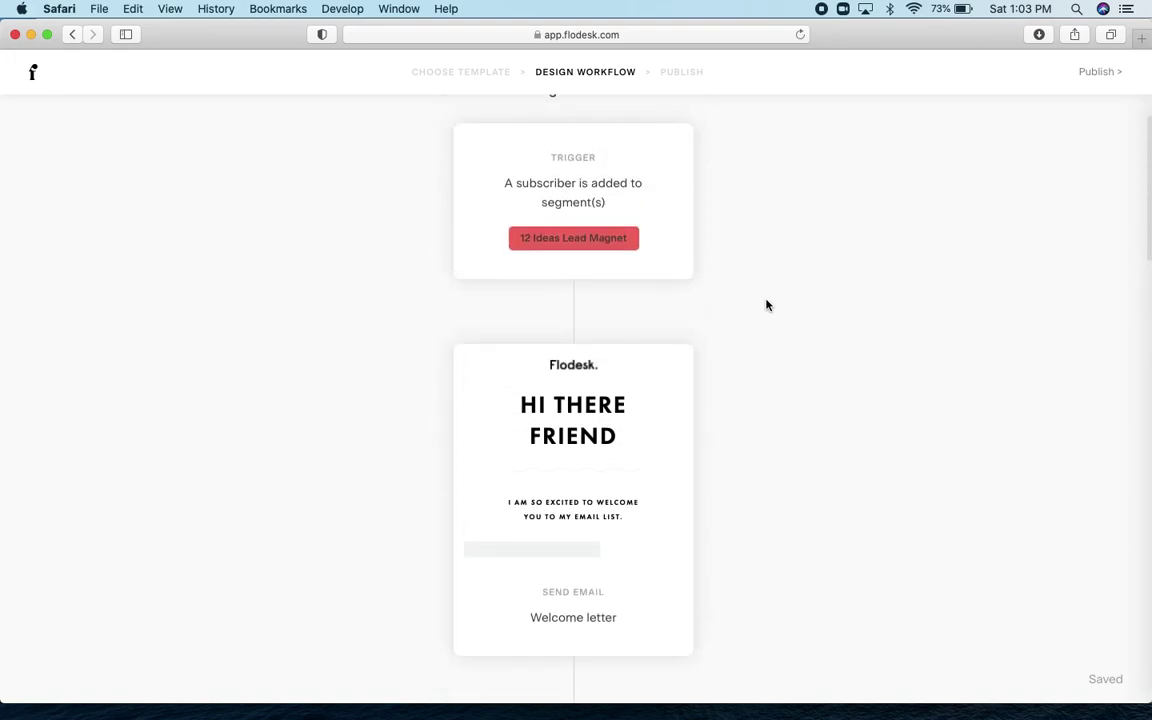
Step: Scroll down past What to expect, the 30-day wait and A personal, vulnerable story to the empty action step
scroll(766, 305, down, 3)
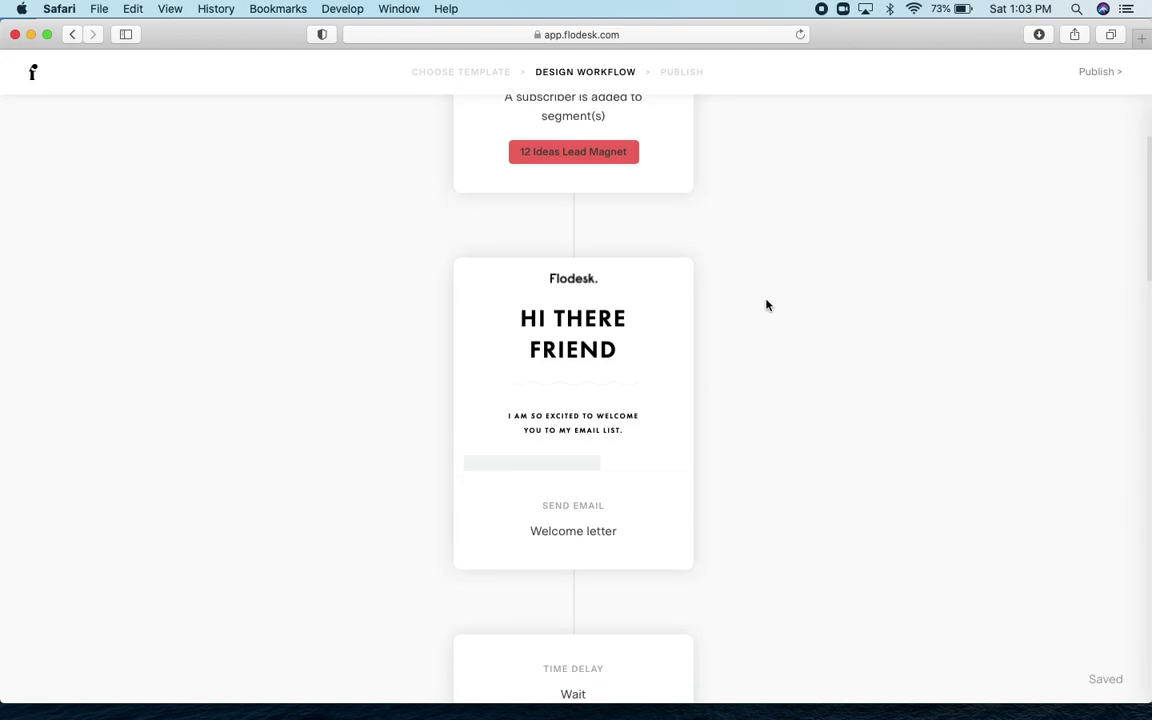
scroll(766, 305, down, 2)
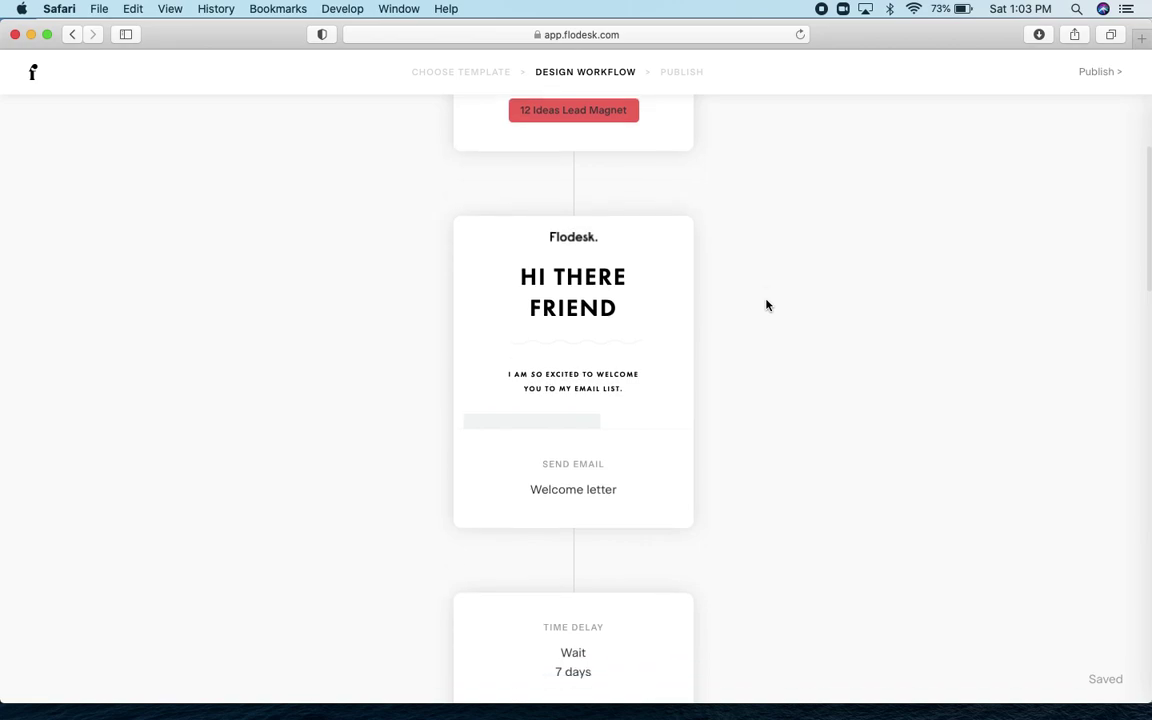
scroll(766, 305, down, 4)
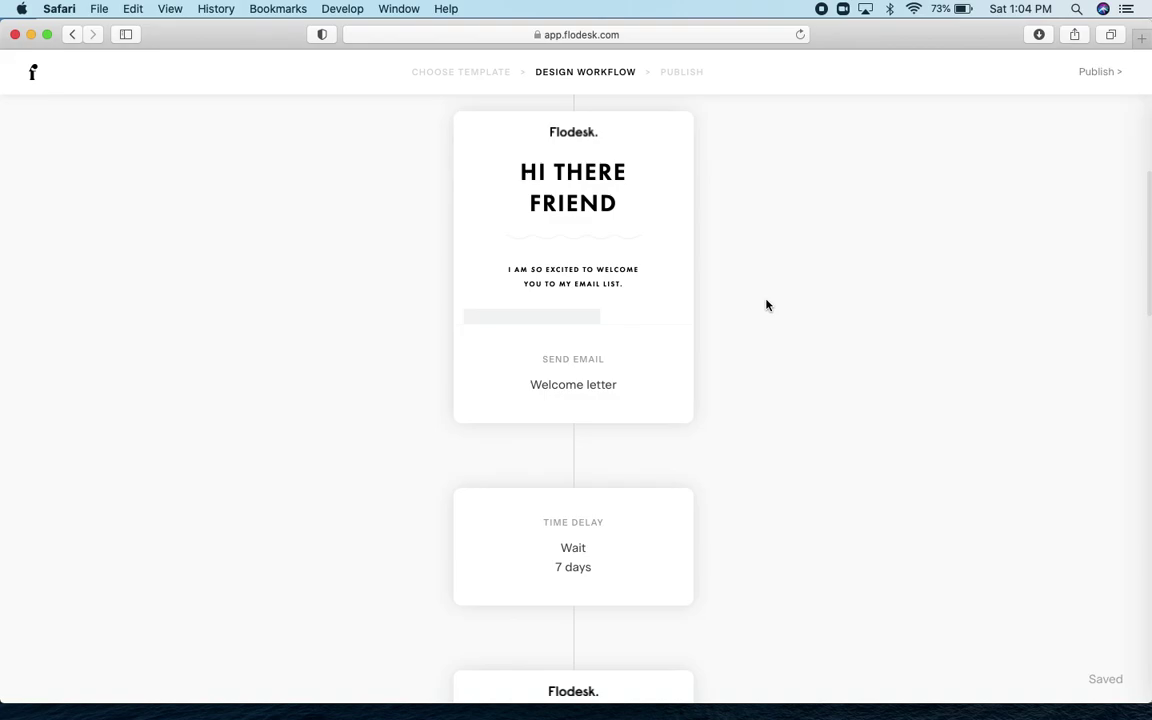
scroll(766, 305, down, 6)
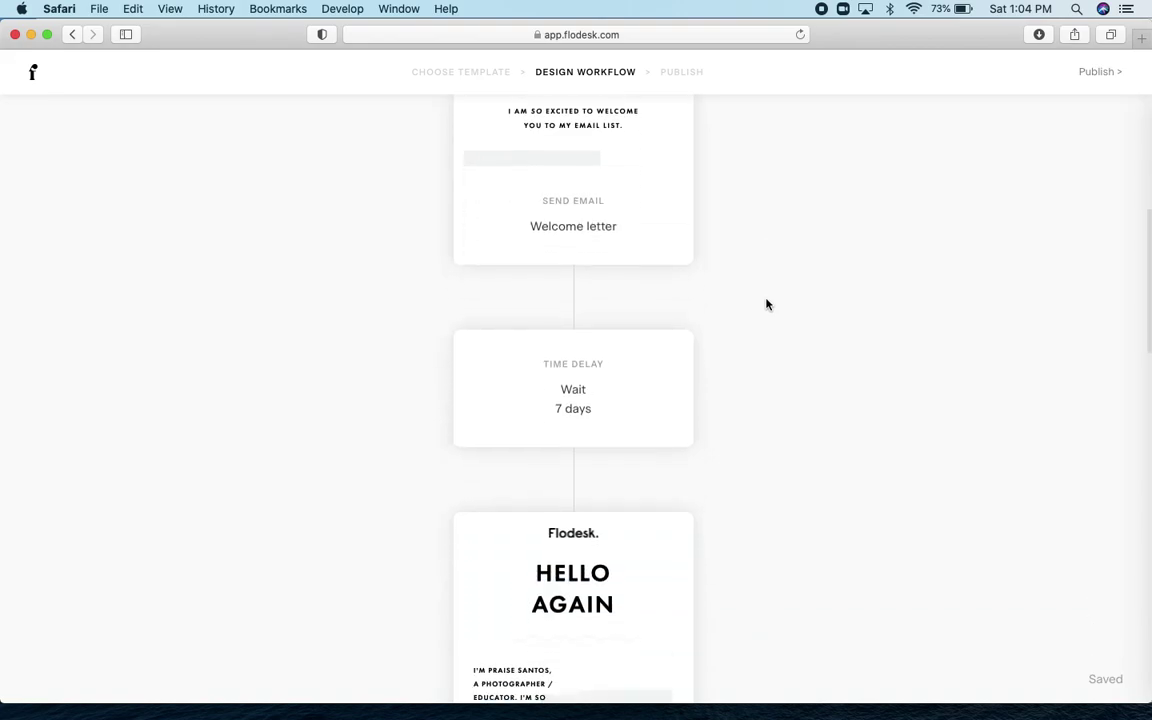
scroll(766, 305, down, 9)
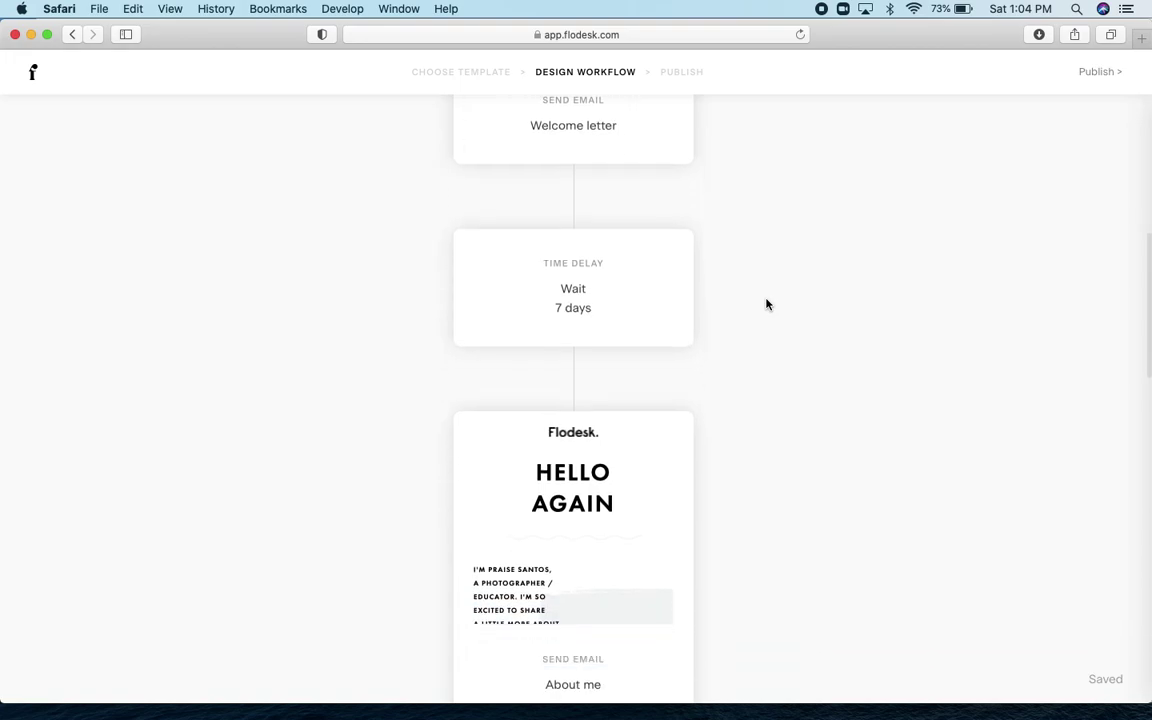
scroll(766, 305, down, 10)
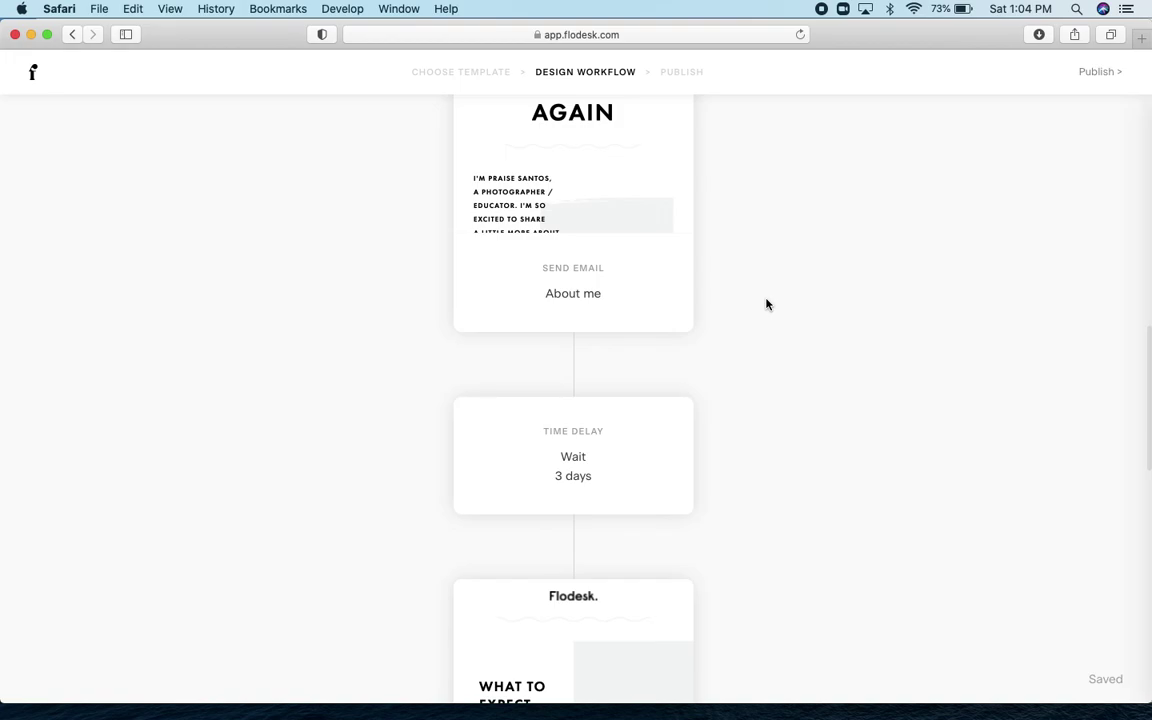
scroll(766, 305, down, 20)
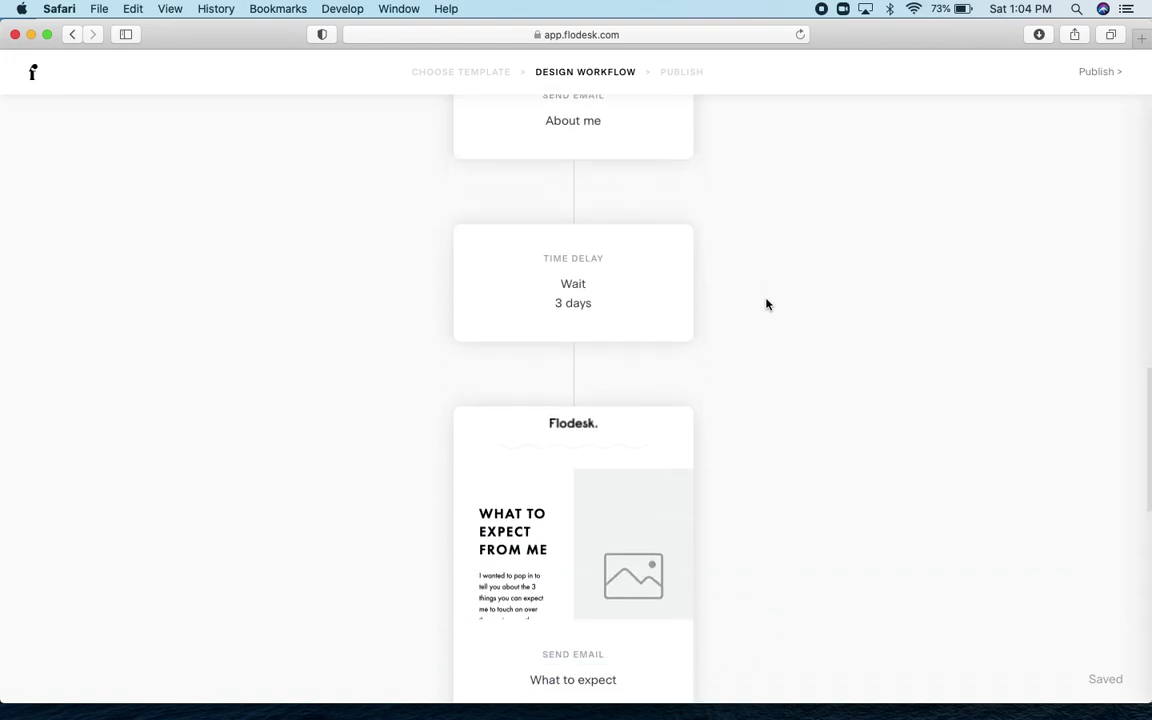
scroll(766, 305, down, 7)
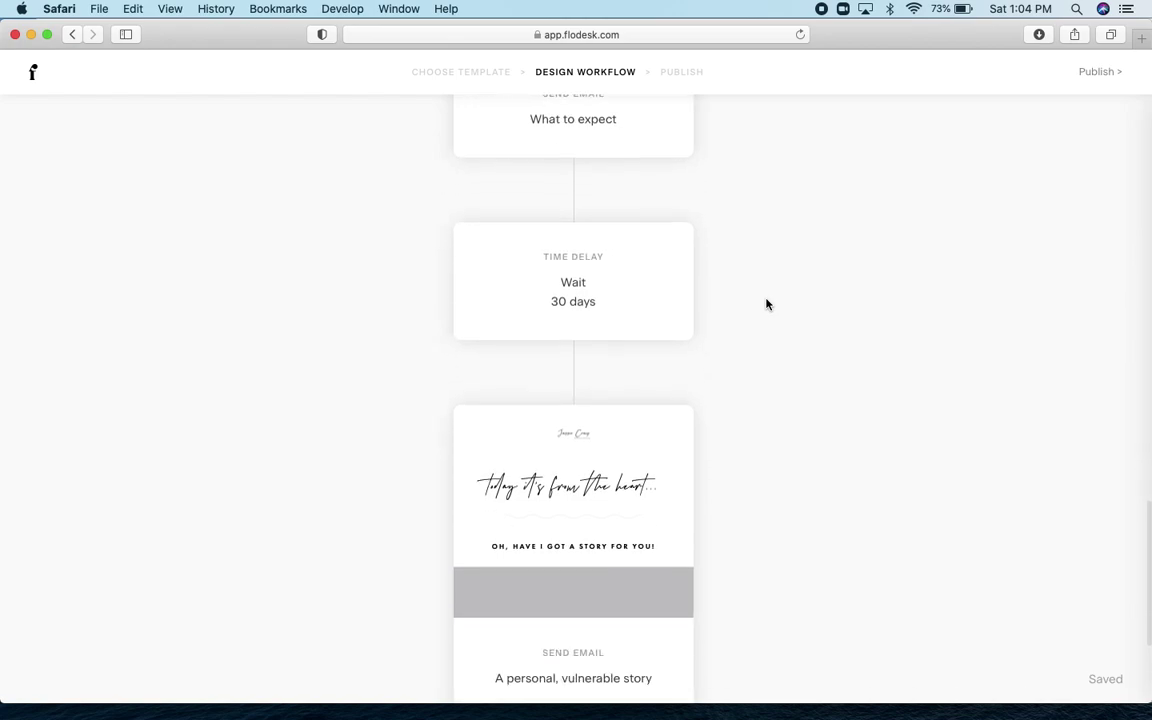
scroll(766, 305, down, 2)
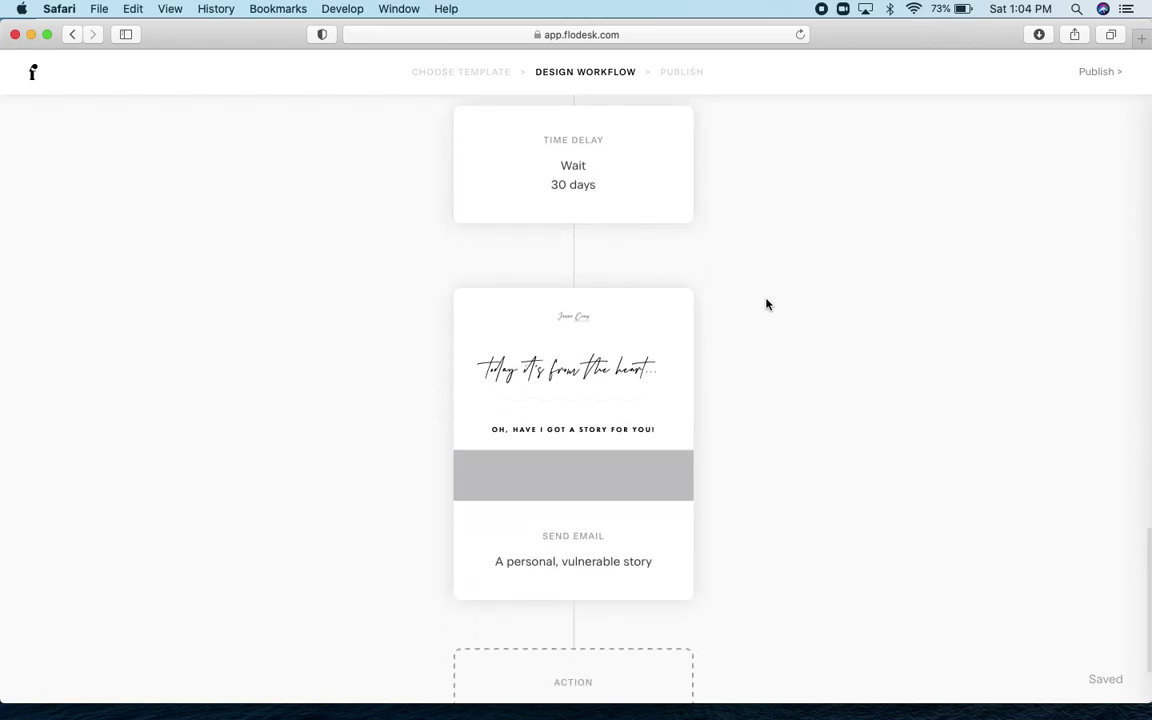
scroll(766, 304, down, 5)
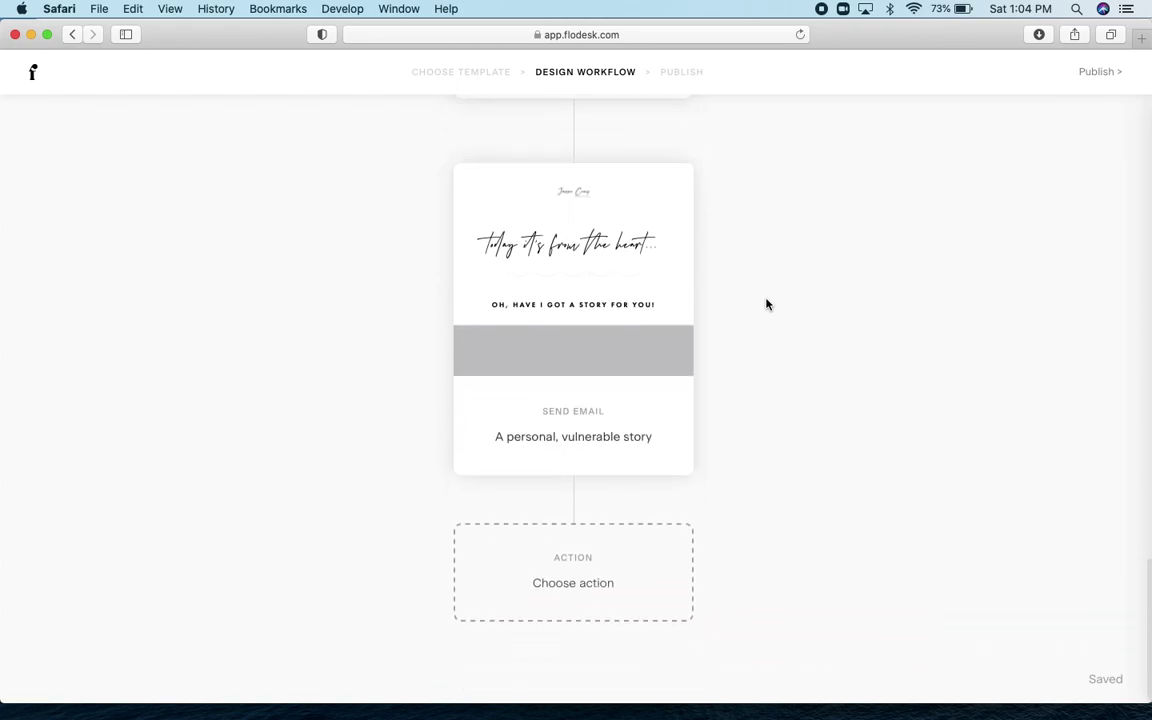
scroll(766, 305, up, 7)
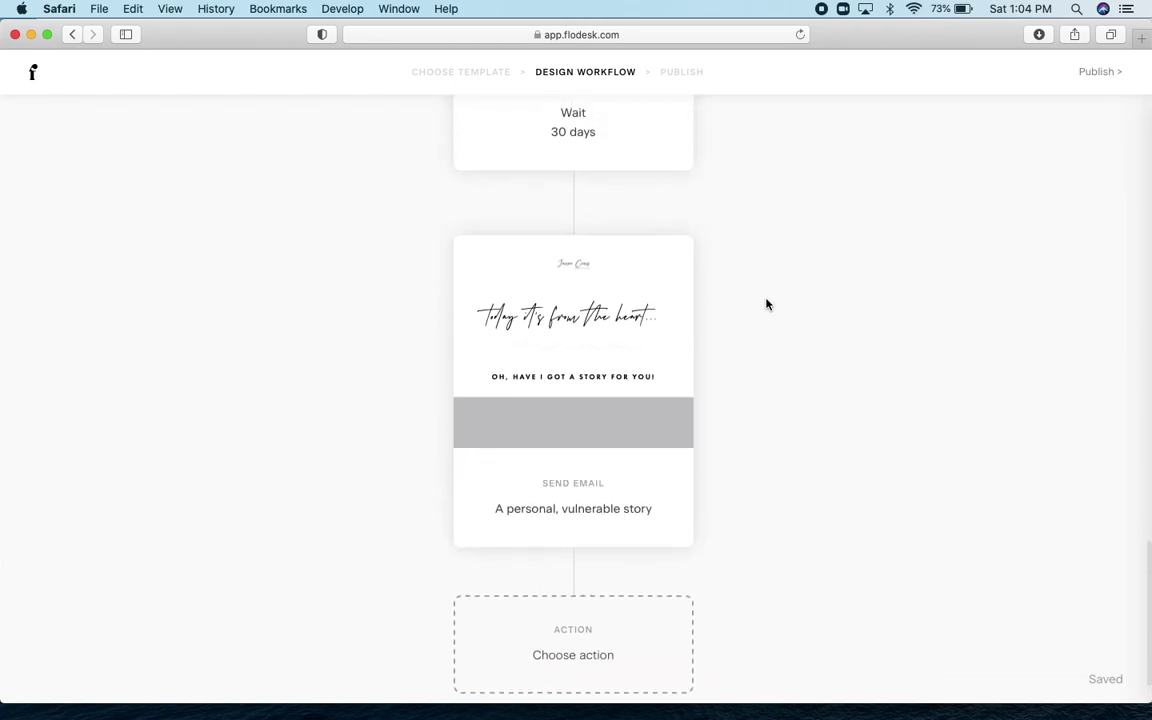
scroll(766, 305, up, 20)
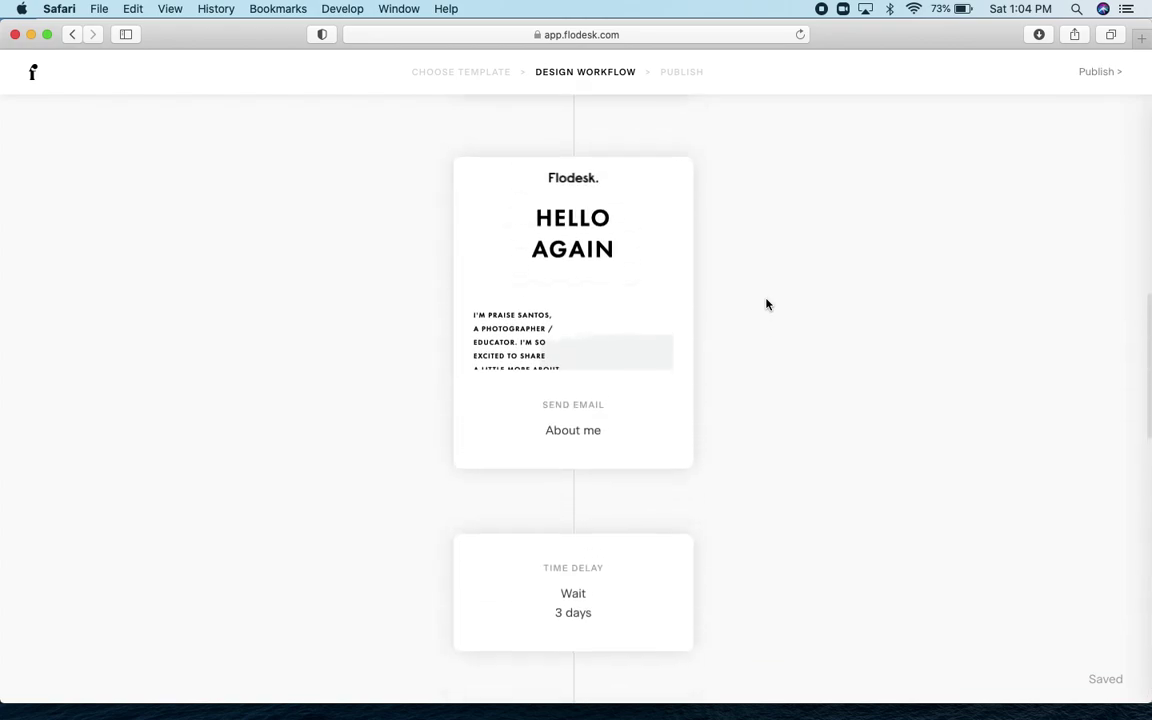
scroll(766, 304, up, 20)
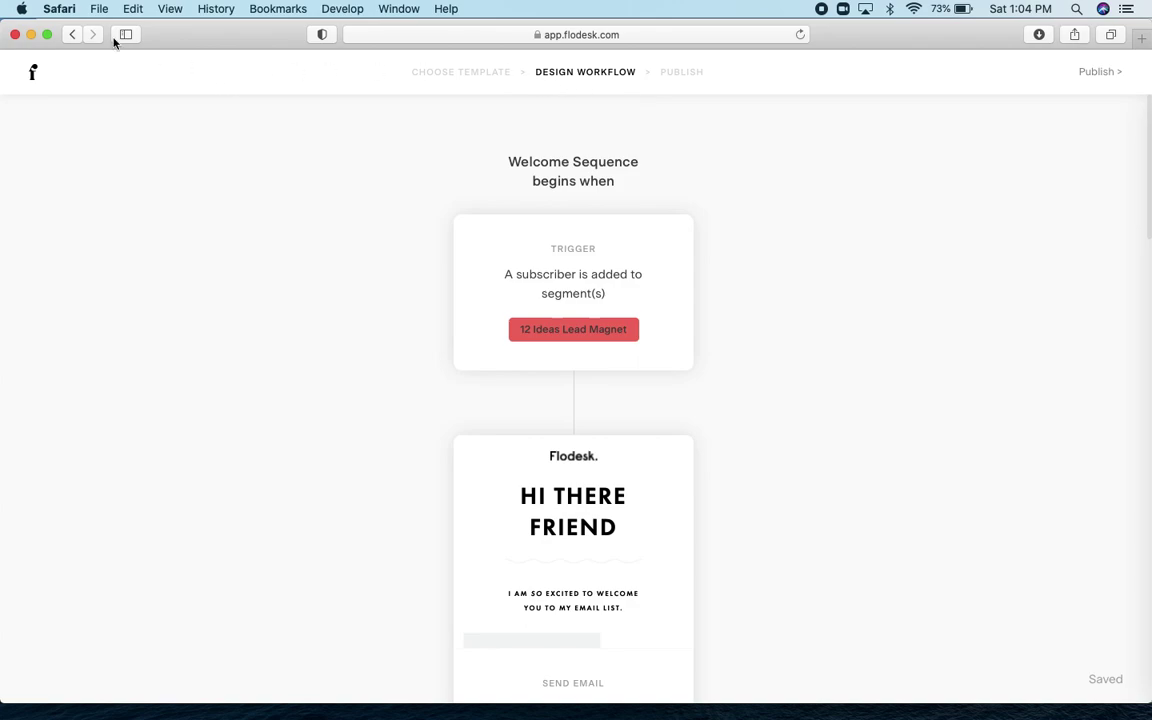
Step: Return to My workflows, then open the Audience tab's All subscribers list
click(71, 35)
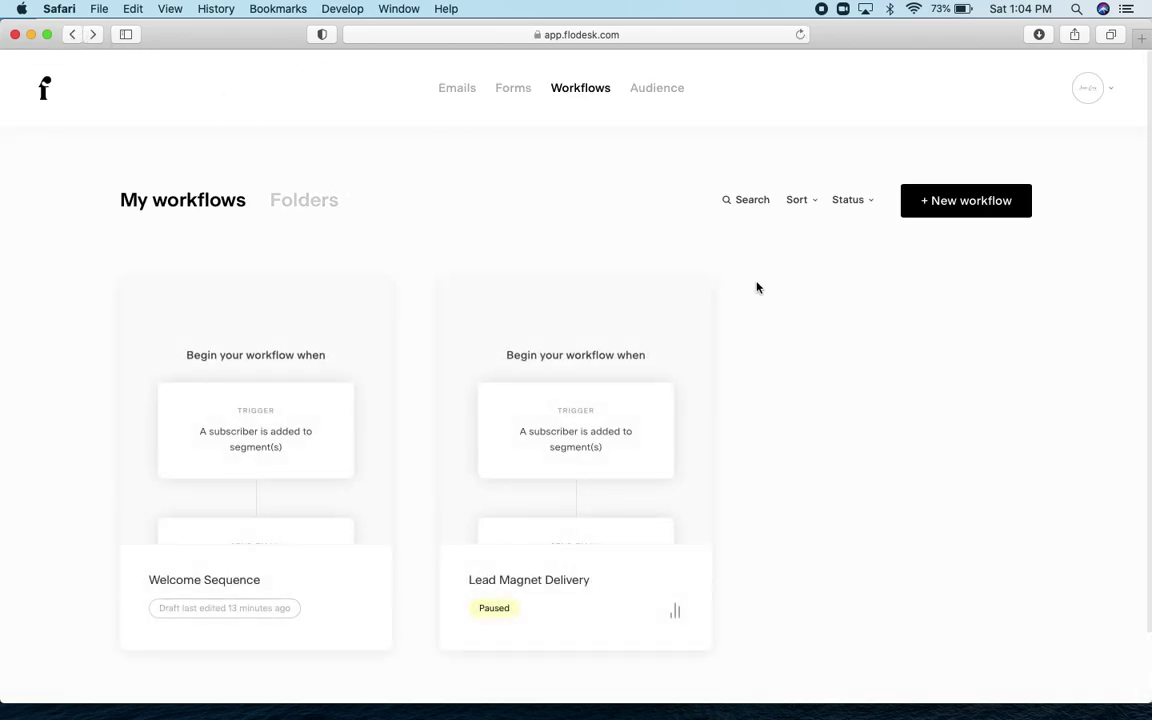
scroll(800, 450, down, 2)
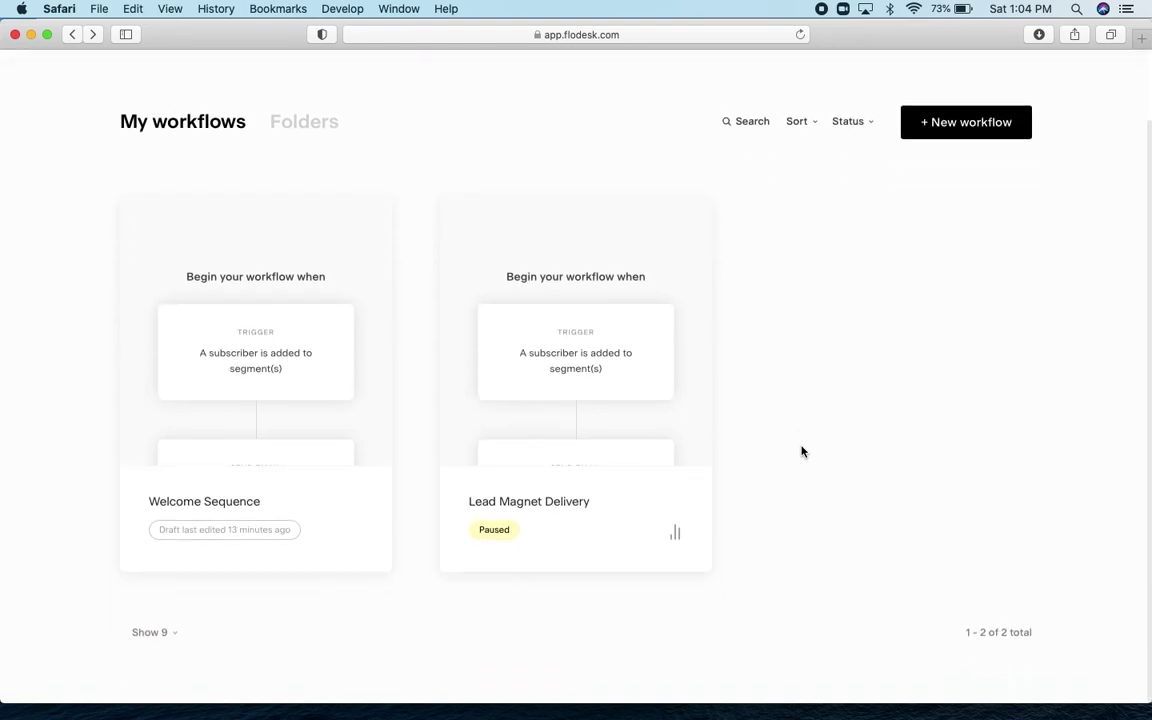
scroll(801, 452, up, 2)
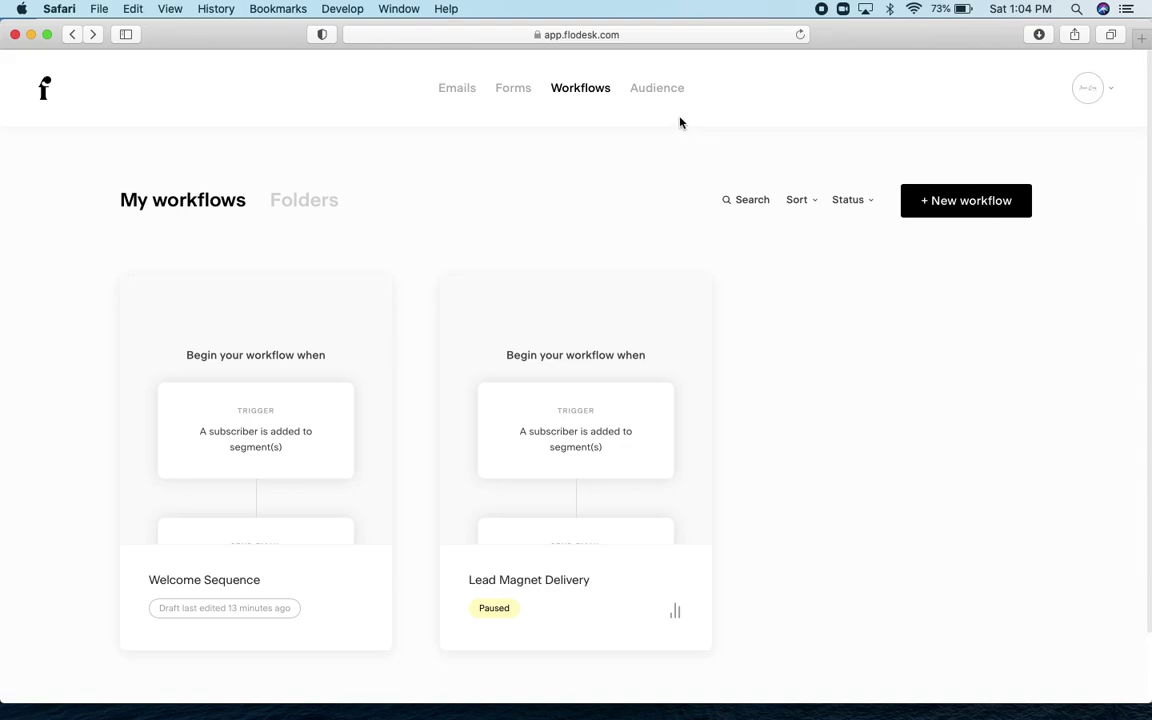
click(653, 89)
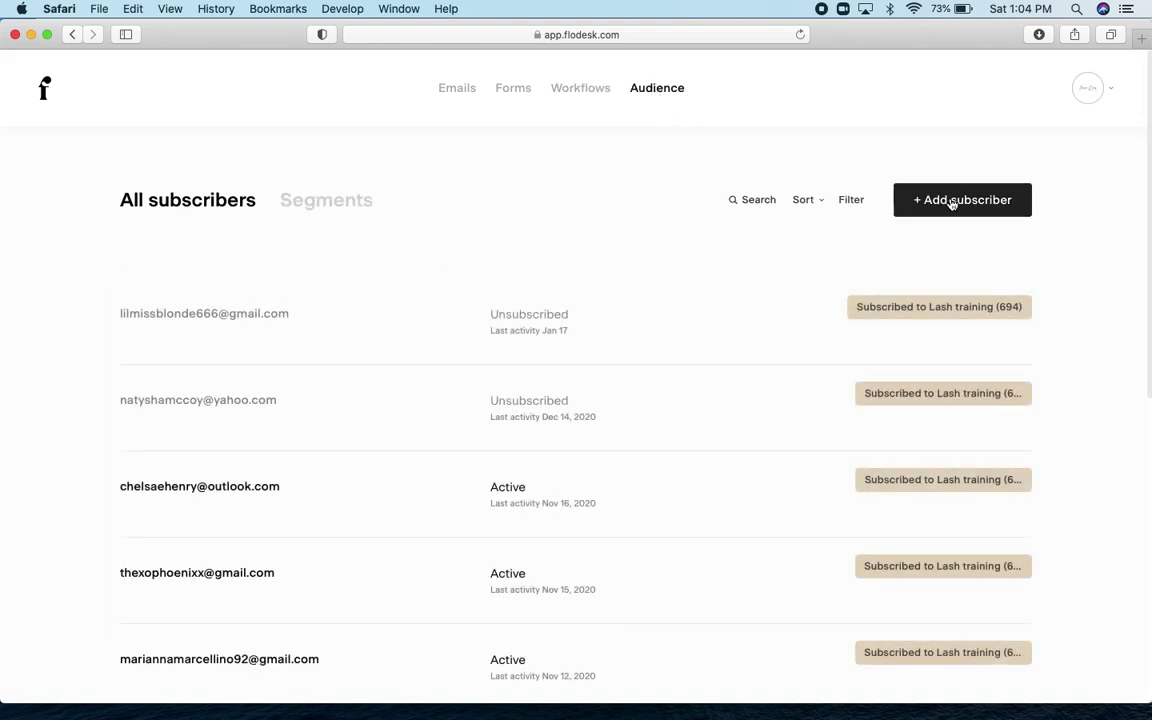
click(347, 202)
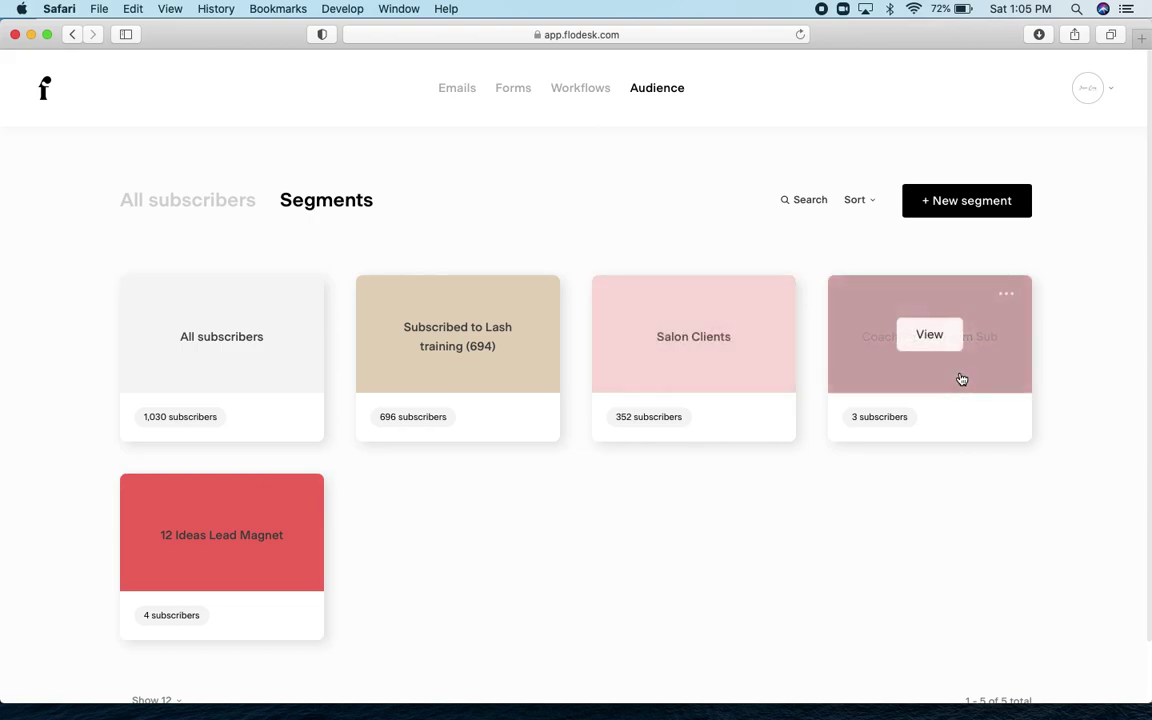
mouse_move(250, 572)
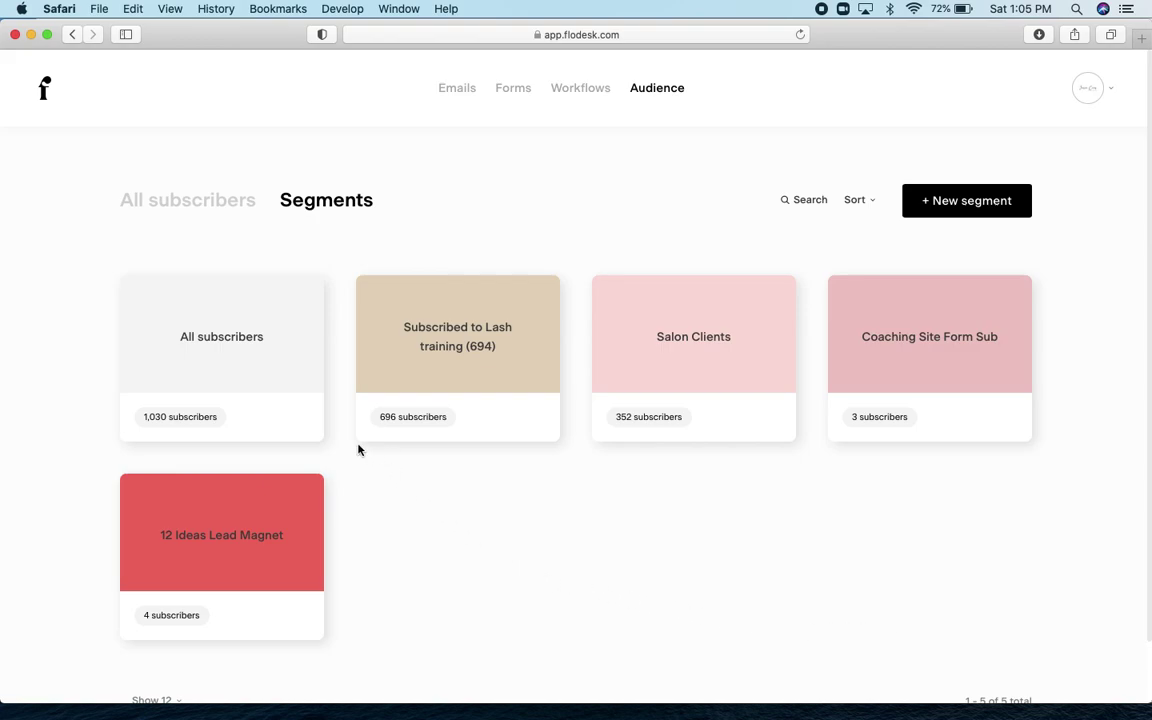
Step: Browse the Emails template gallery past Bold sale announcement, Course sale announcement and Favorite things roundup
mouse_move(275, 388)
click(457, 88)
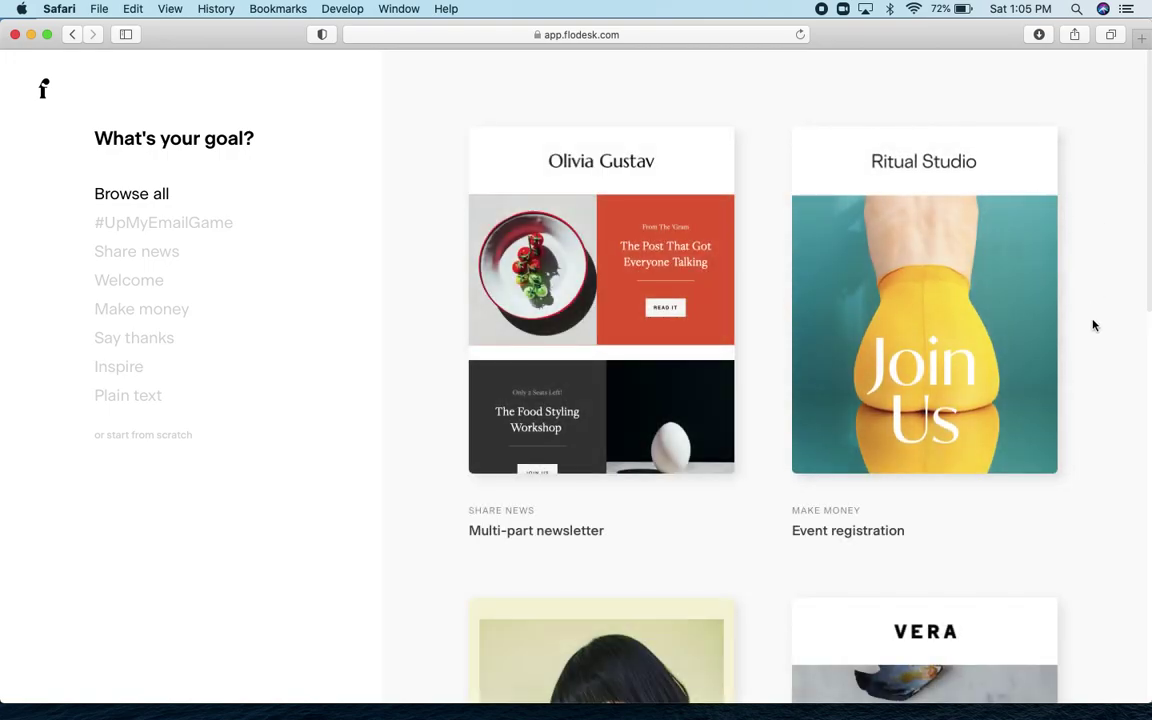
scroll(1093, 327, down, 1)
scroll(1093, 333, down, 5)
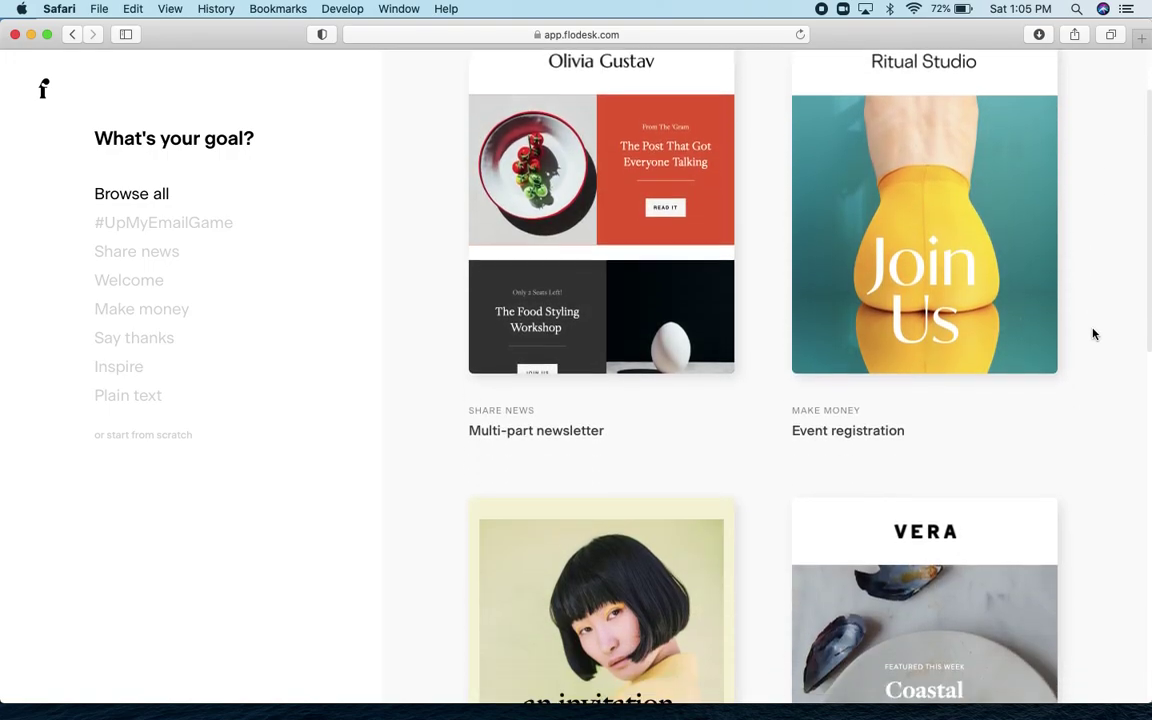
scroll(1093, 334, down, 5)
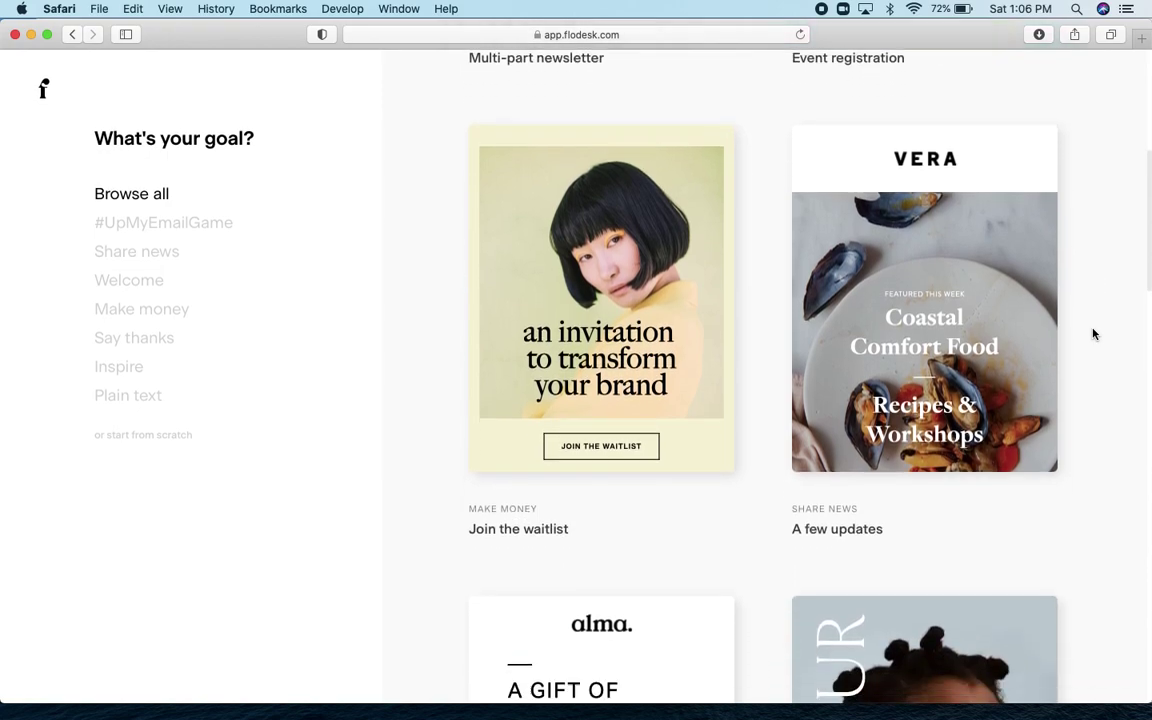
scroll(1093, 334, down, 8)
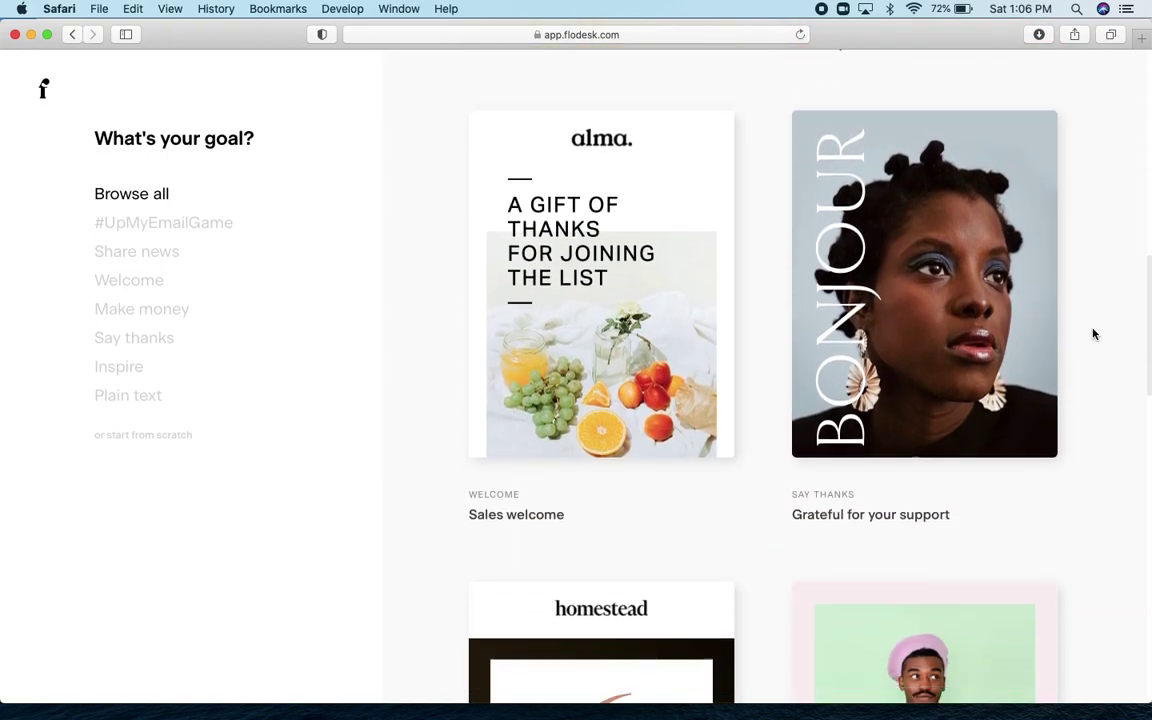
scroll(1093, 334, down, 1)
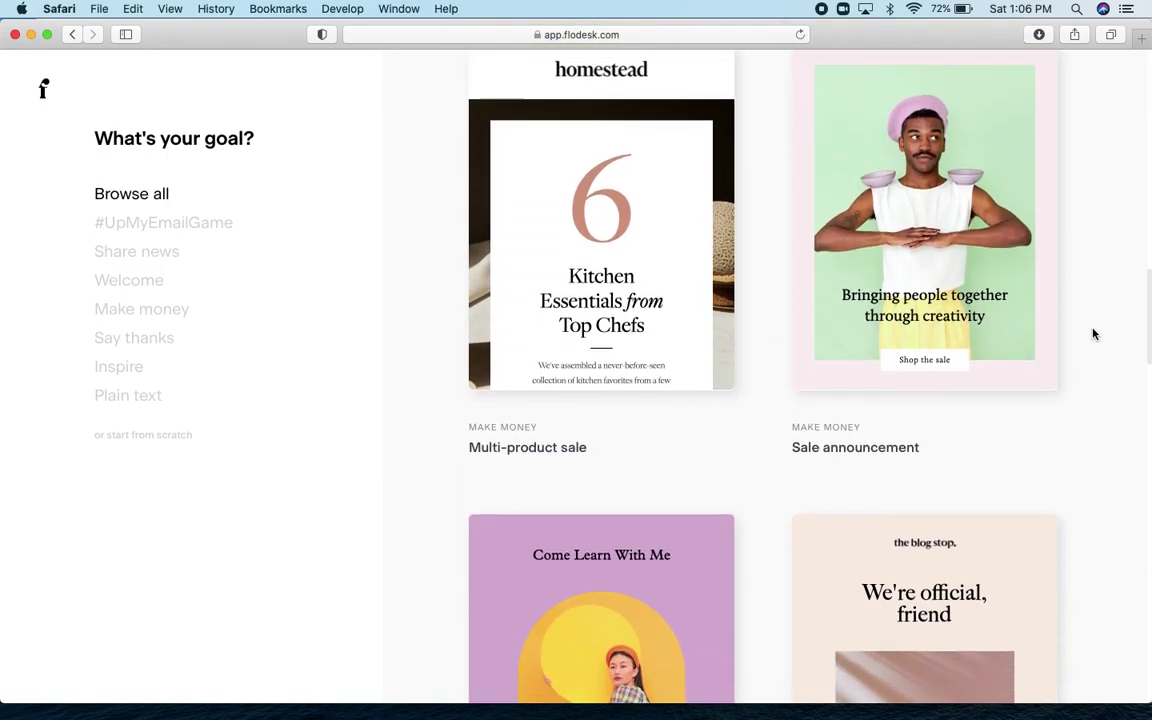
scroll(1093, 334, down, 8)
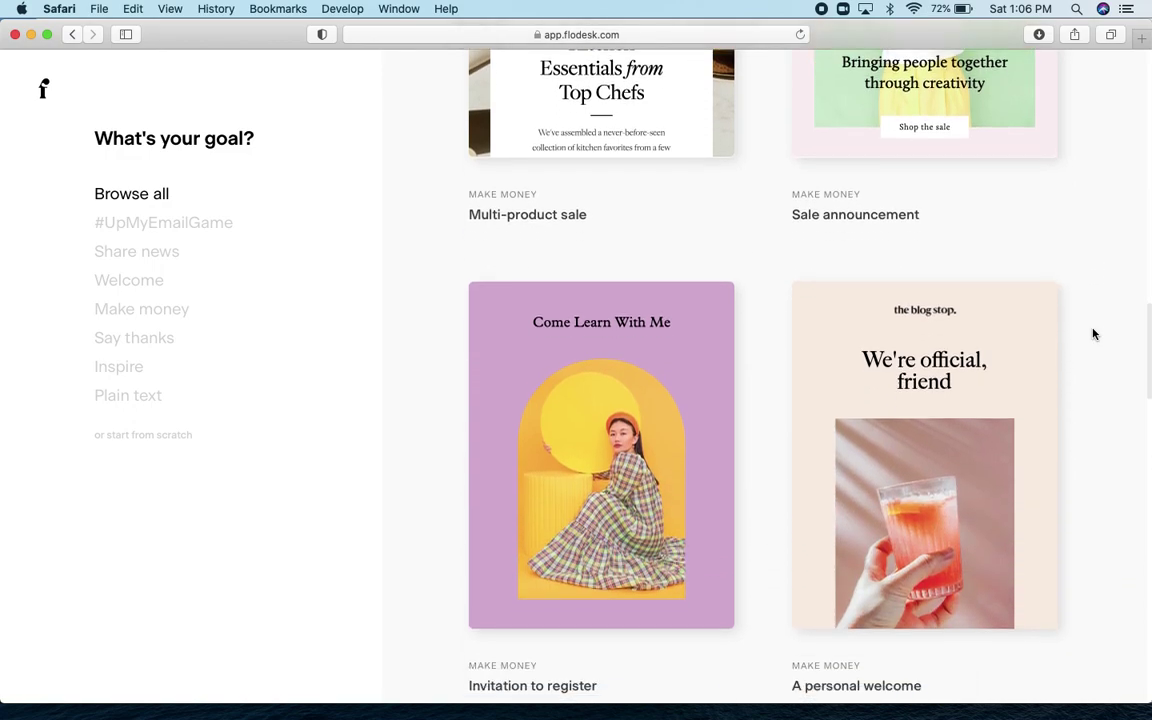
scroll(1093, 334, down, 5)
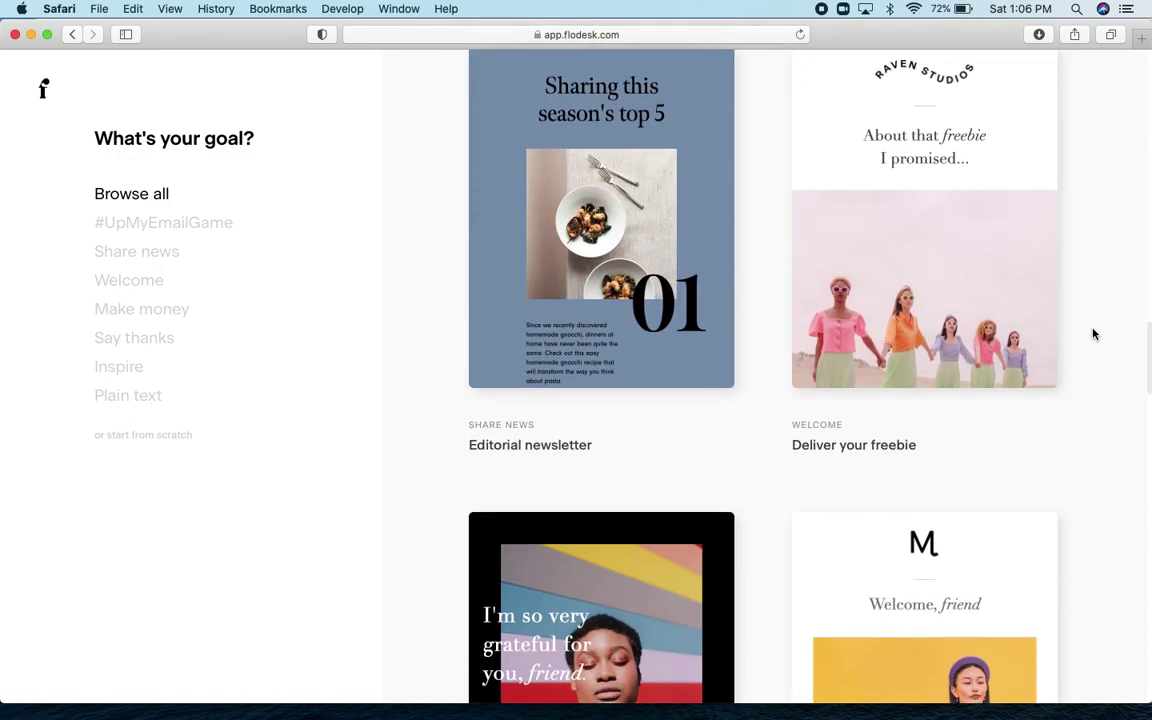
scroll(1093, 334, down, 7)
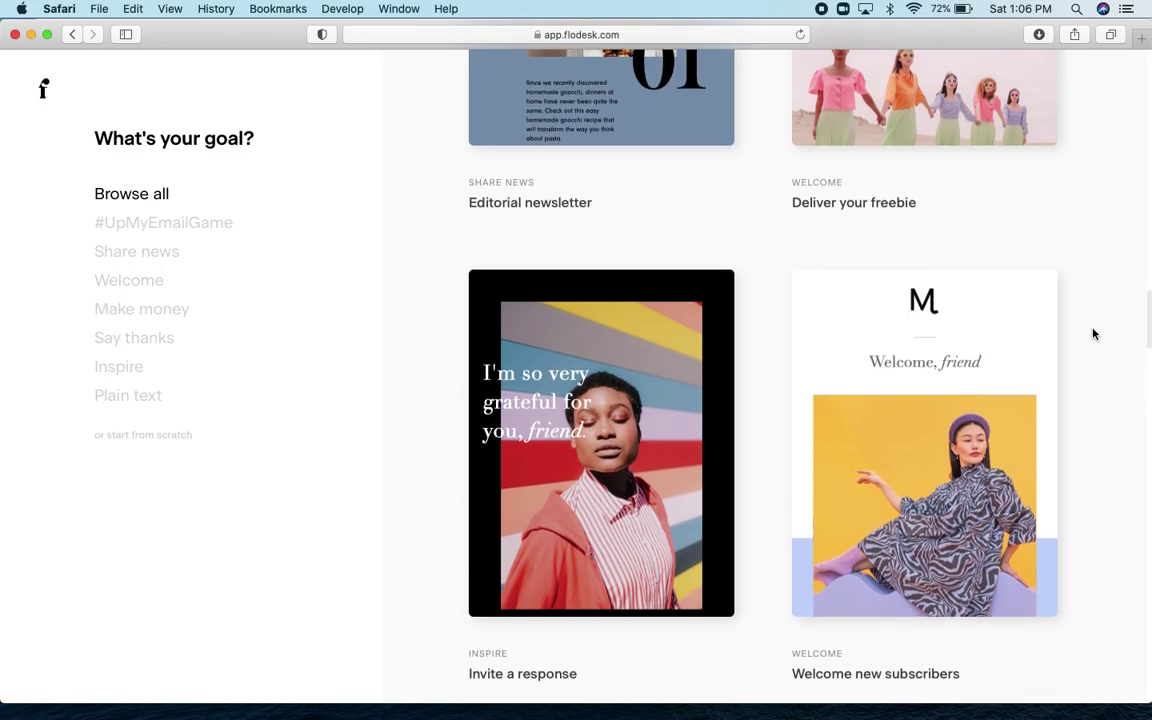
scroll(1093, 334, down, 3)
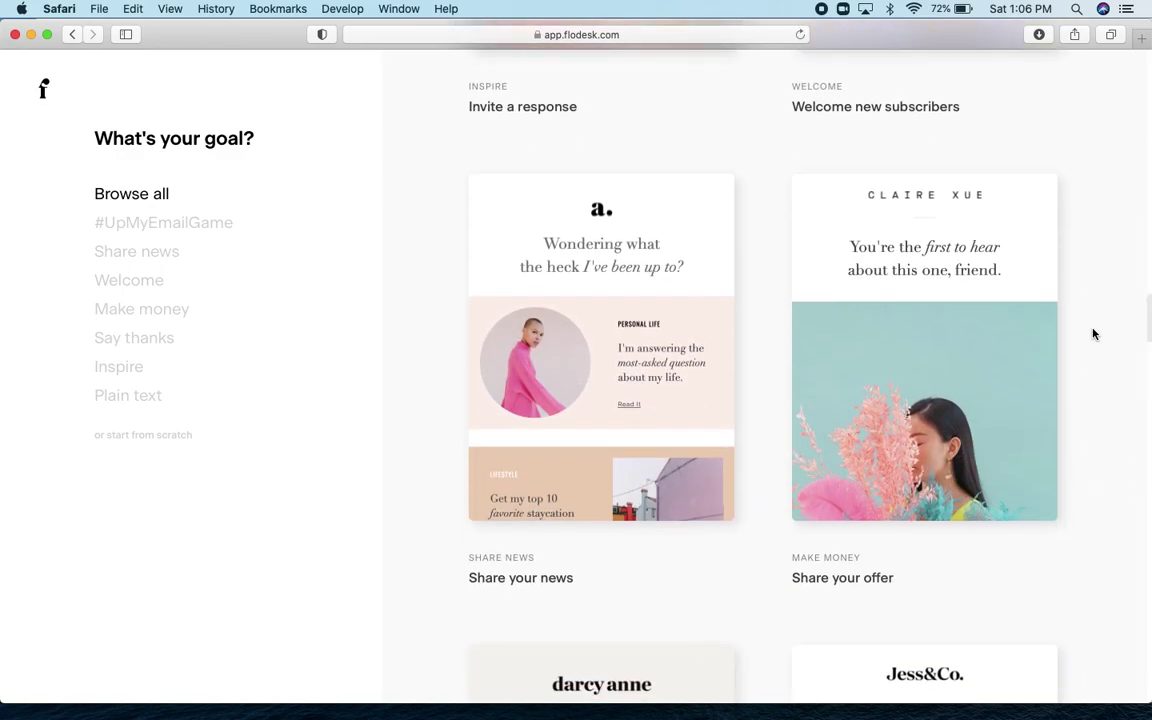
scroll(1093, 334, down, 4)
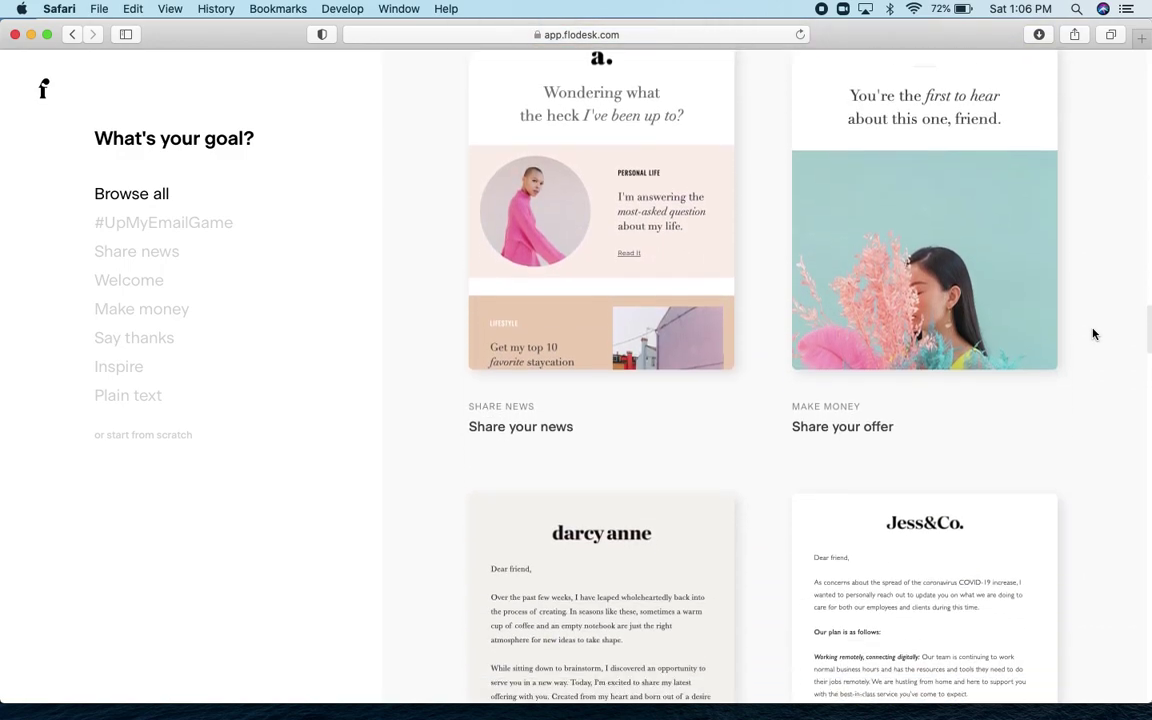
scroll(1093, 334, down, 2)
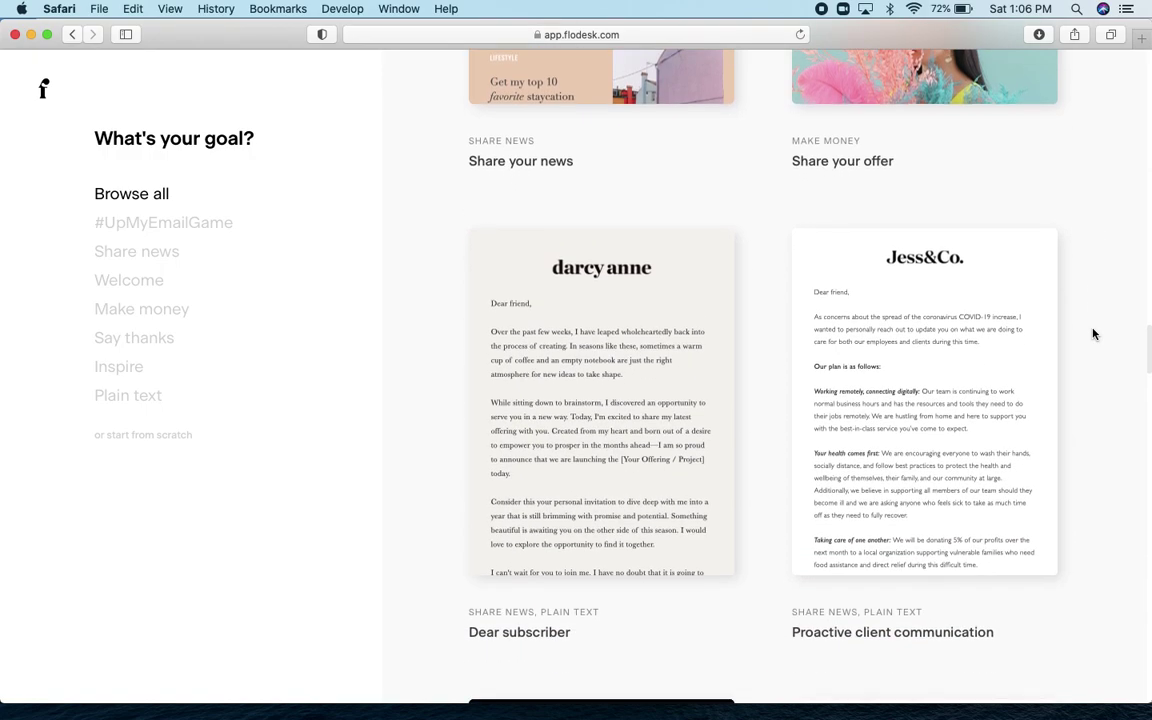
scroll(1093, 334, down, 7)
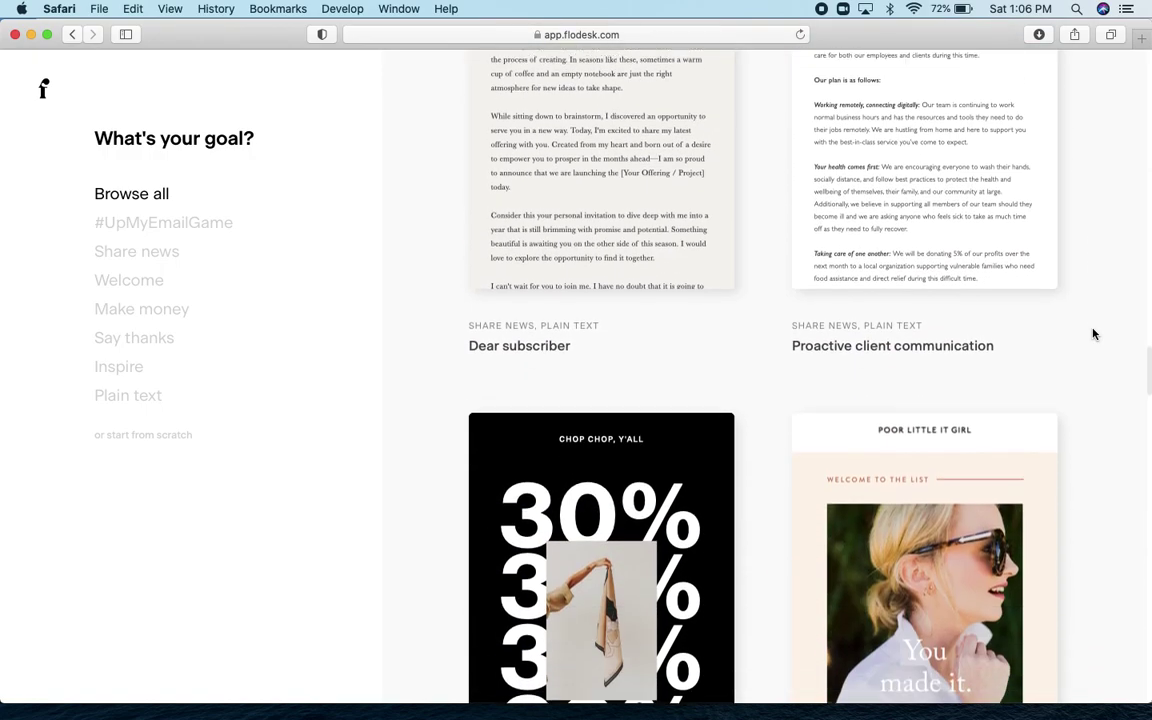
scroll(1093, 334, down, 5)
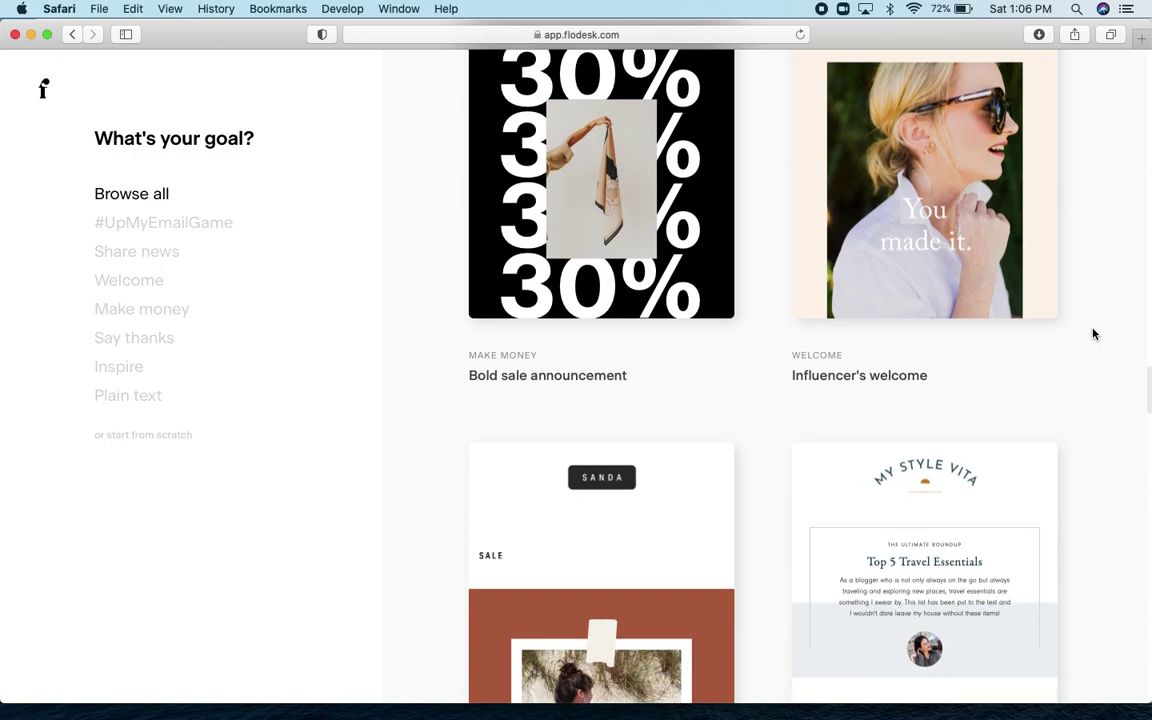
scroll(1093, 334, down, 2)
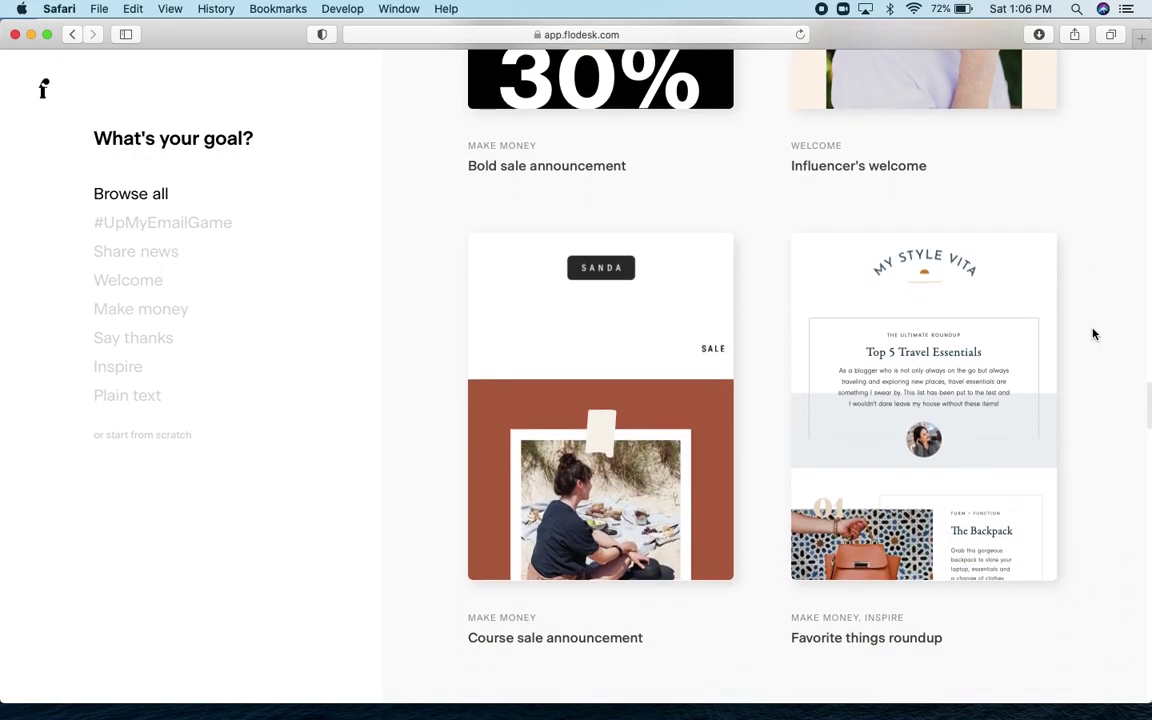
click(966, 397)
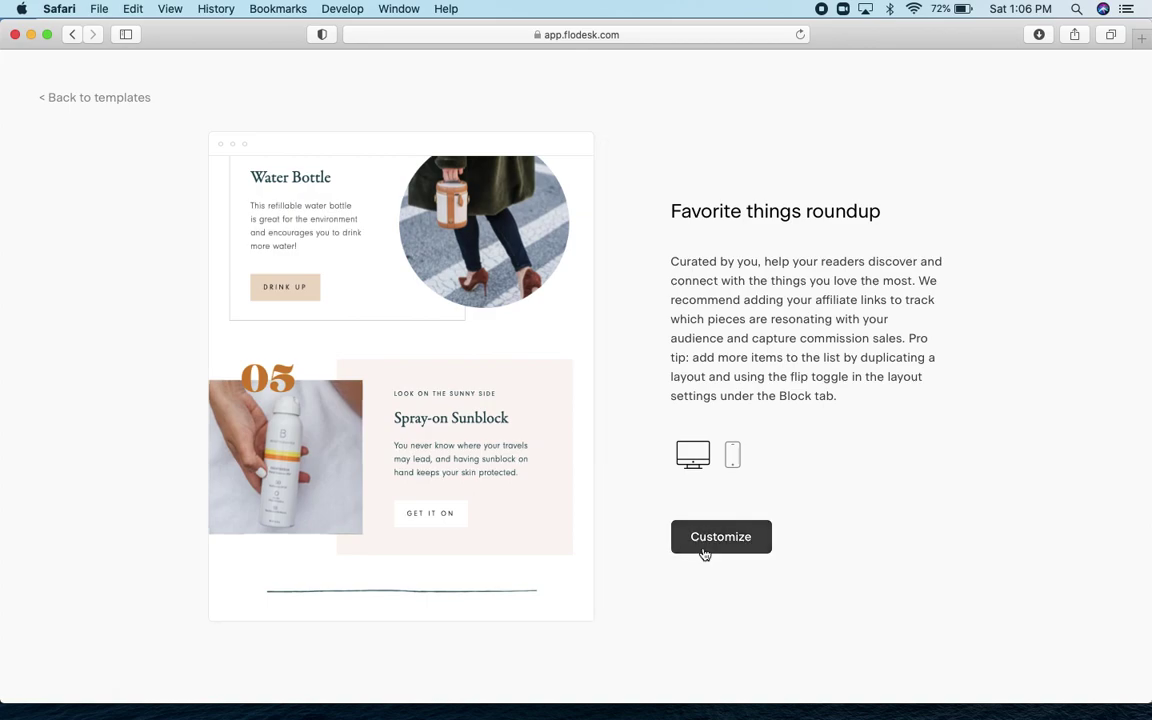
Step: Return to the template gallery and scroll down to the Share your news template
click(87, 103)
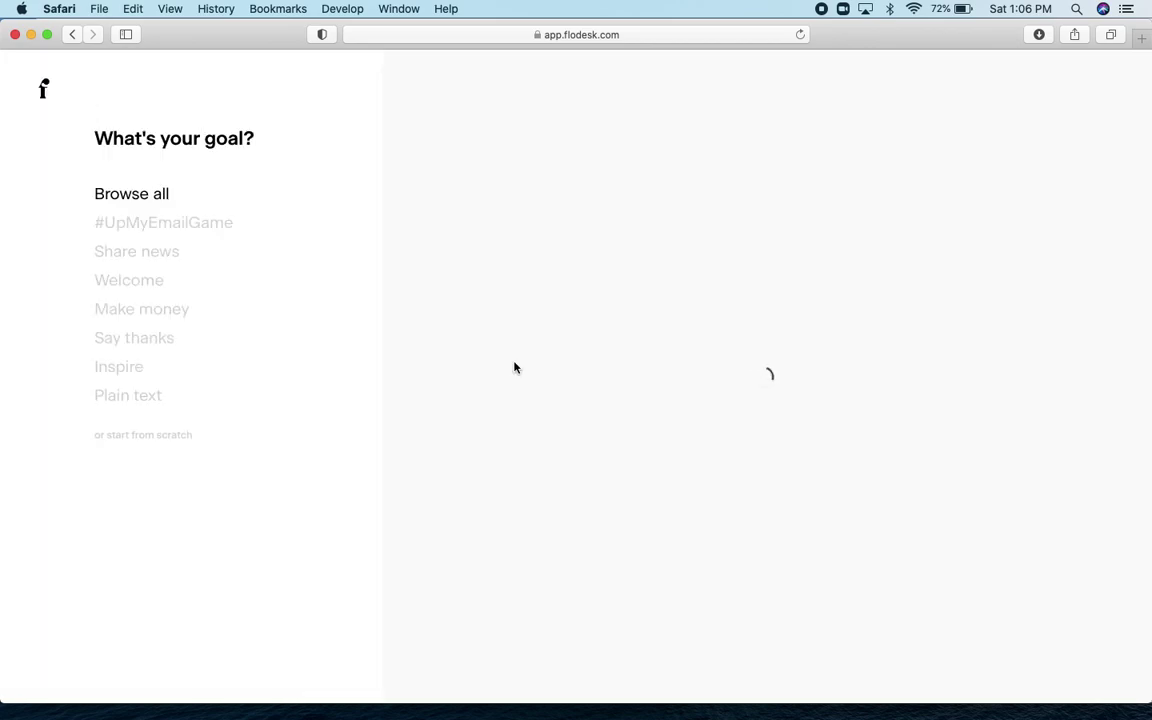
scroll(771, 555, down, 10)
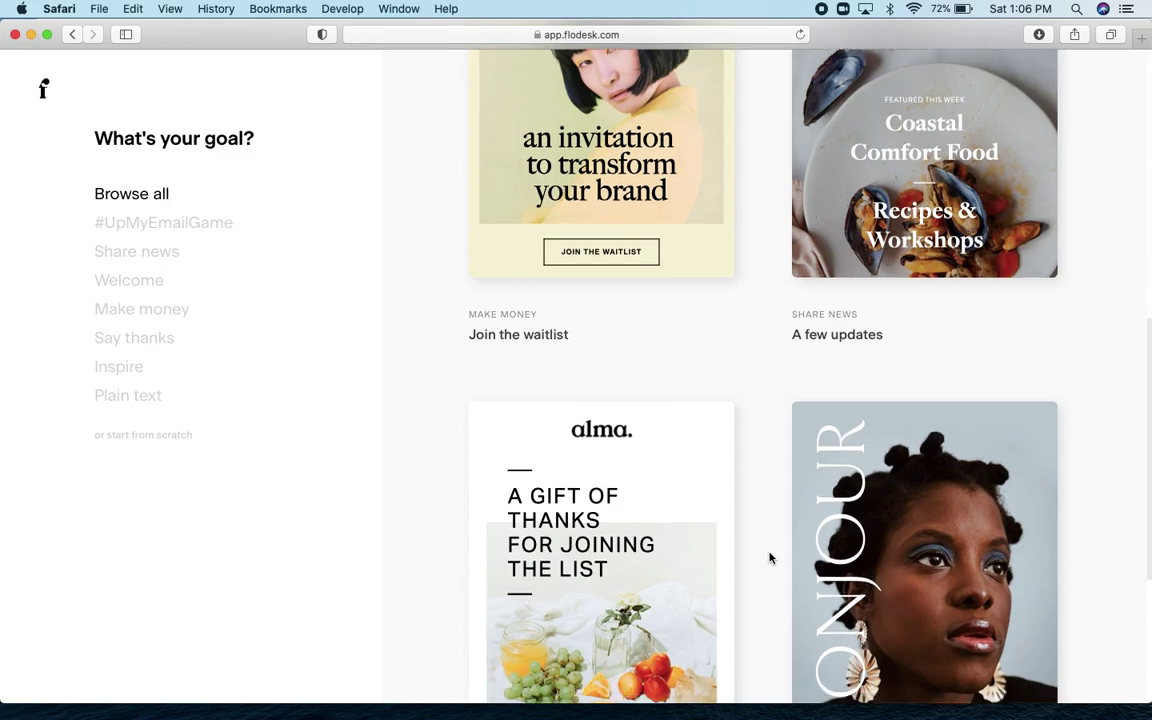
scroll(770, 557, down, 12)
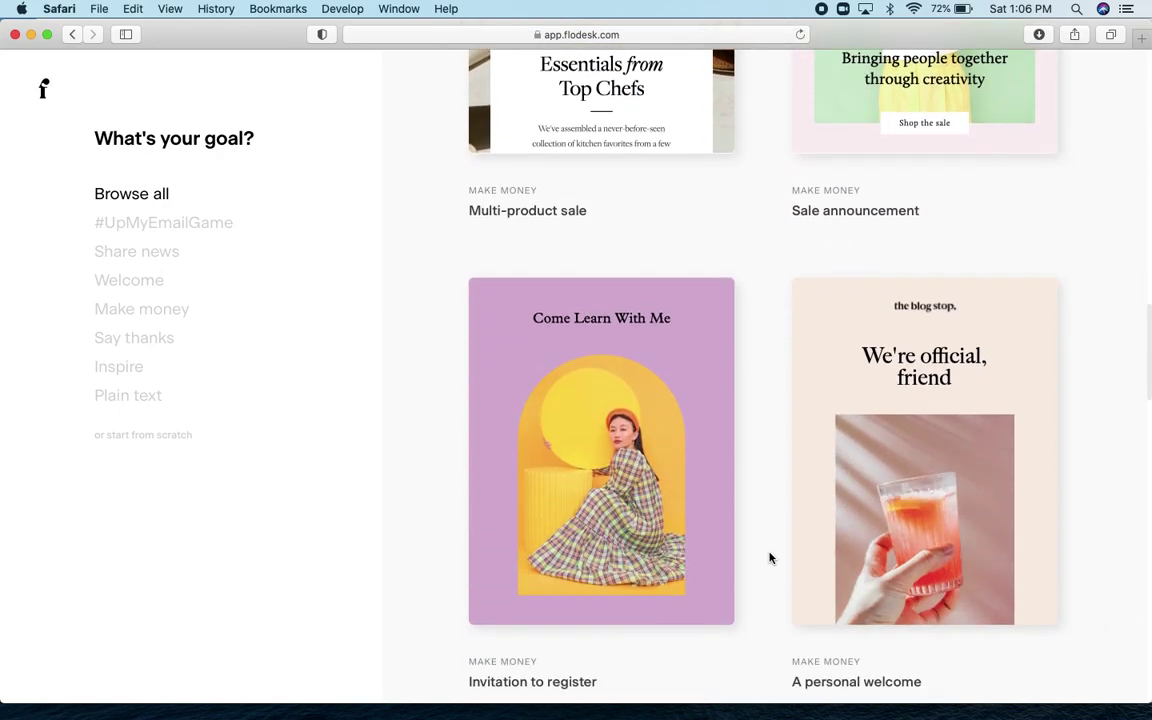
scroll(770, 557, down, 14)
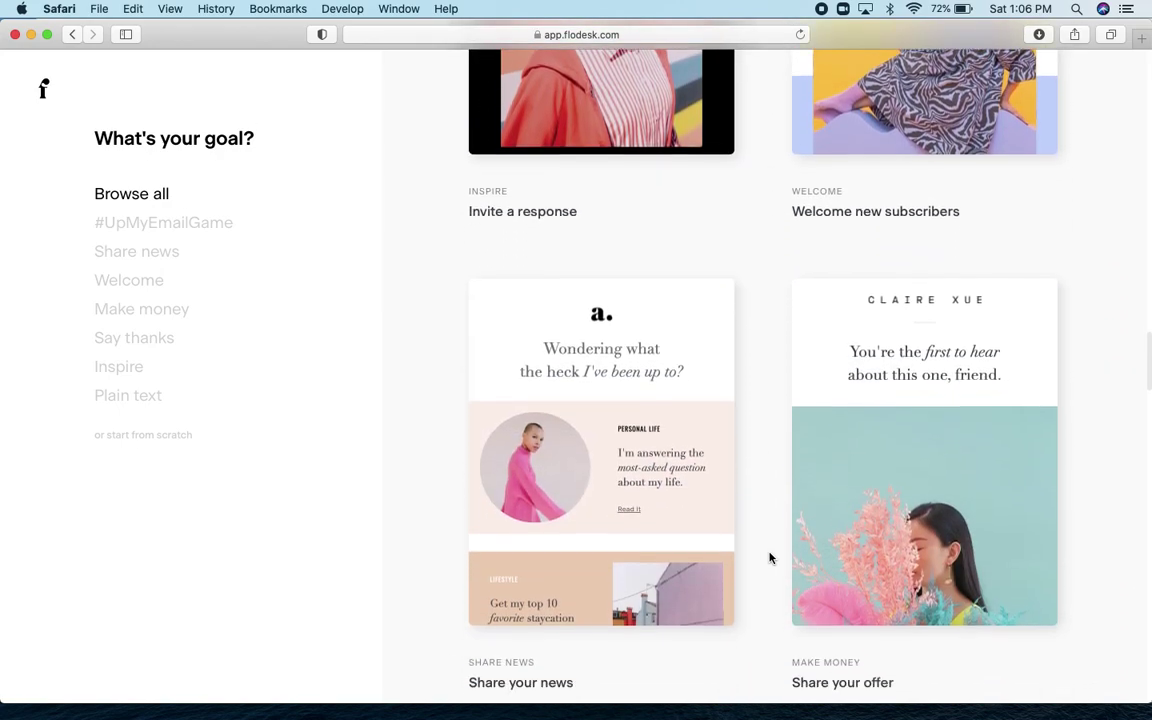
scroll(770, 557, down, 2)
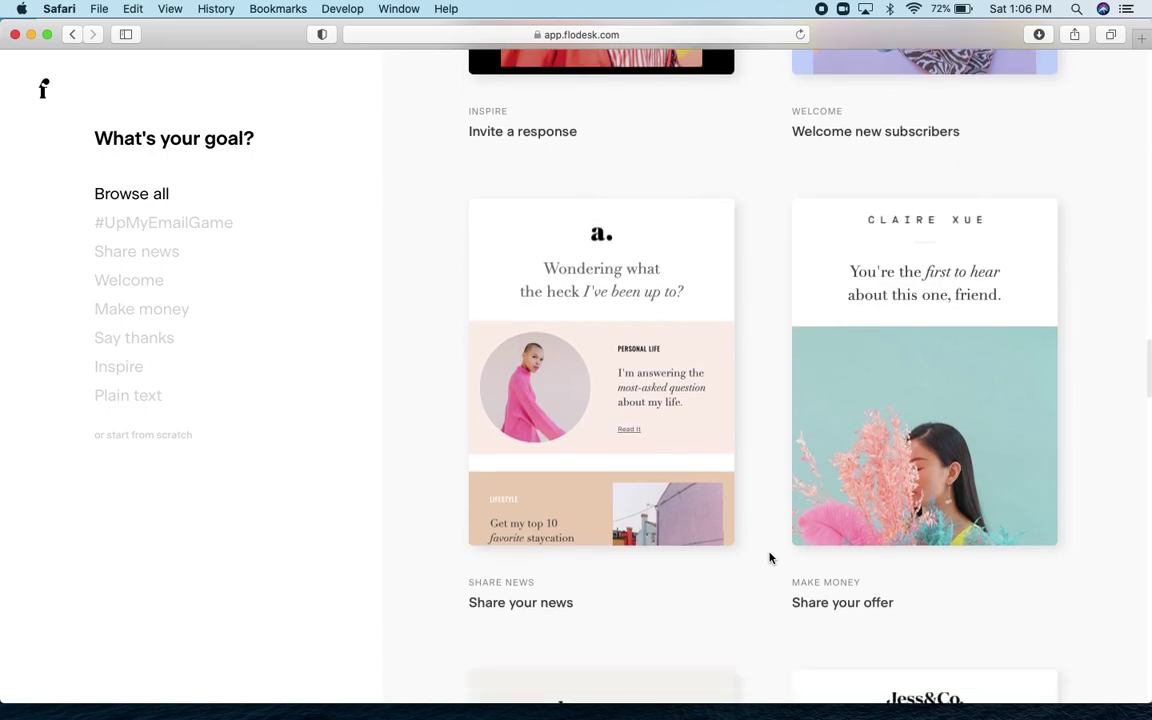
scroll(770, 557, down, 1)
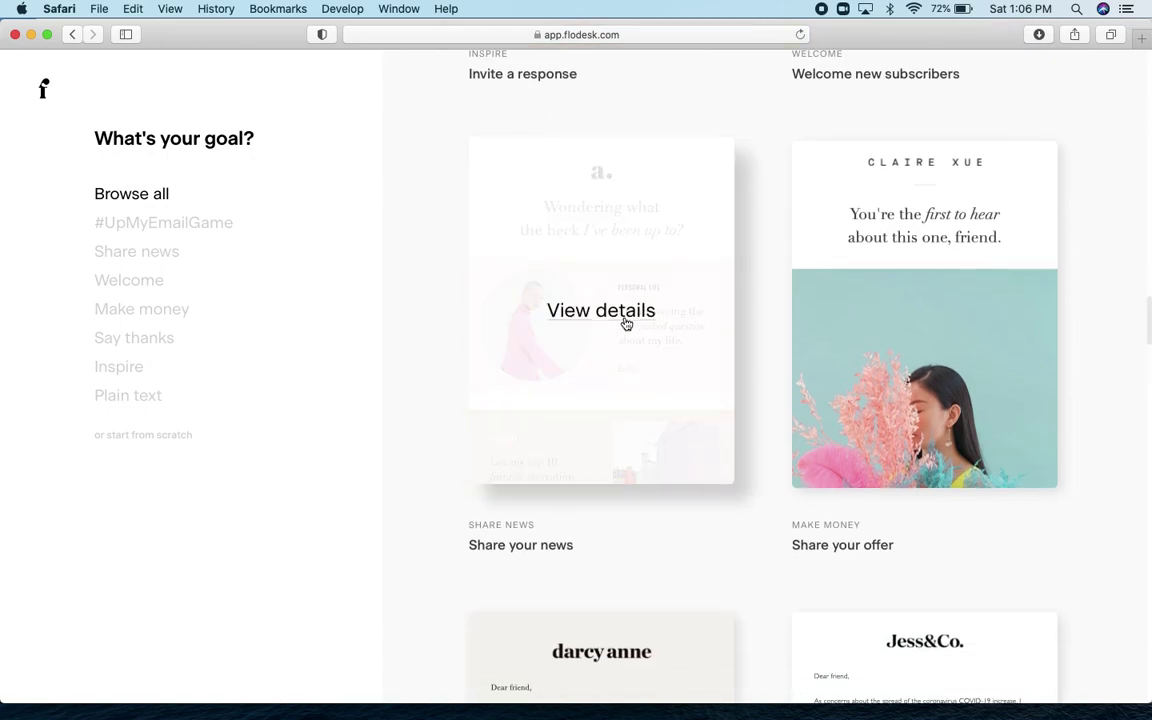
Step: Open the Share your news template details and scroll through its full preview
click(626, 323)
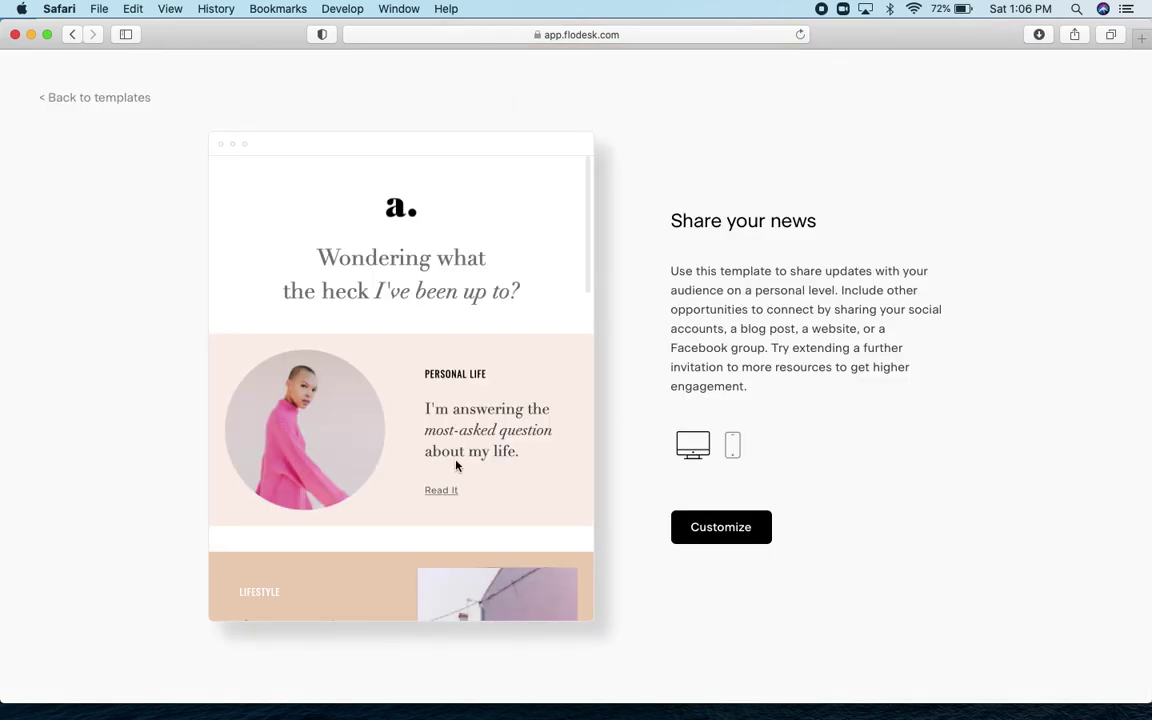
scroll(456, 466, down, 10)
scroll(456, 466, down, 5)
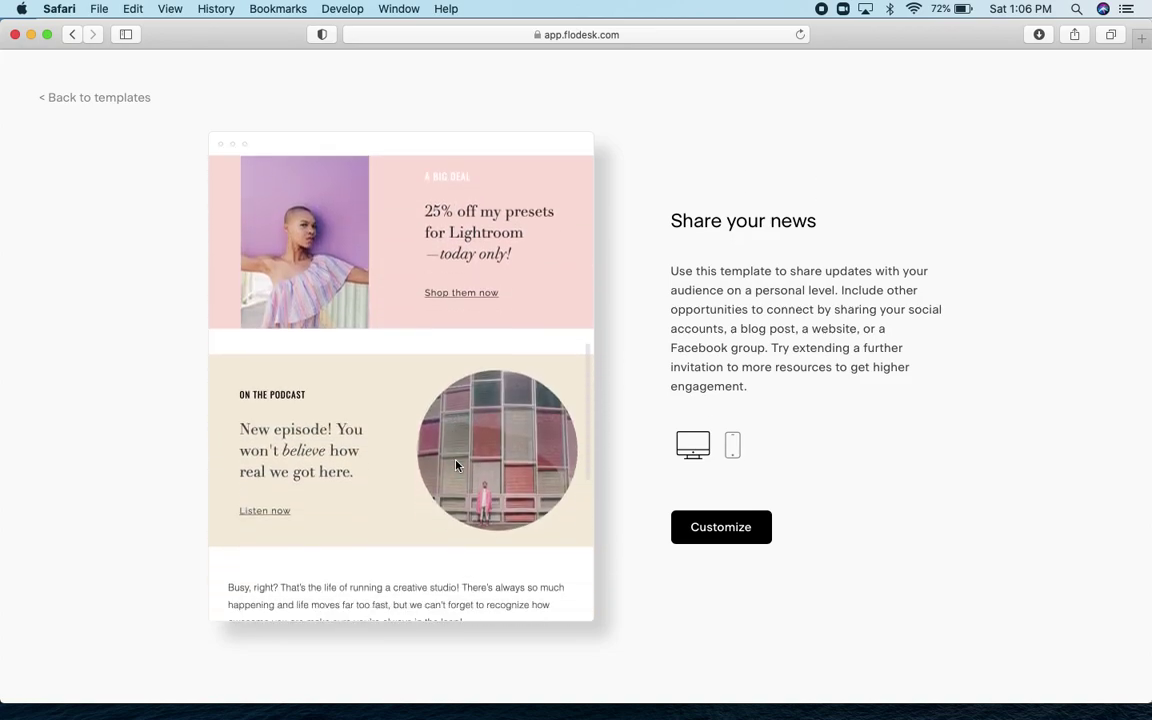
scroll(456, 466, up, 6)
scroll(456, 464, up, 6)
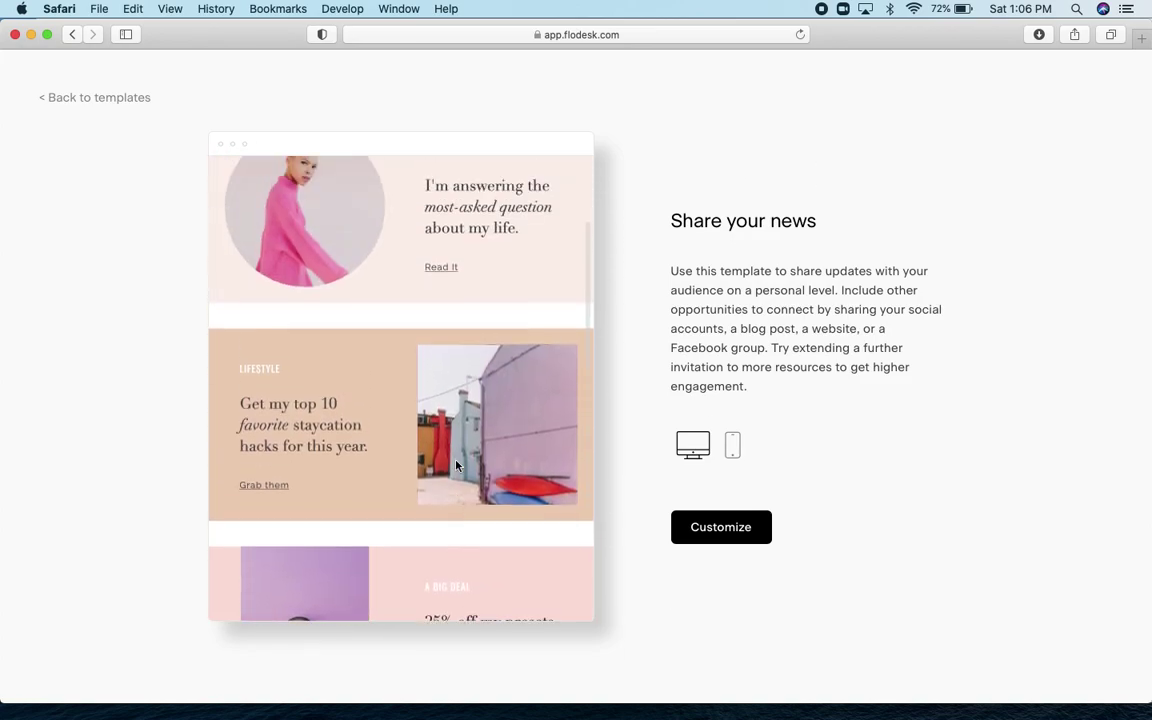
scroll(456, 464, down, 6)
scroll(456, 464, down, 10)
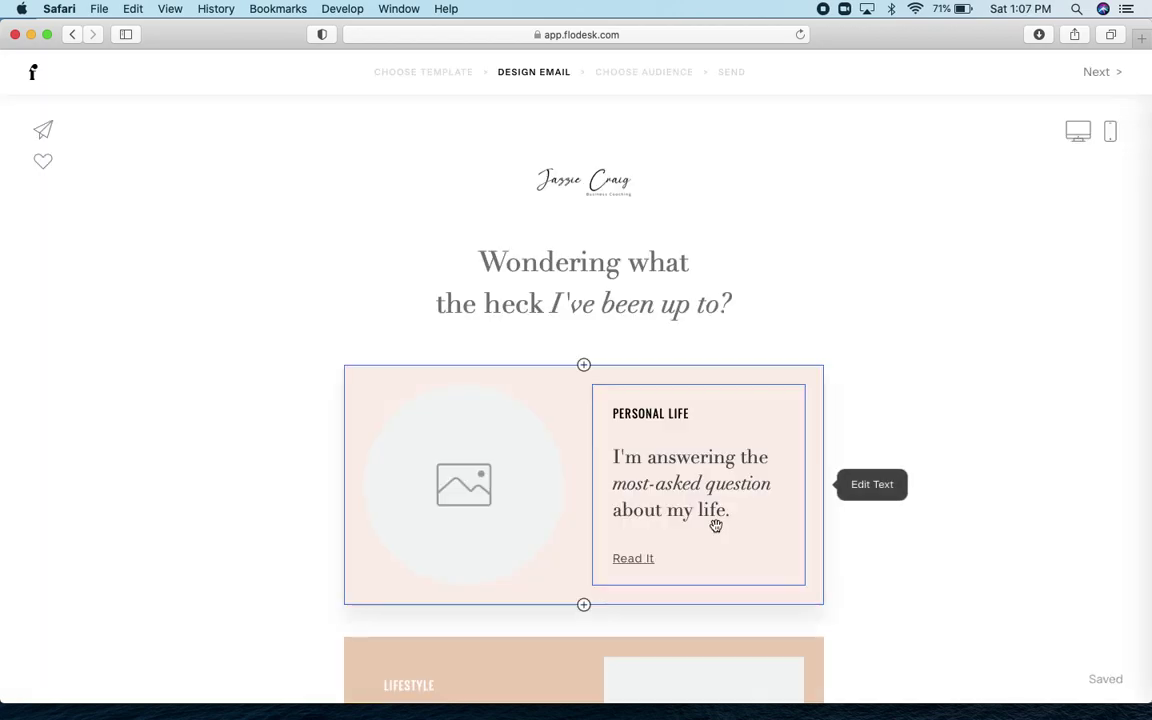
Step: Upload the photo yelp hacks ig pic.JPG into the Personal Life block's circular image placeholder
click(489, 475)
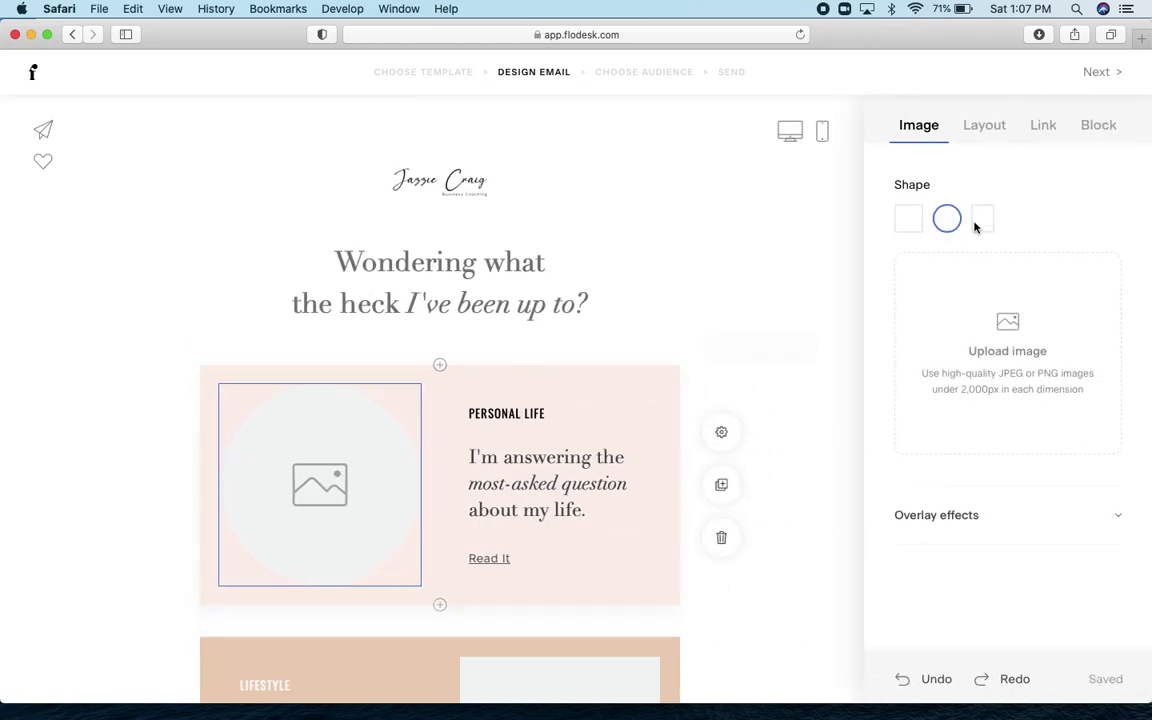
click(997, 344)
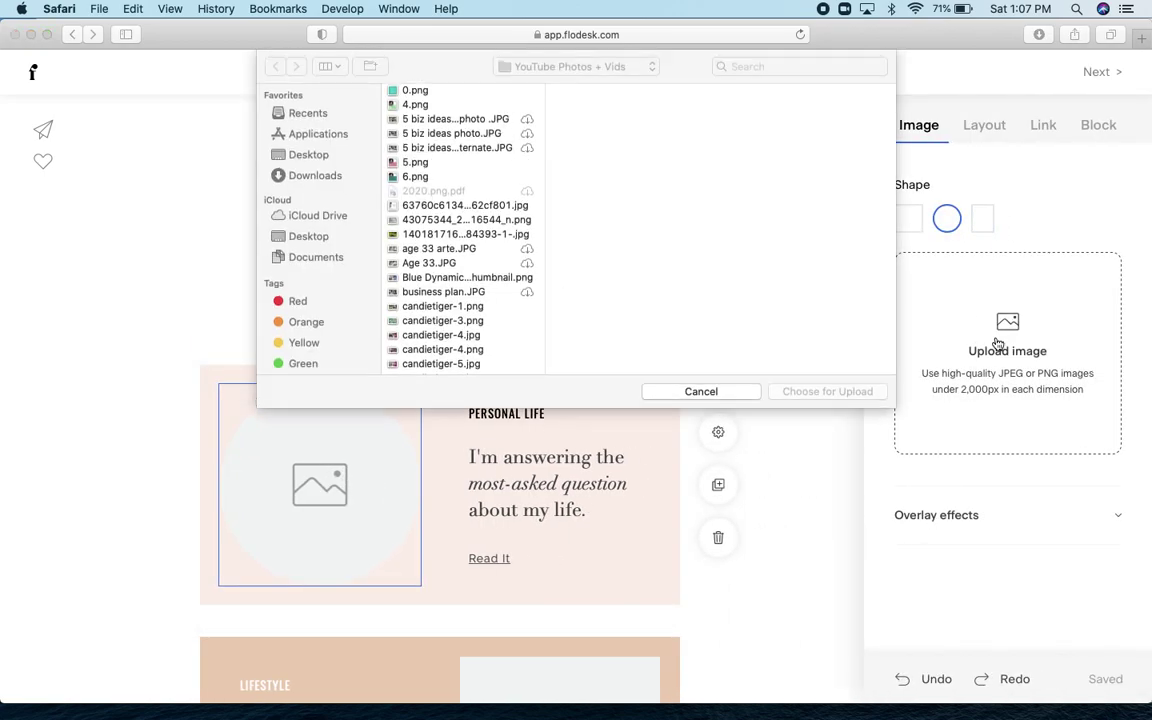
scroll(508, 330, down, 15)
scroll(508, 330, up, 10)
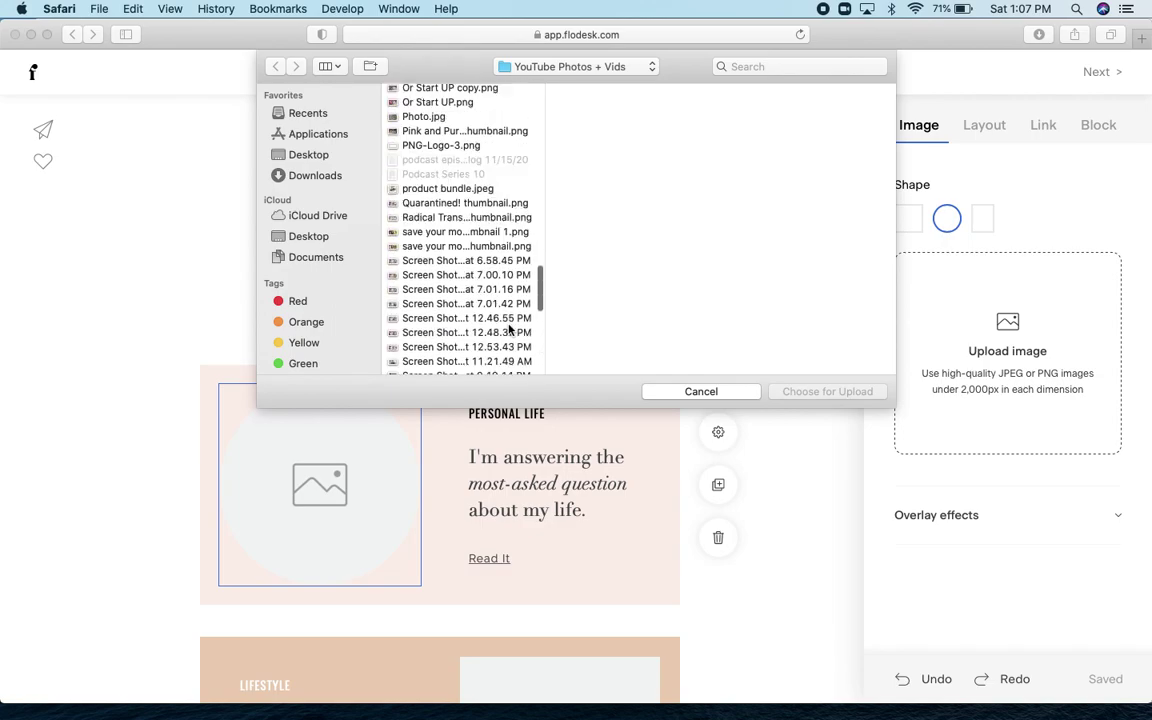
scroll(508, 330, down, 1)
scroll(508, 330, down, 10)
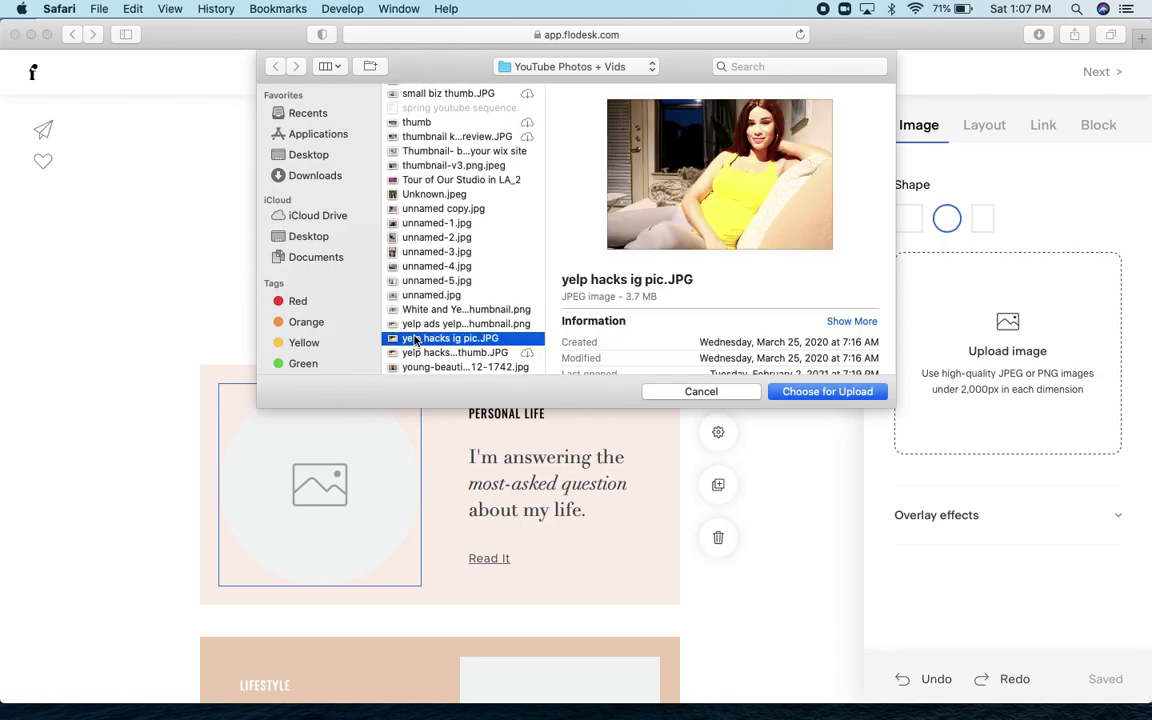
click(836, 391)
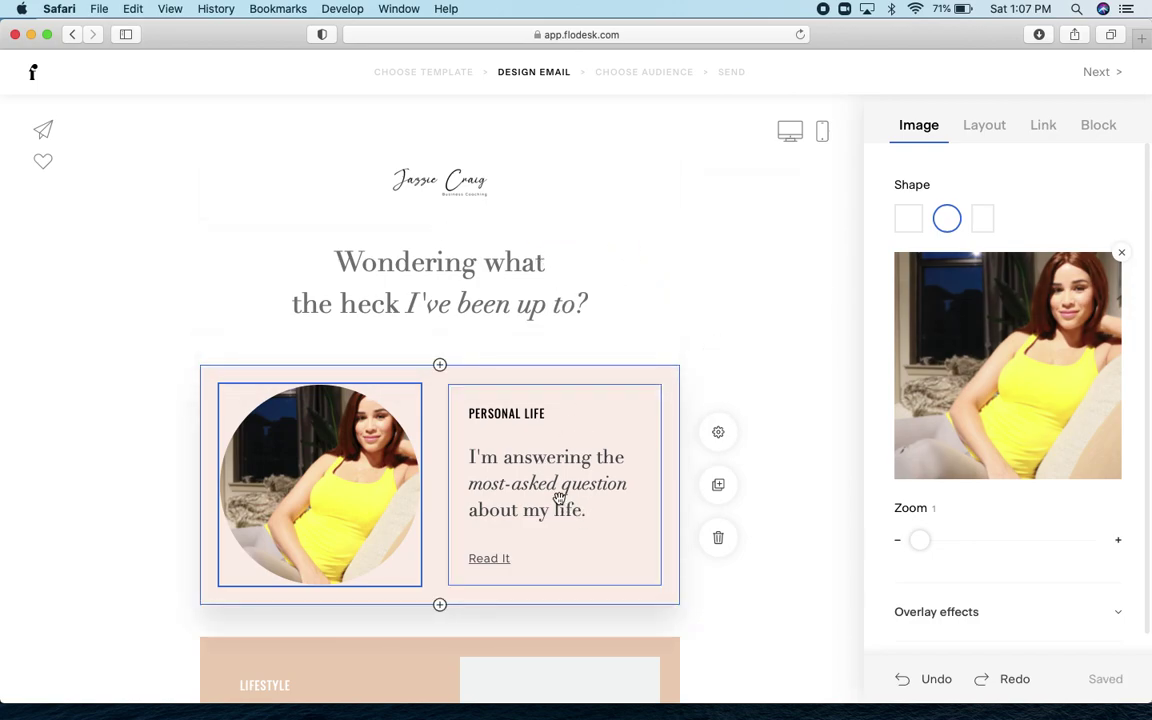
Step: Delete the 'A big deal' 25% off Lightroom presets block, then scroll down to the signature
scroll(559, 497, down, 5)
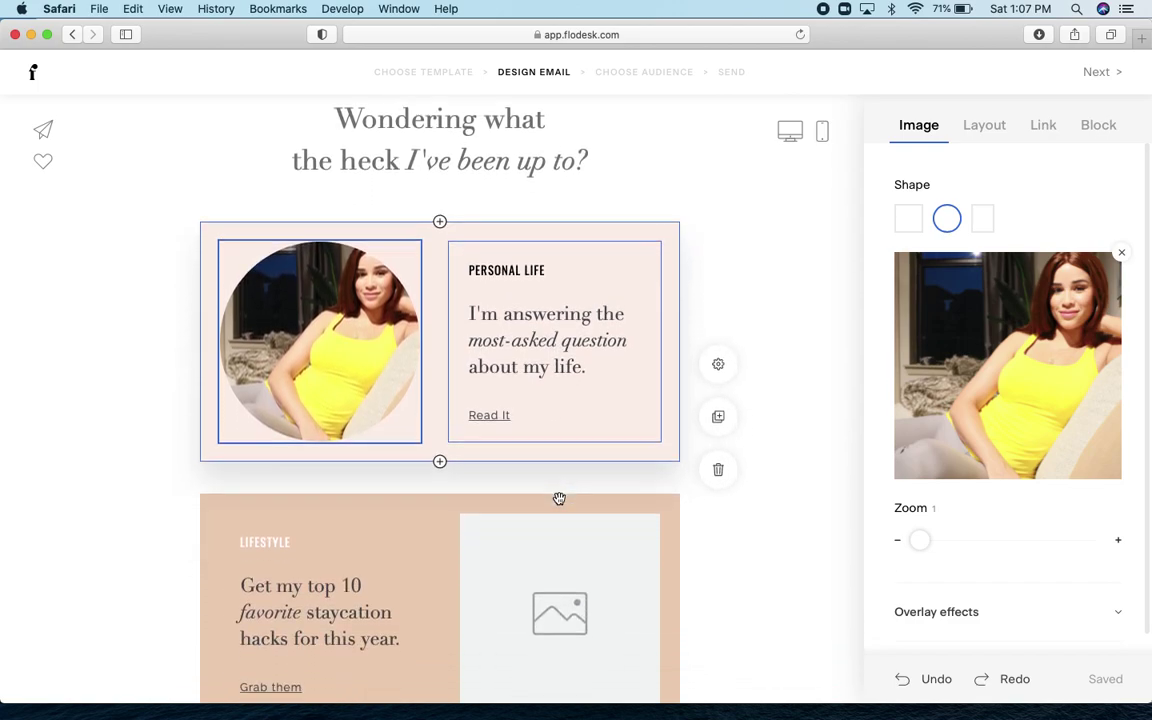
scroll(405, 470, down, 5)
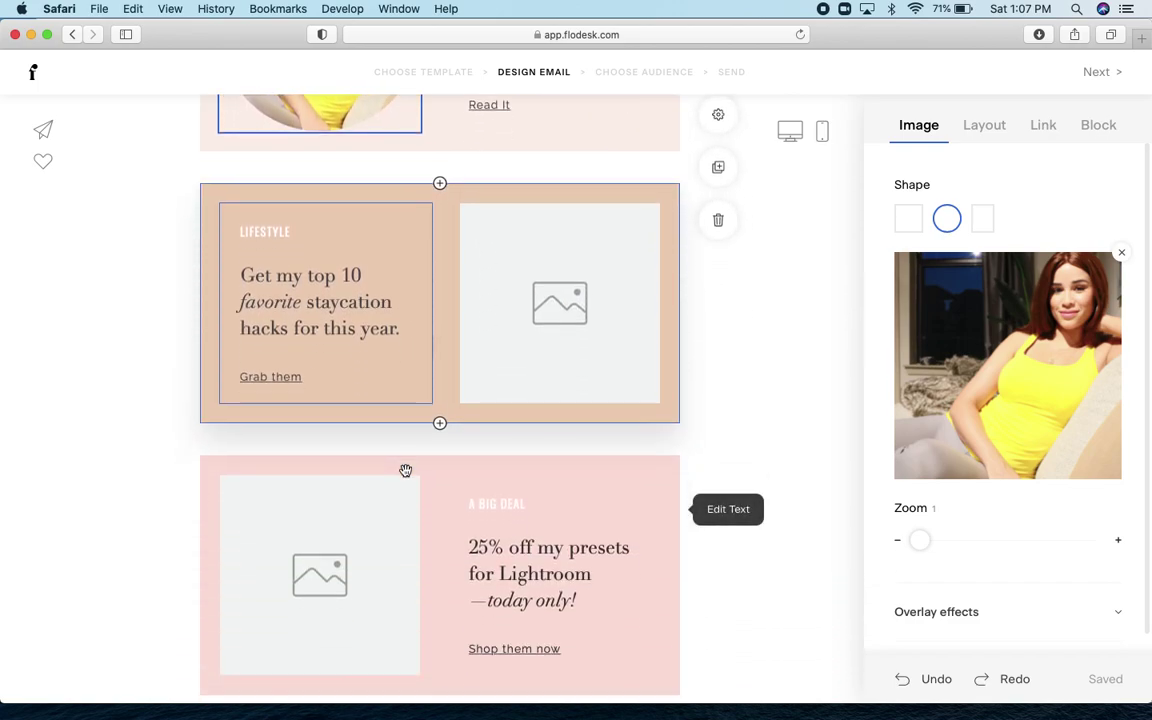
click(443, 500)
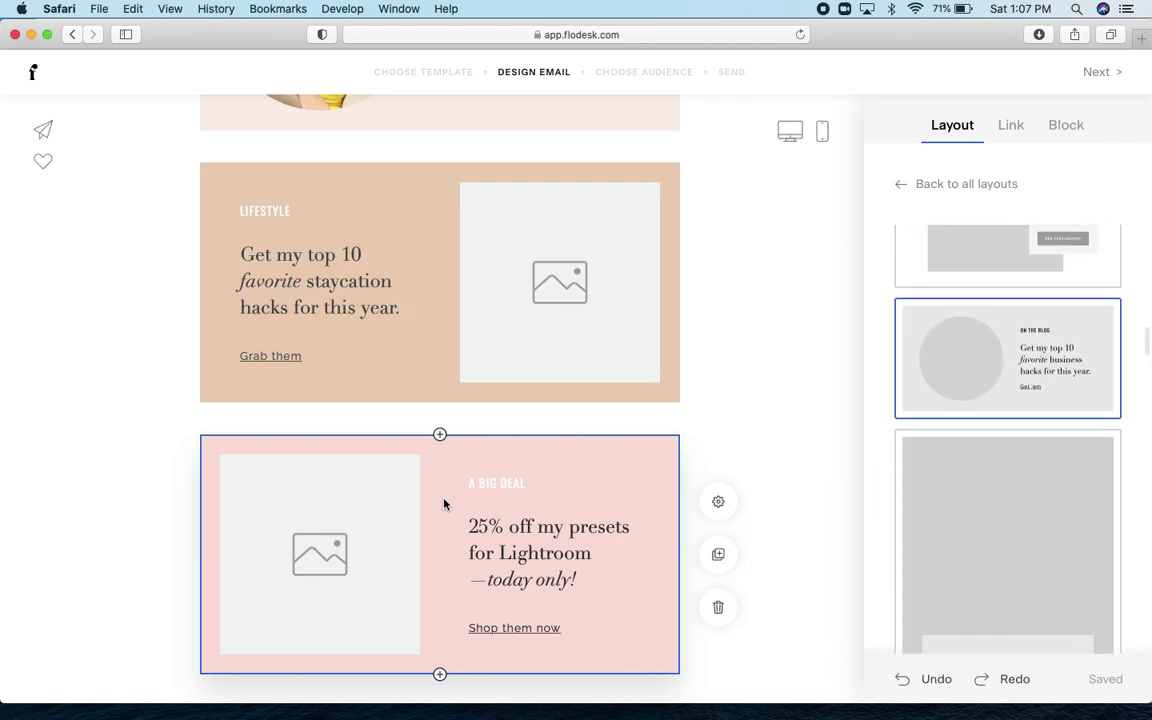
click(718, 608)
scroll(736, 345, up, 5)
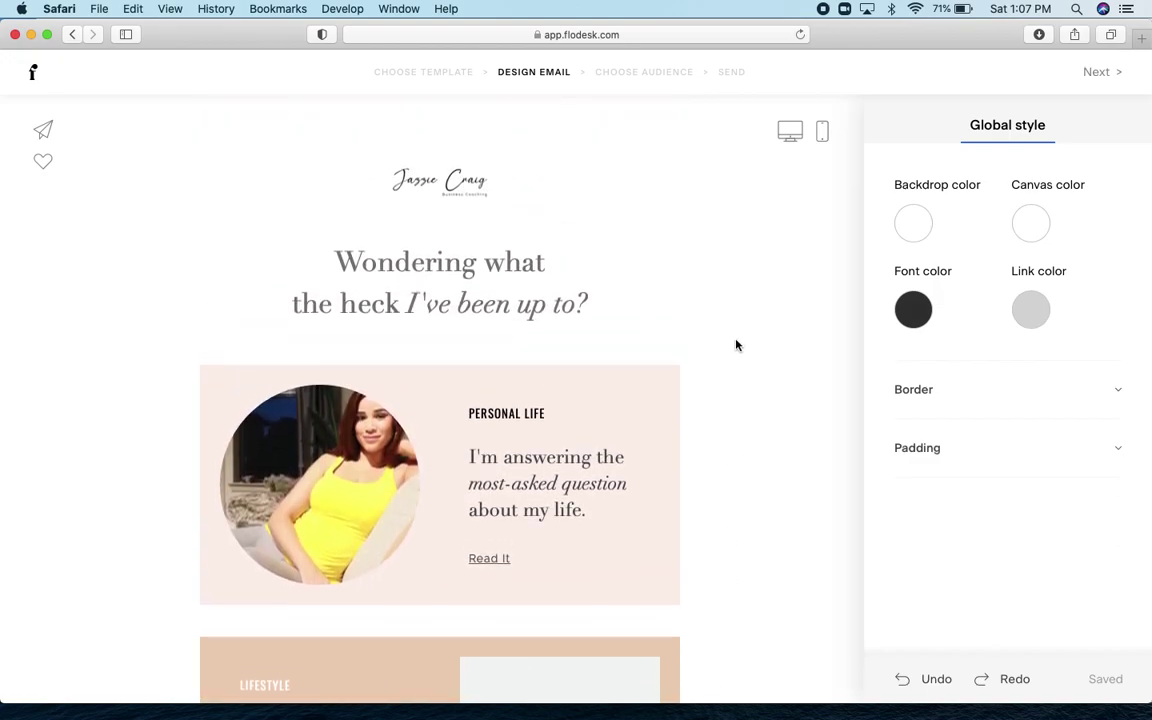
scroll(735, 342, down, 3)
scroll(347, 498, down, 3)
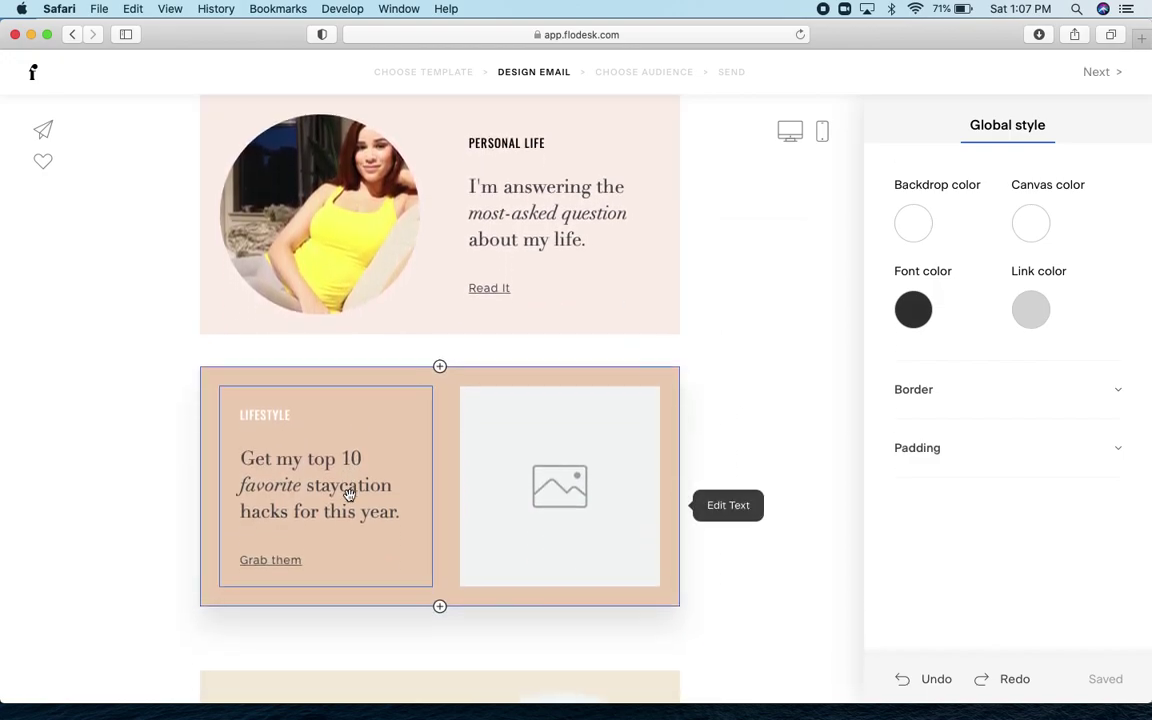
scroll(349, 496, down, 8)
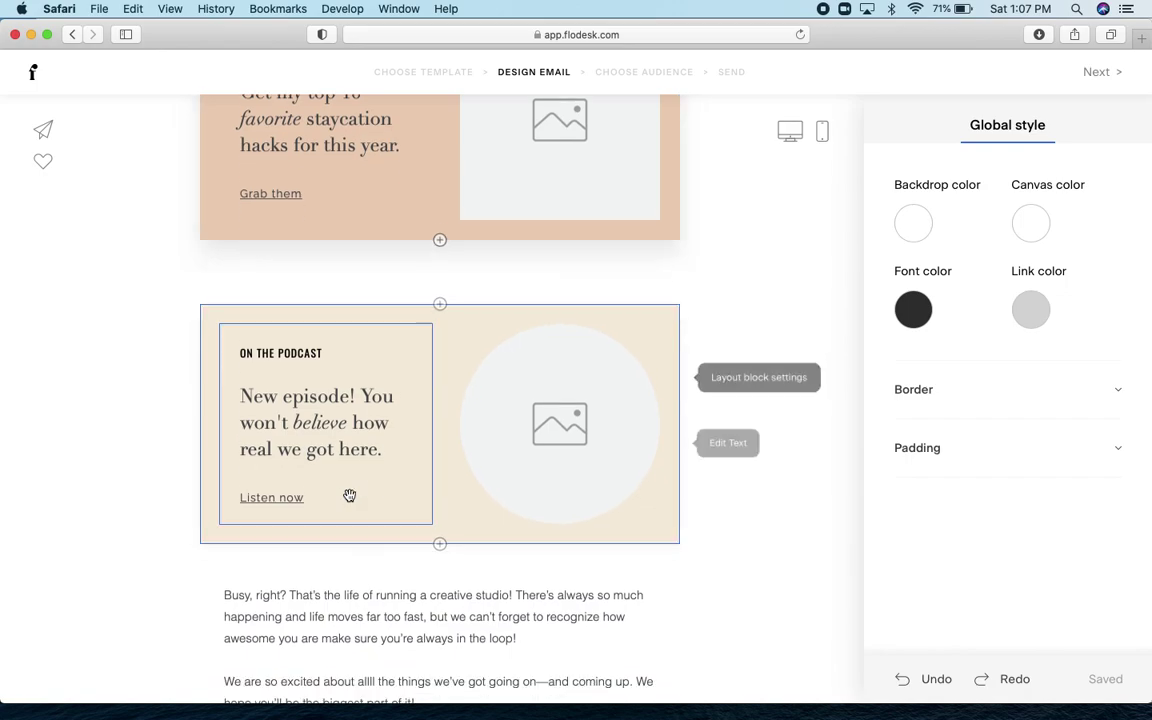
scroll(349, 496, down, 4)
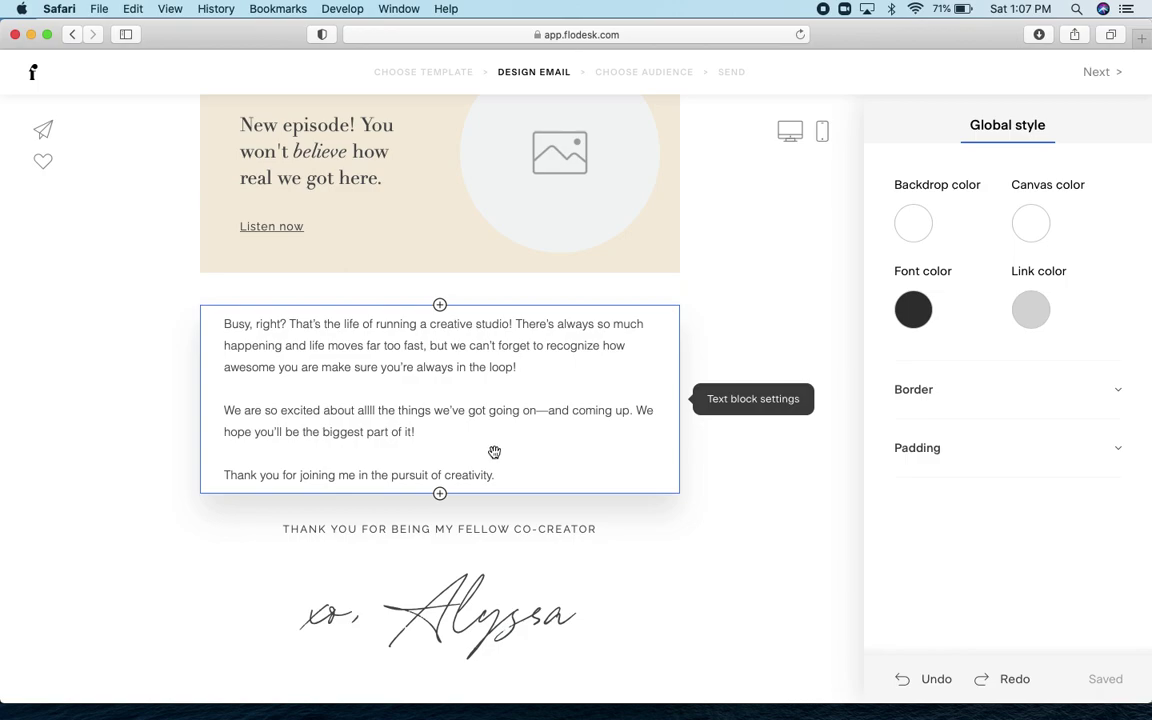
scroll(494, 452, down, 3)
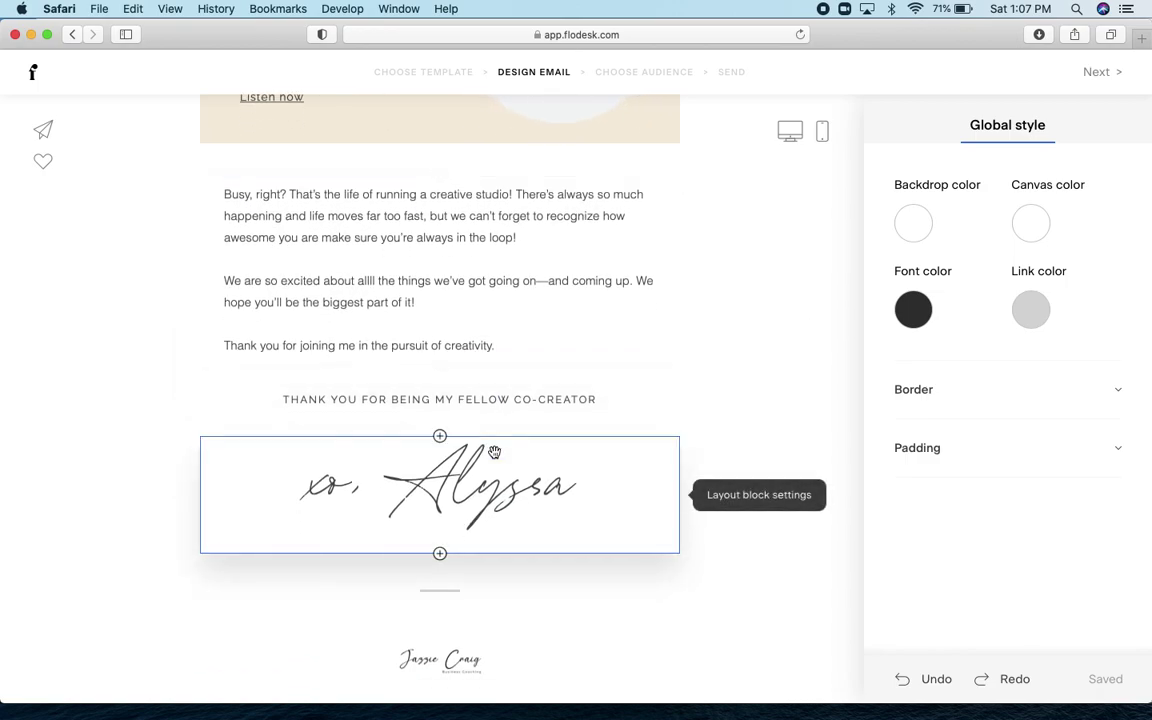
Step: Replace the sample name in the handwritten sign-off with the sender's own first name
click(494, 488)
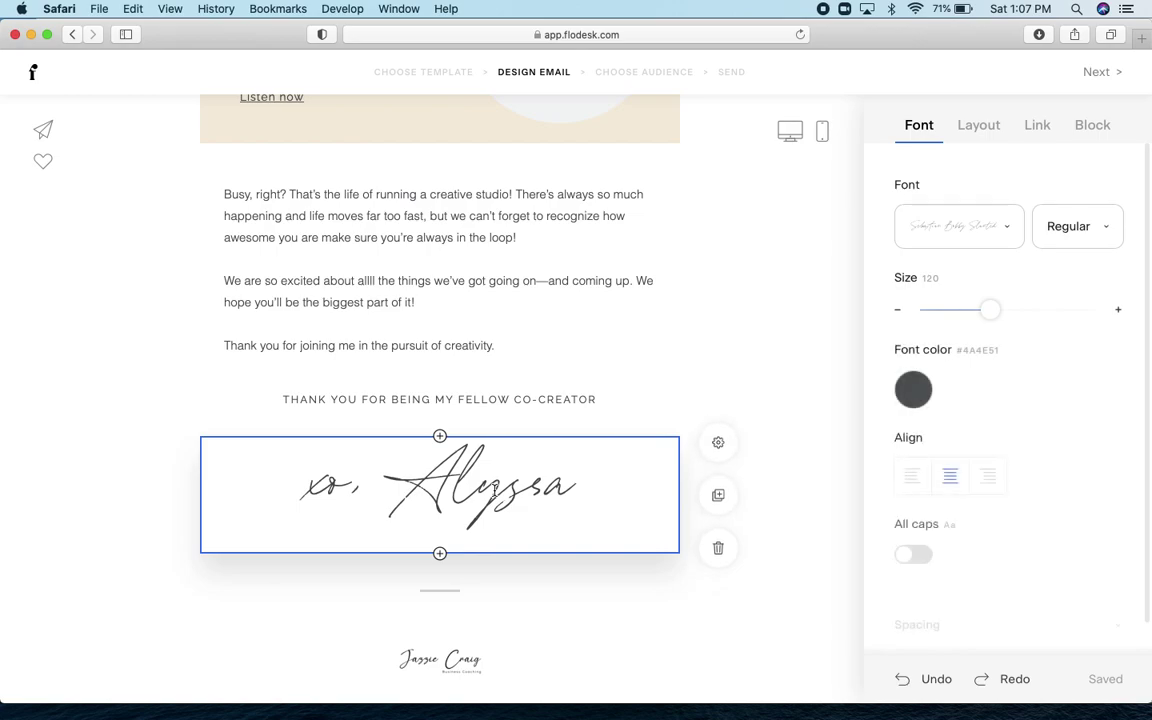
double_click(516, 494)
text(Jazzie)
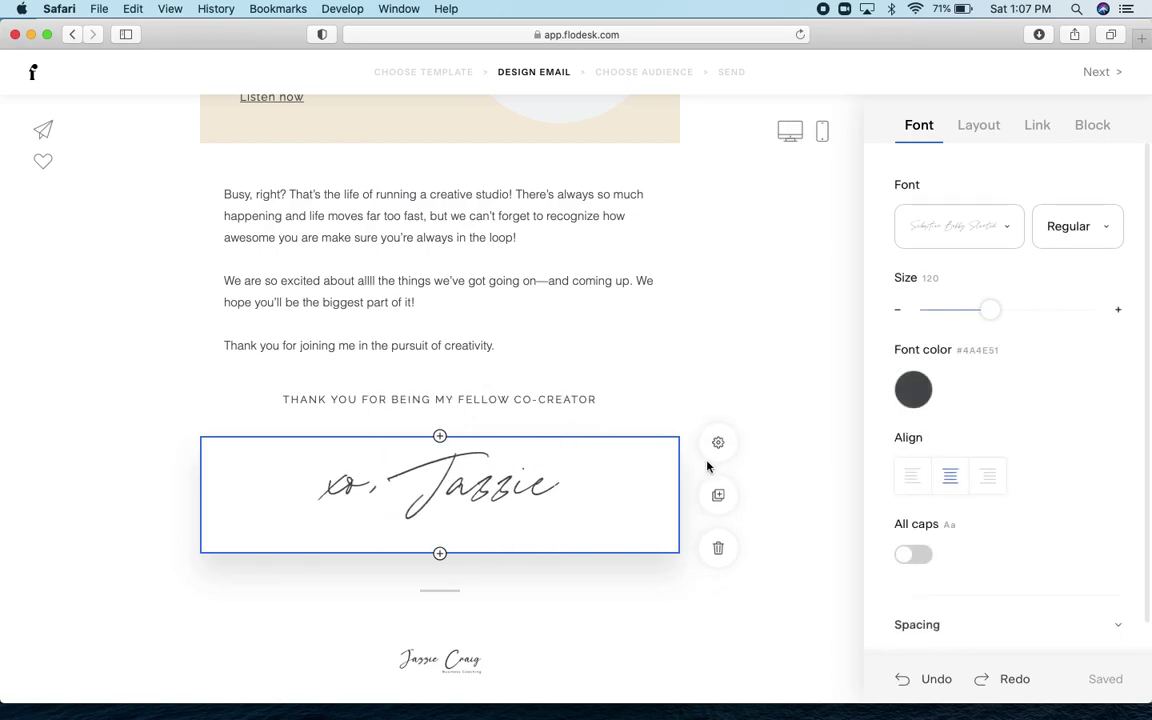
click(775, 447)
scroll(774, 447, down, 3)
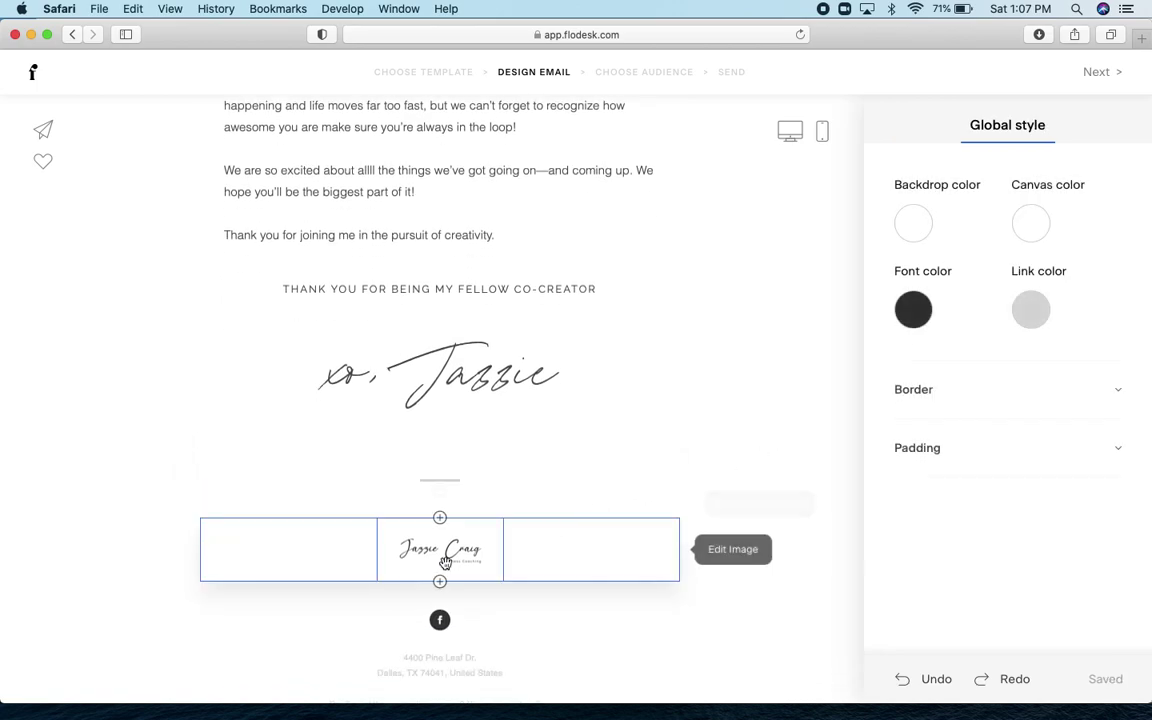
scroll(558, 617, down, 1)
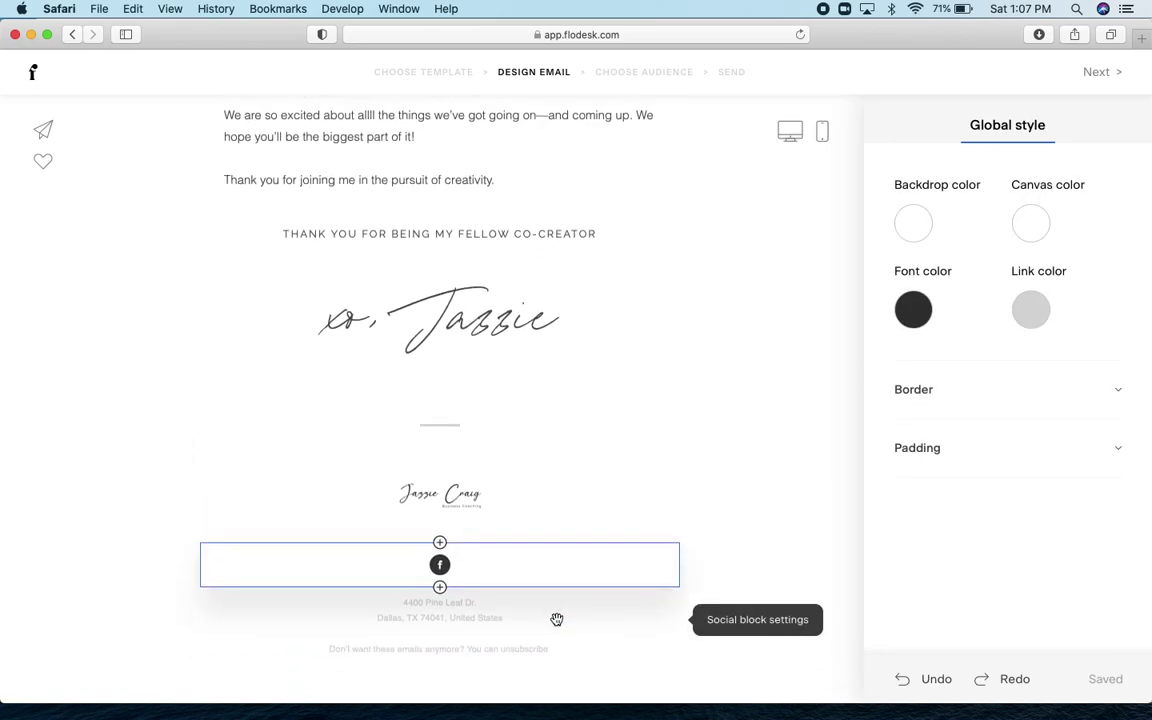
scroll(557, 620, up, 5)
scroll(557, 620, up, 10)
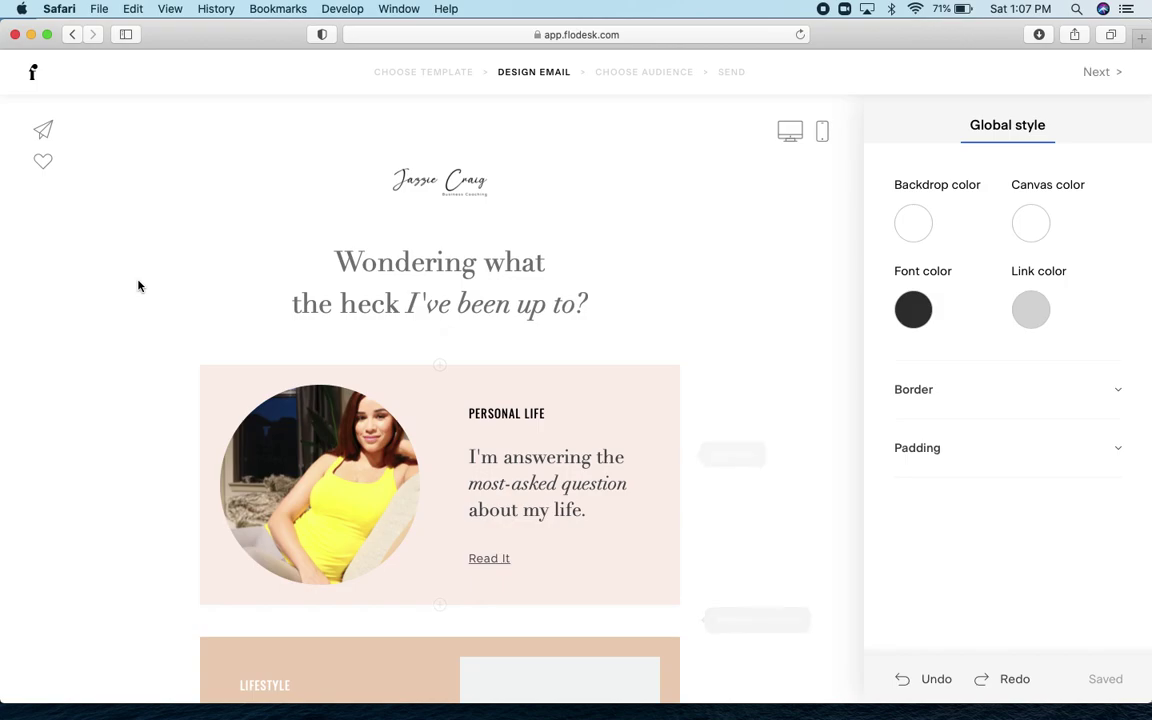
Step: Go back to the Share your news template page, then return to the template gallery
click(73, 35)
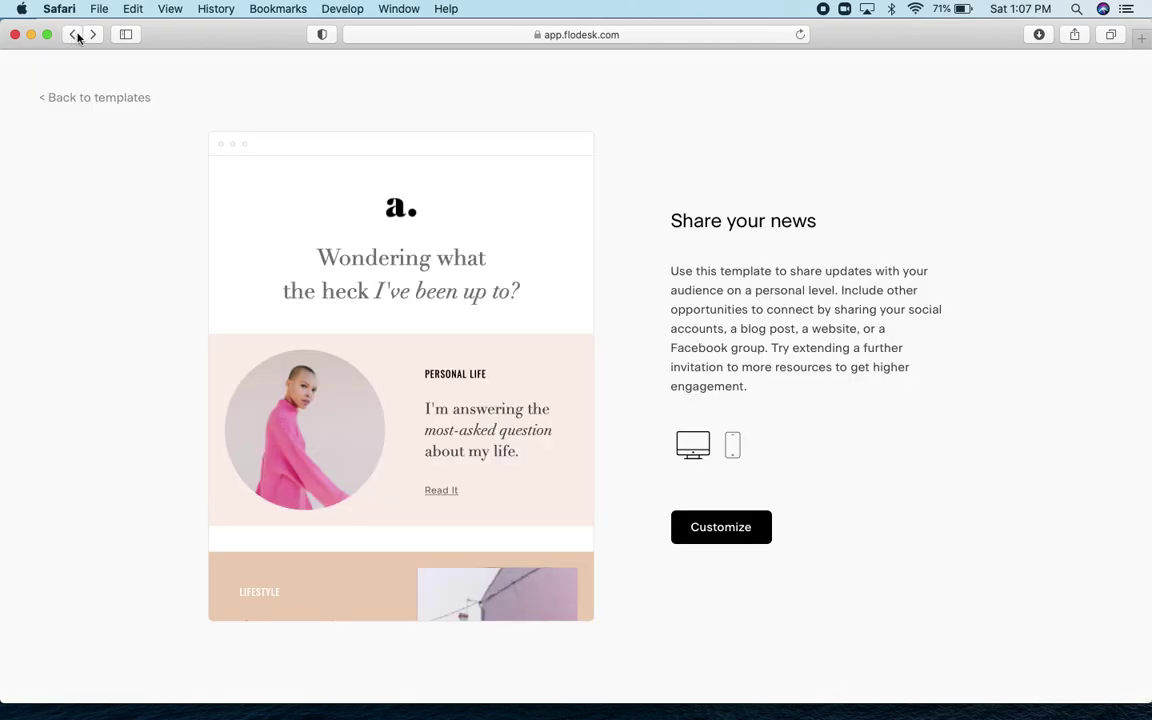
click(88, 98)
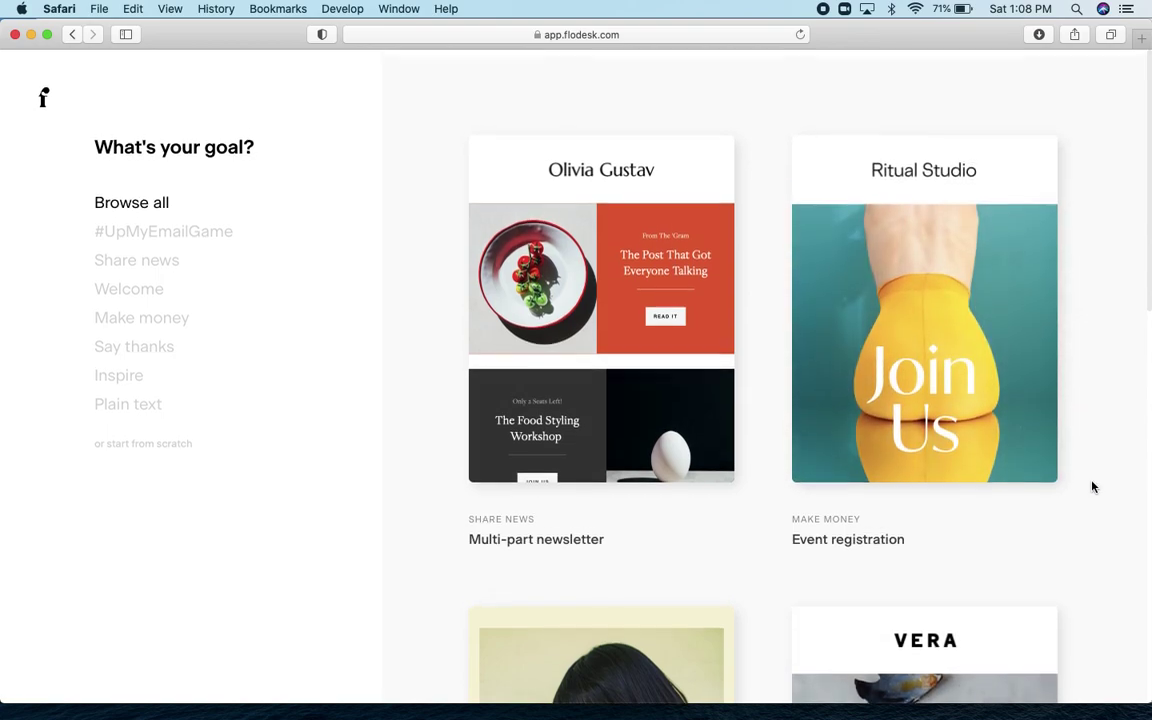
scroll(1093, 487, down, 5)
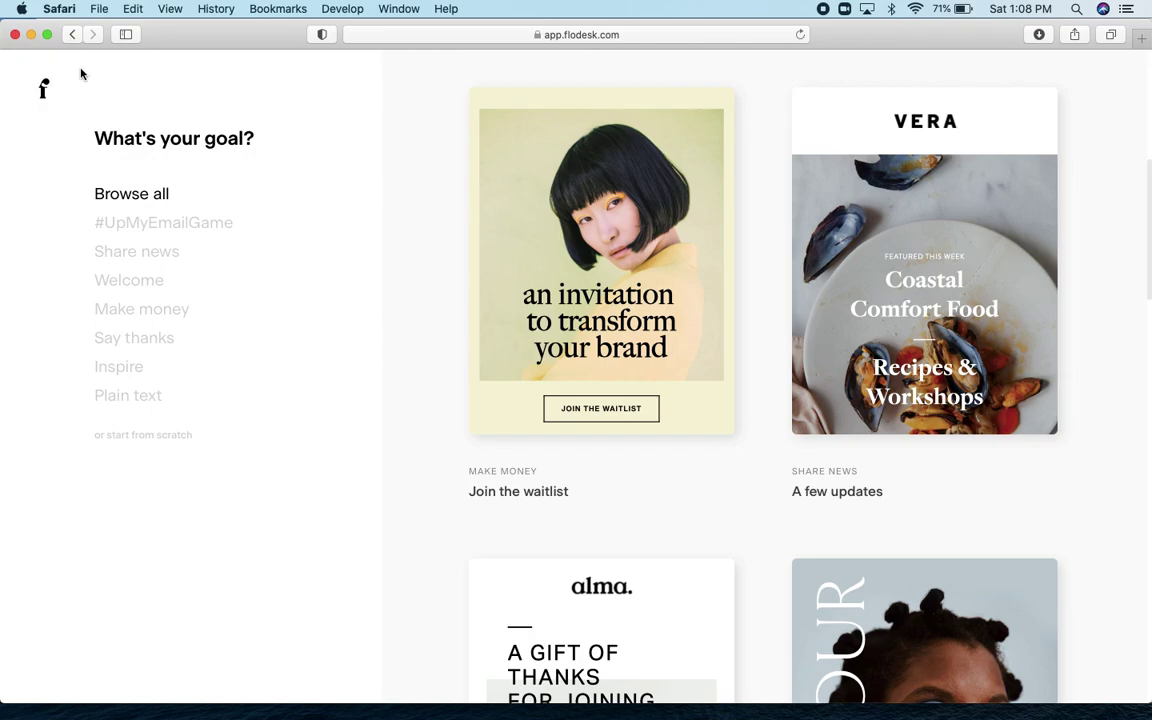
click(76, 35)
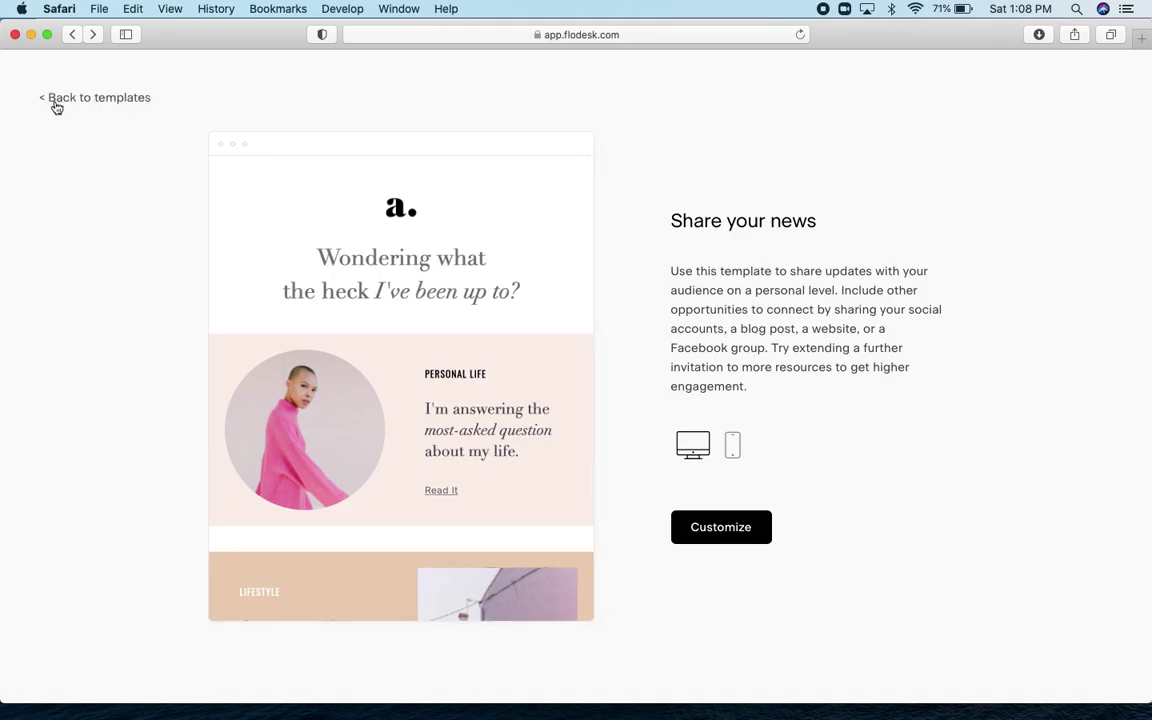
click(54, 100)
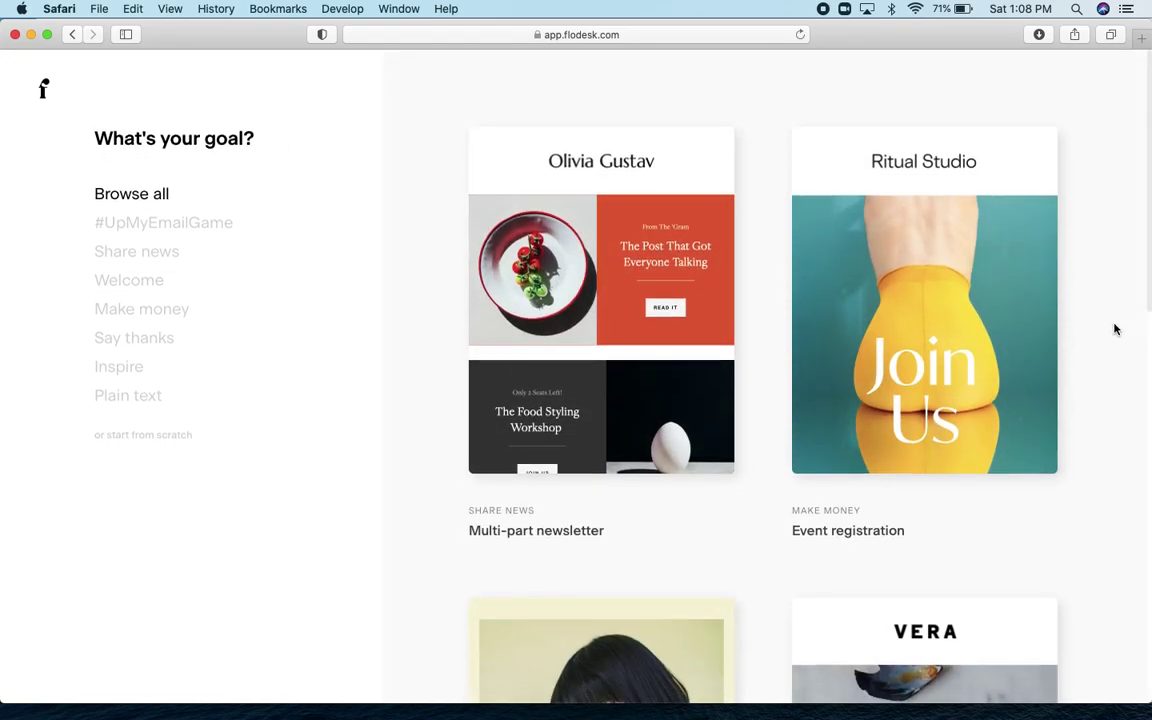
Step: Filter the gallery to #UpMyEmailGame and open the About me template's details preview
click(201, 231)
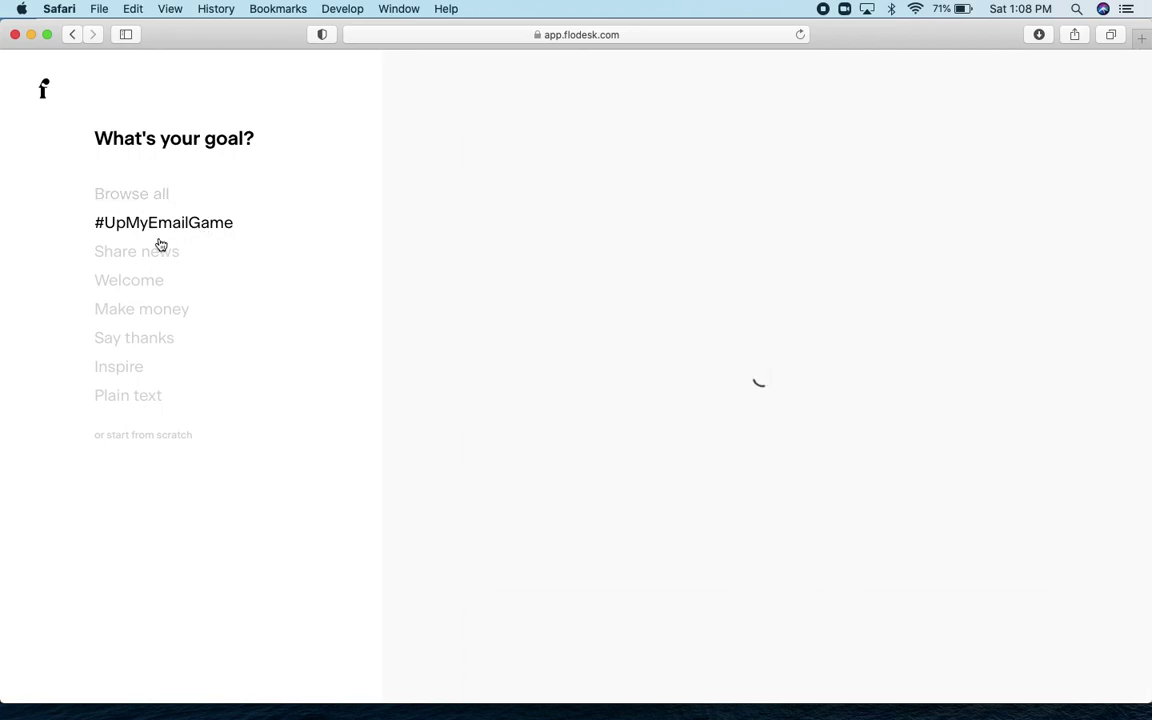
mouse_move(949, 237)
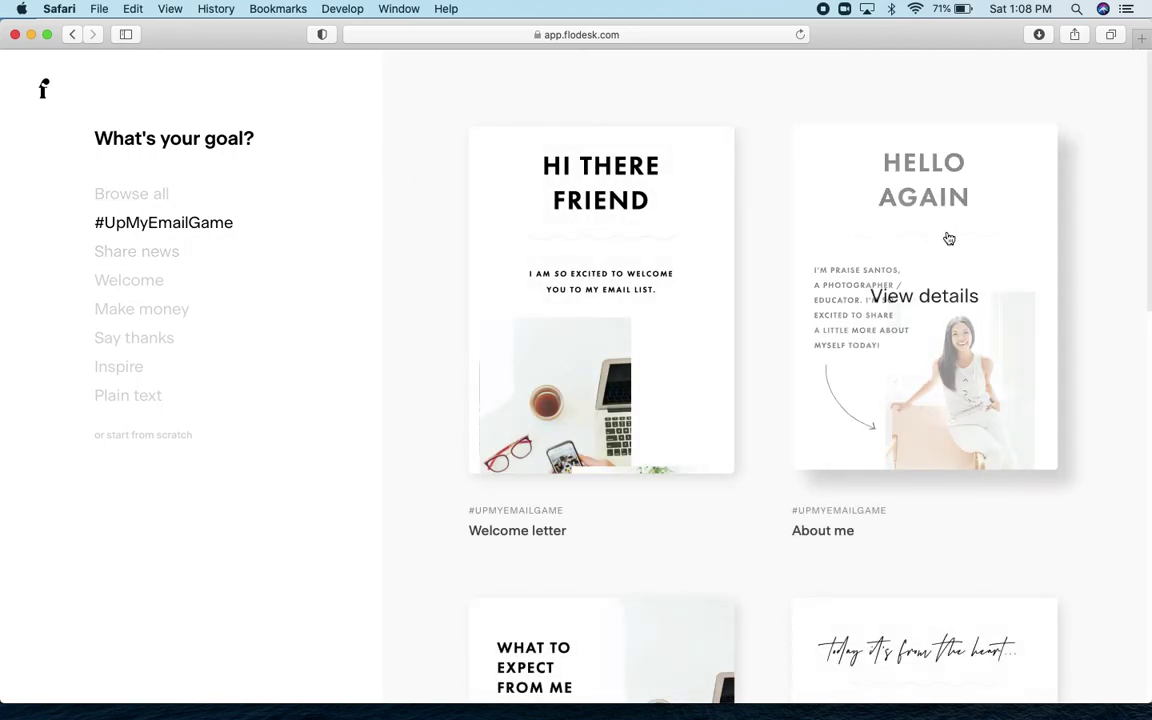
click(942, 291)
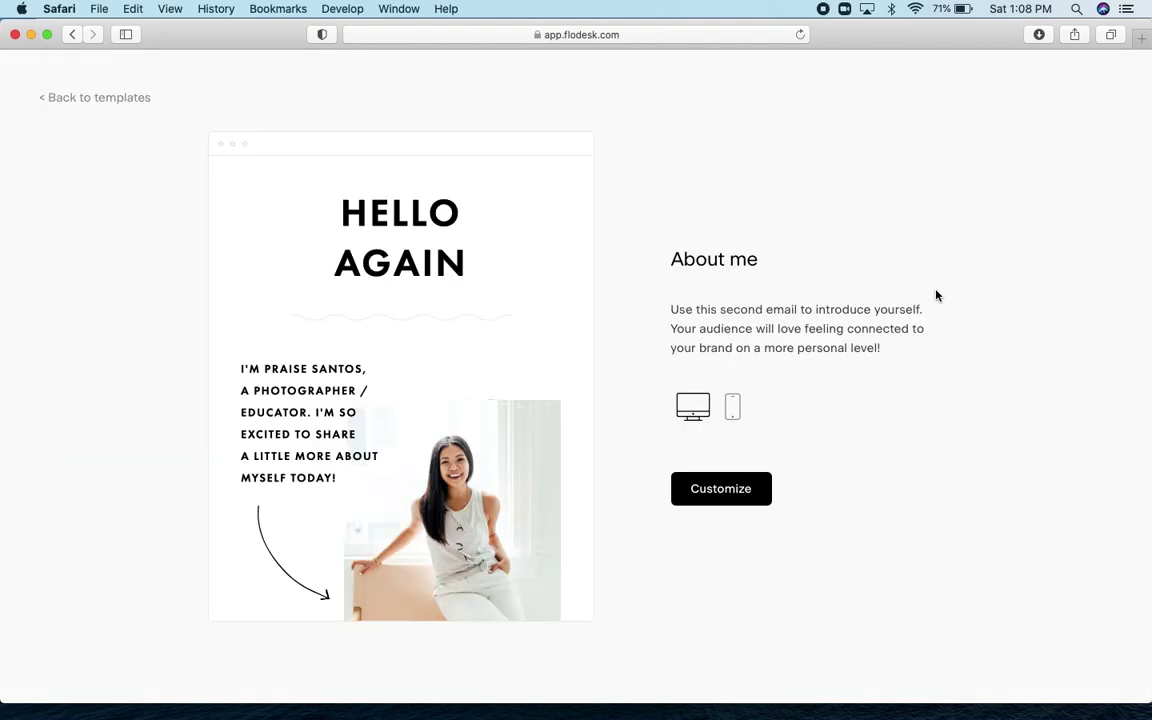
scroll(350, 357, down, 5)
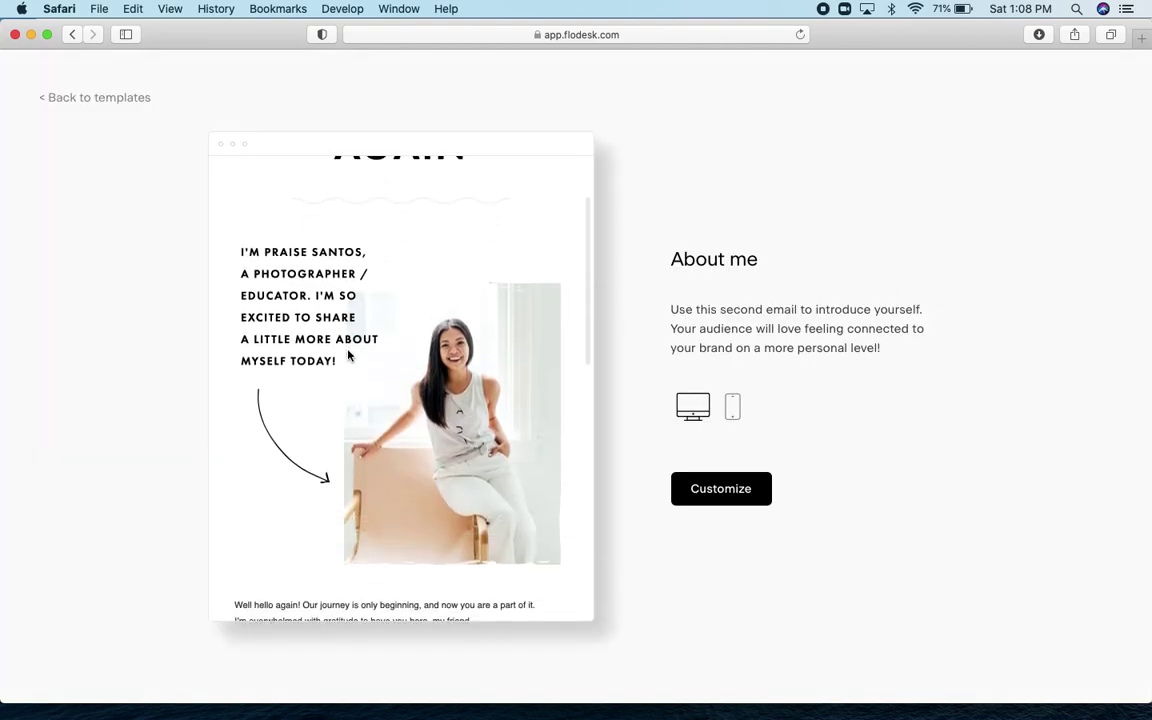
scroll(555, 557, down, 10)
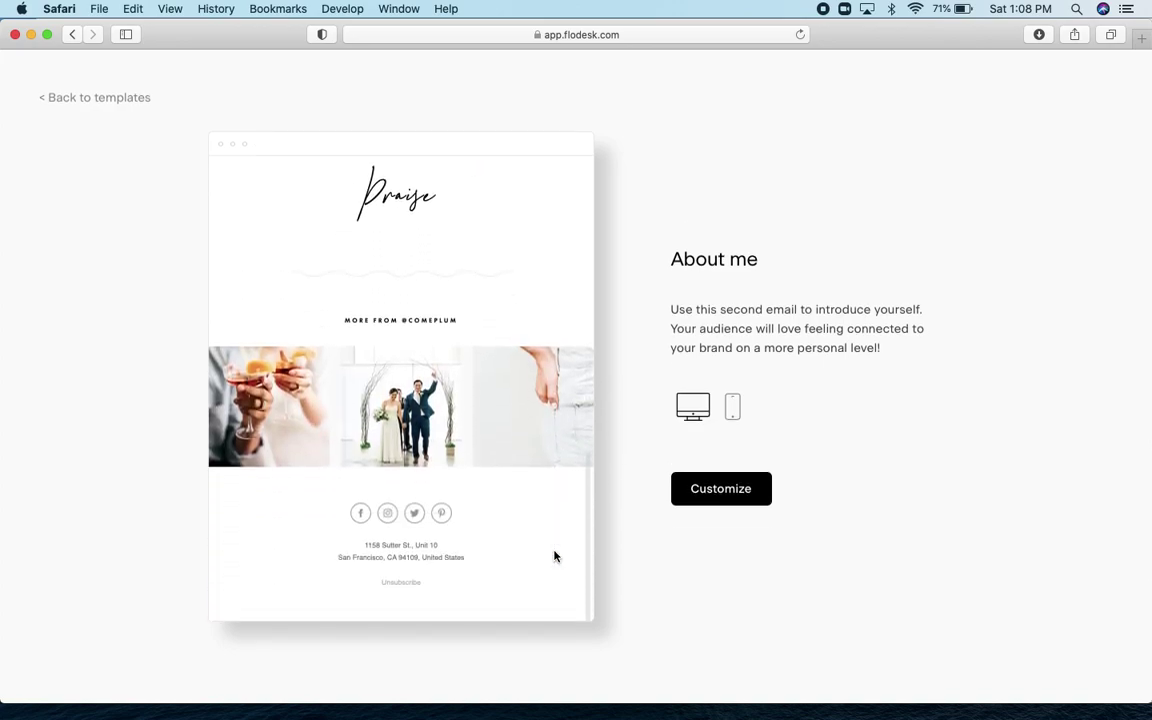
scroll(555, 557, up, 10)
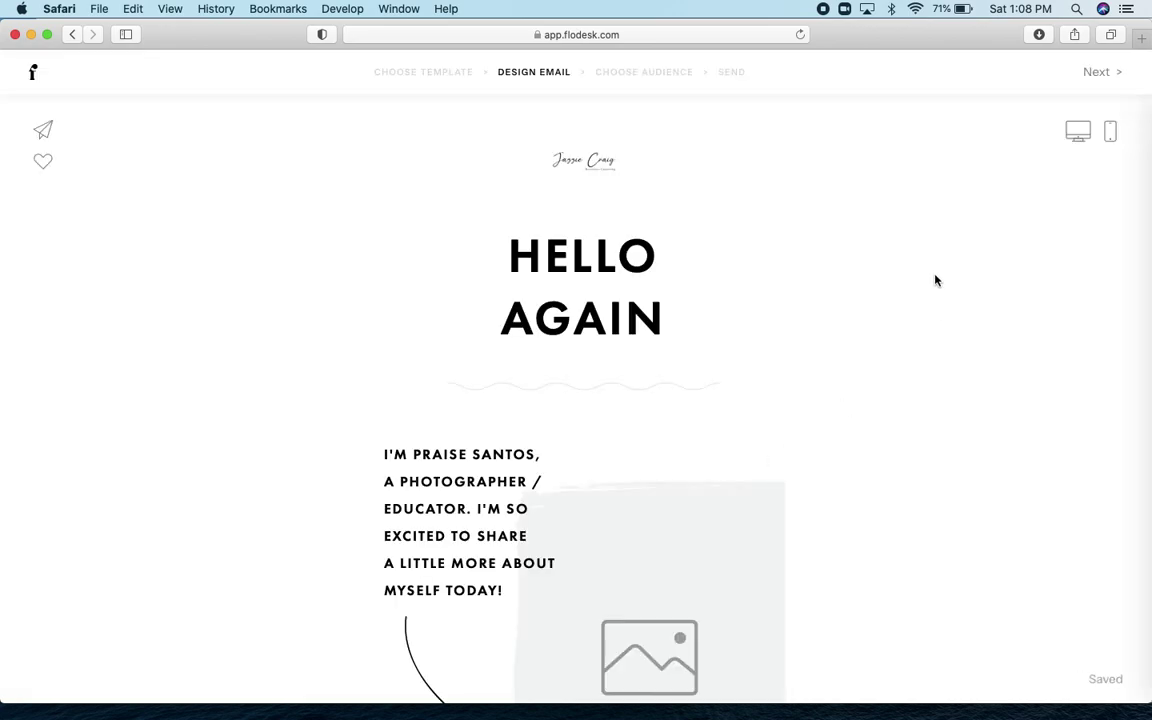
Step: Scroll through the HELLO AGAIN email, then go back to the About me template preview
scroll(843, 337, down, 8)
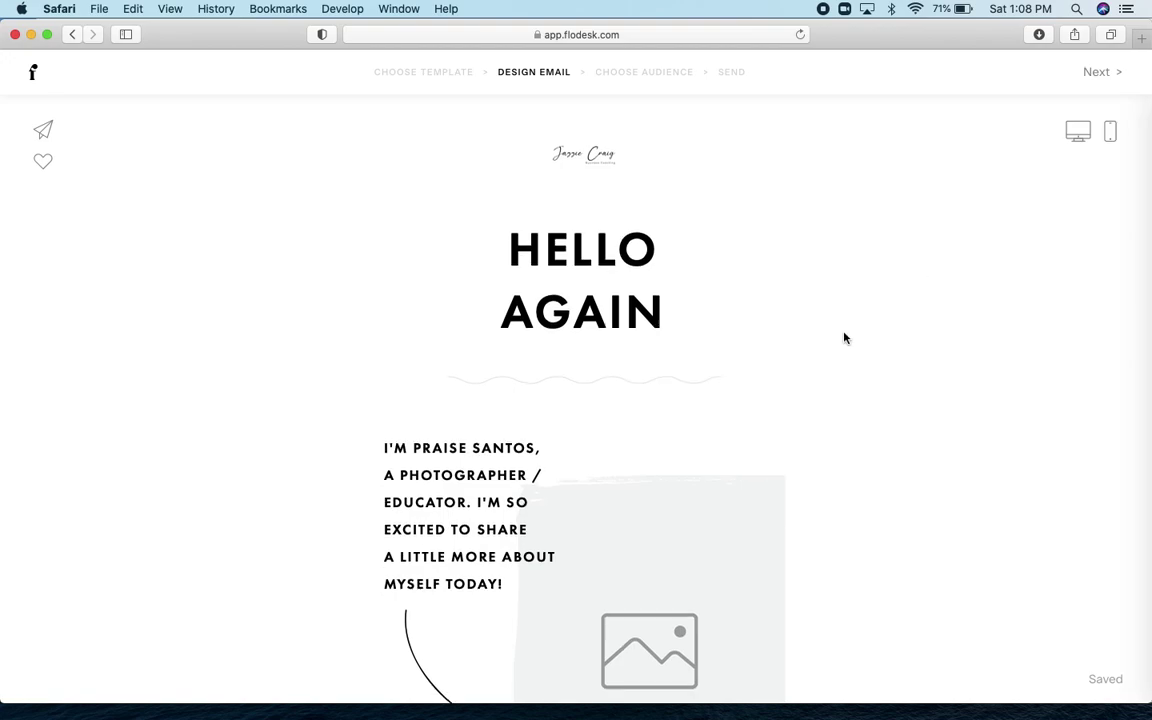
scroll(843, 337, down, 3)
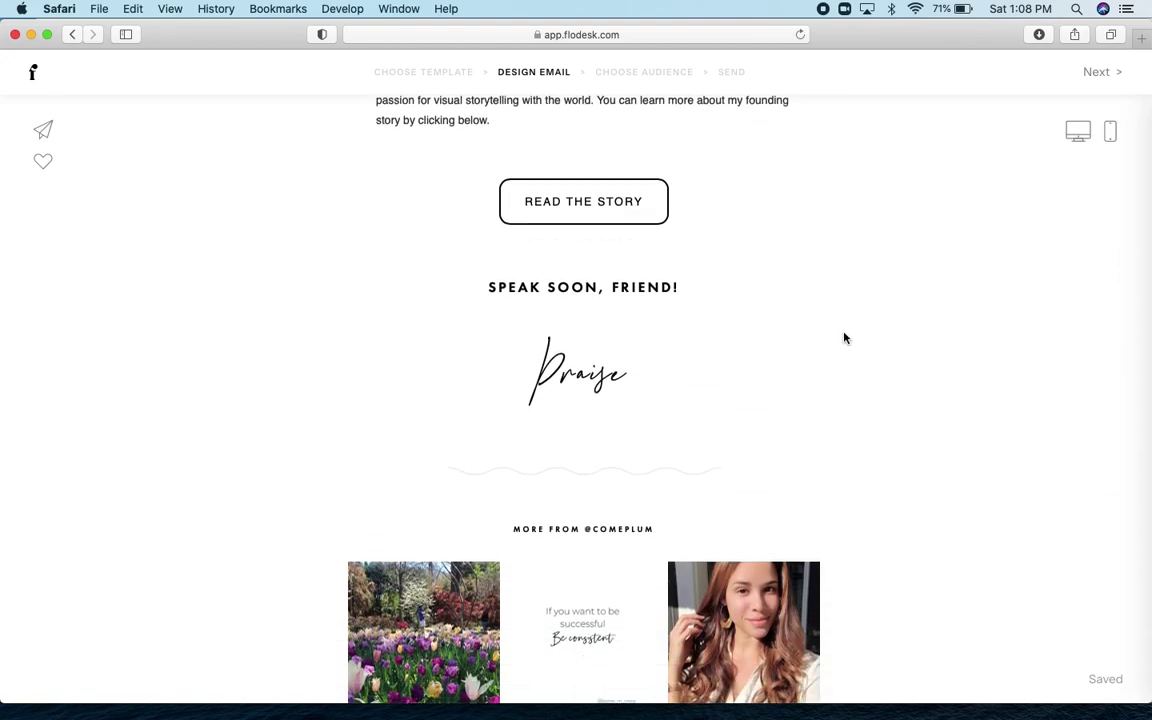
scroll(843, 337, up, 10)
scroll(843, 337, down, 3)
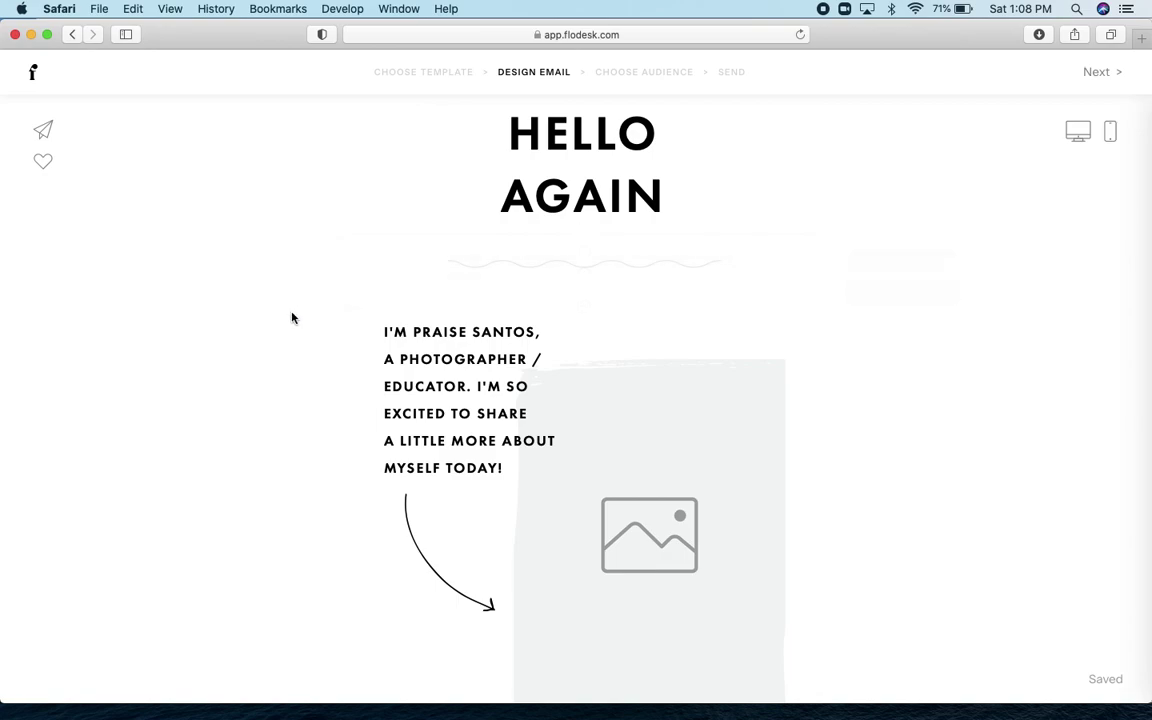
scroll(292, 318, up, 2)
click(70, 35)
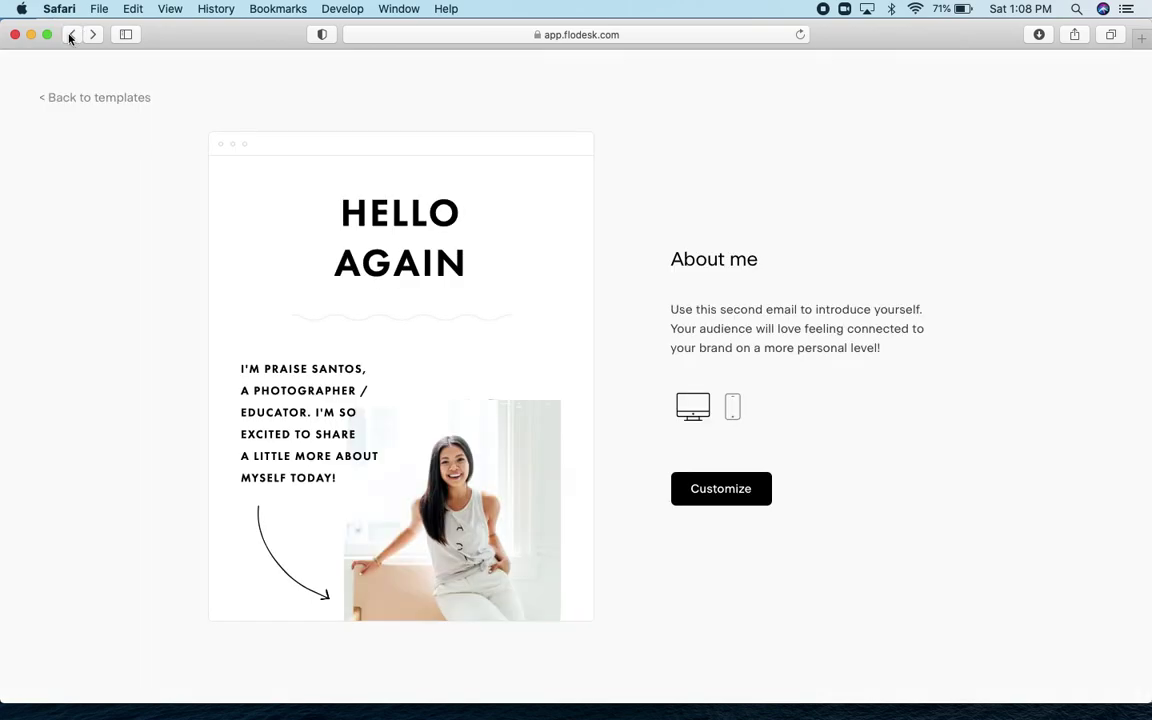